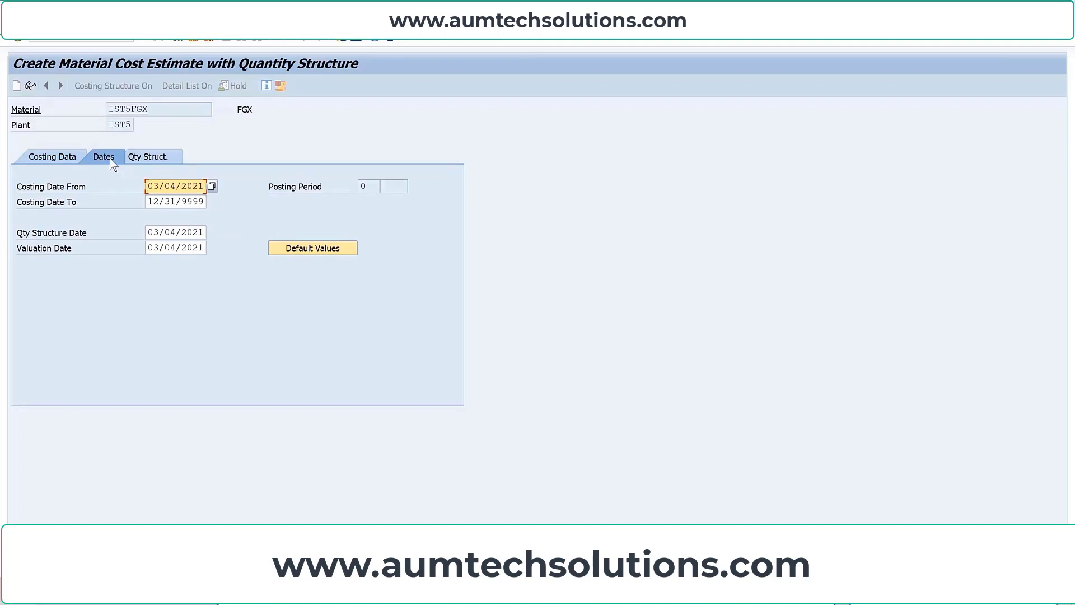
Run the cost estimate for material IST5FGX with the quantity structure data left blank, and enlarge the itemization area.
left_click(147, 159)
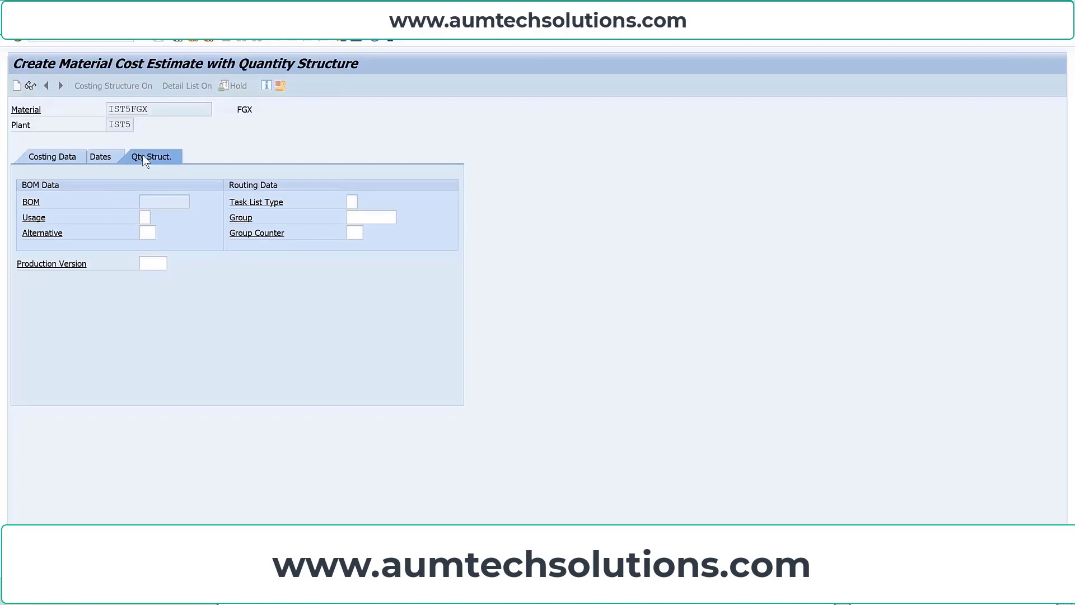
key("Return")
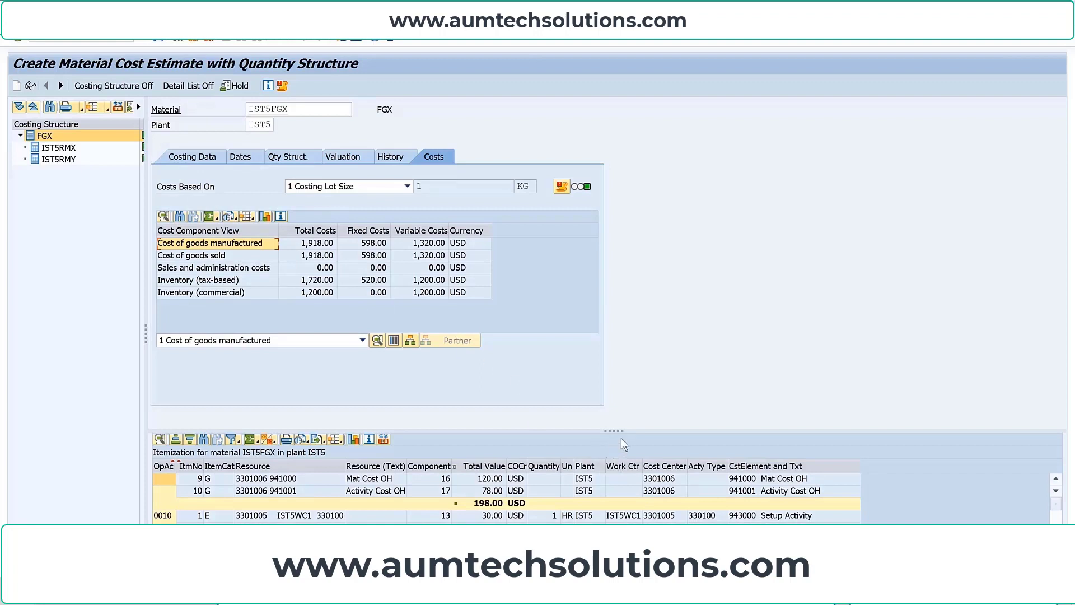
left_click_drag(614, 429, 599, 289)
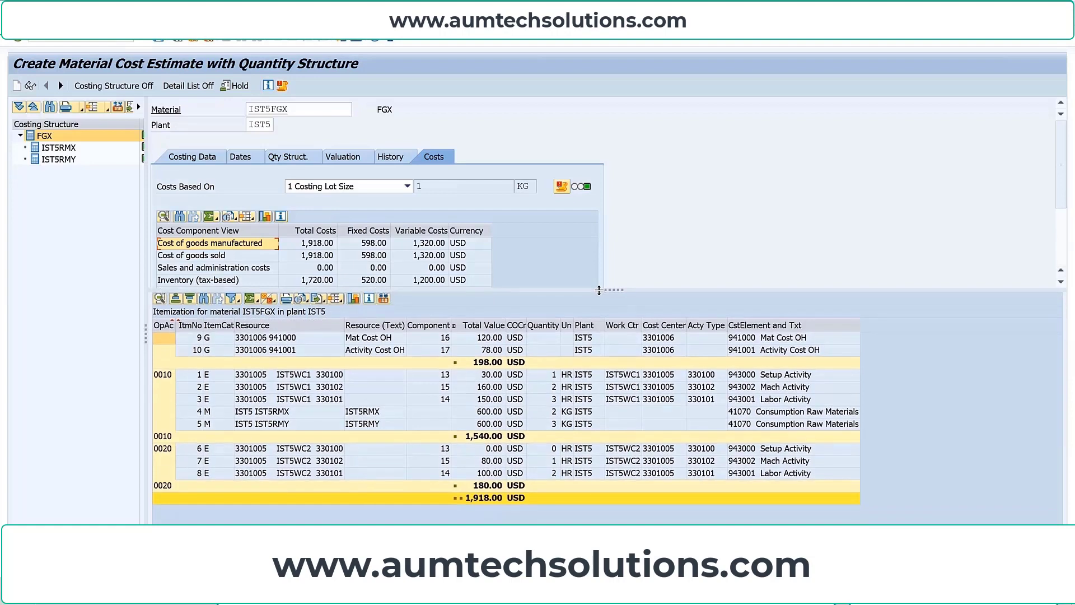
Examine the raw material quantities and values and the setup, machine and labor activity items of operation 0010 in the itemization.
left_click(298, 111)
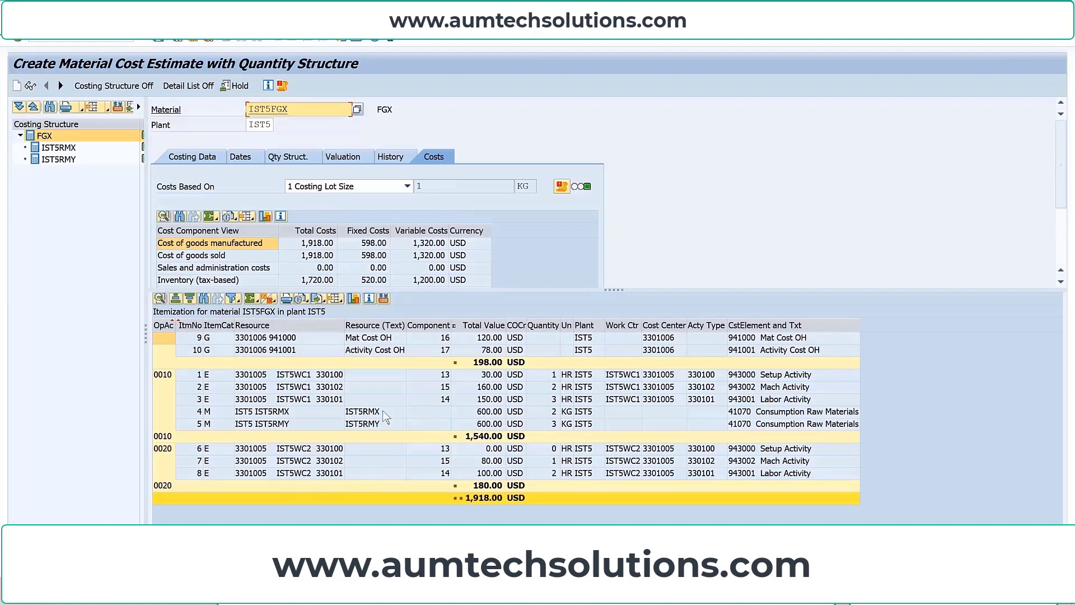
left_click(546, 414)
left_click(408, 425)
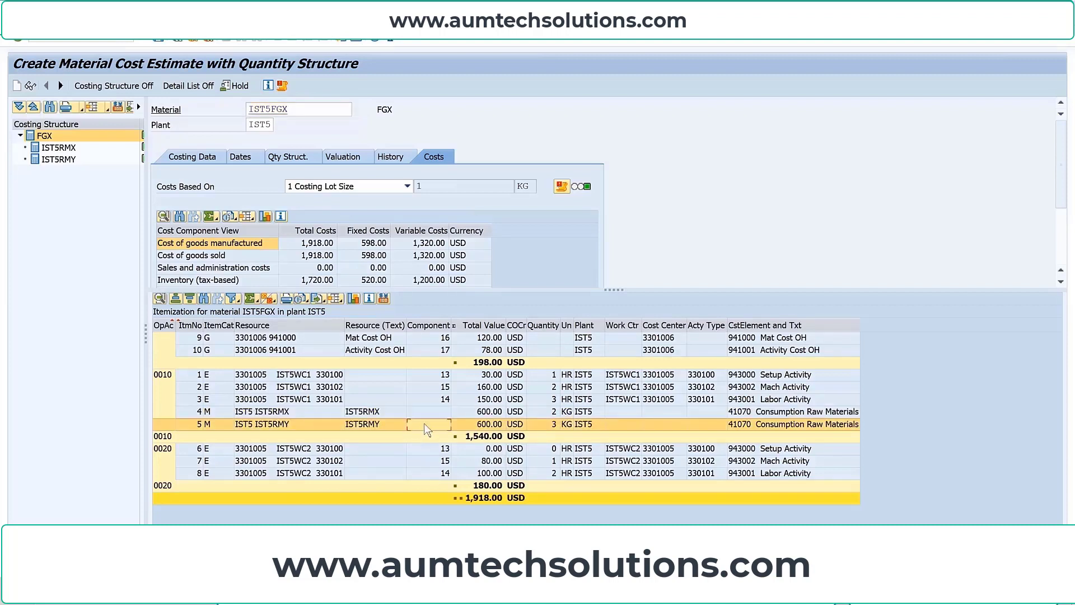
left_click(550, 424)
left_click(543, 416)
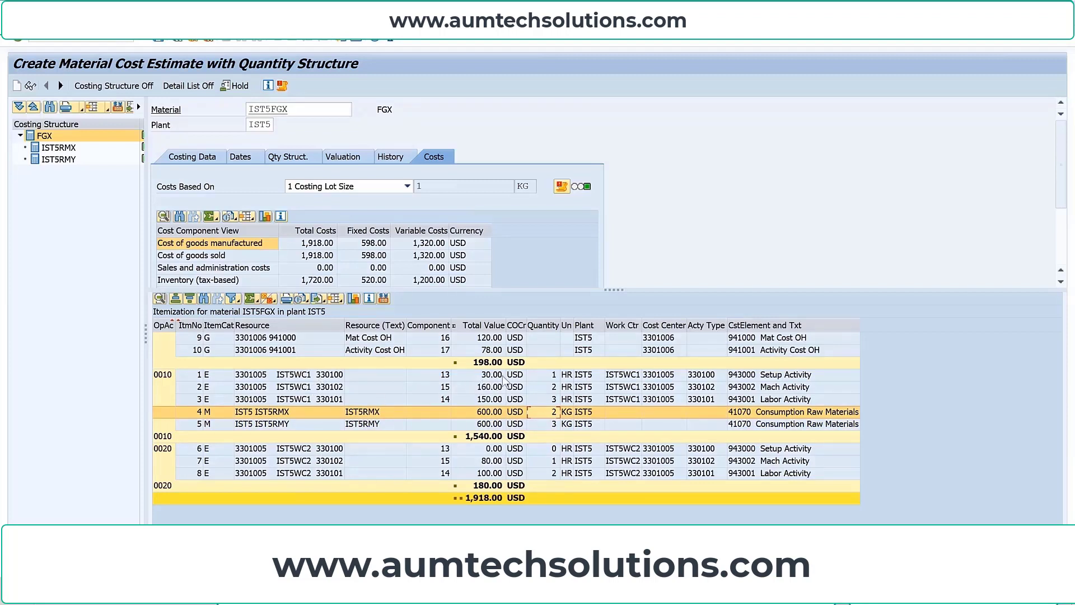
left_click(540, 376)
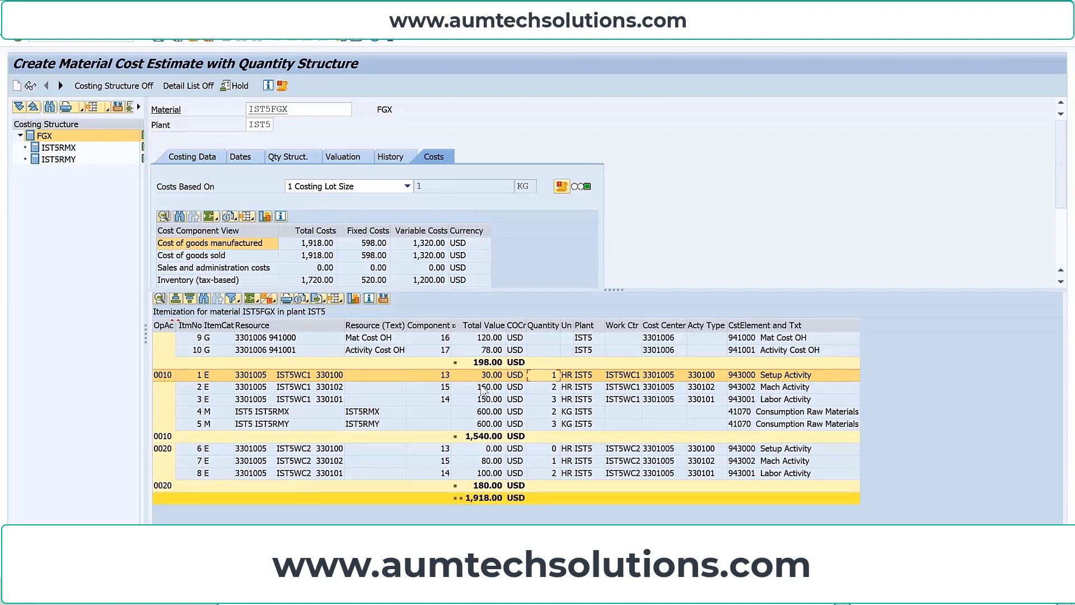
left_click(533, 389)
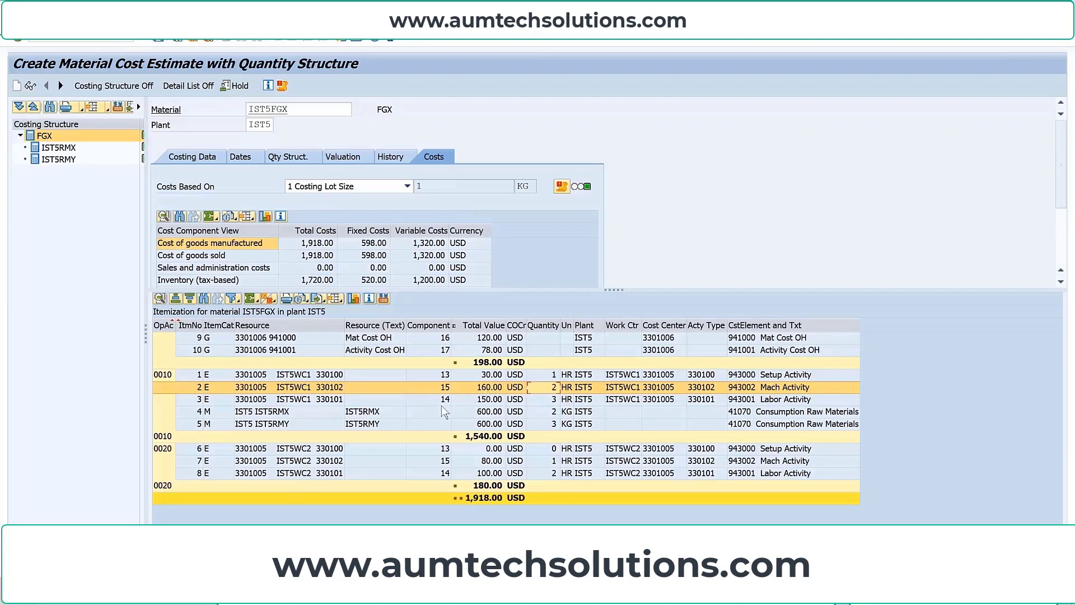
left_click(780, 401)
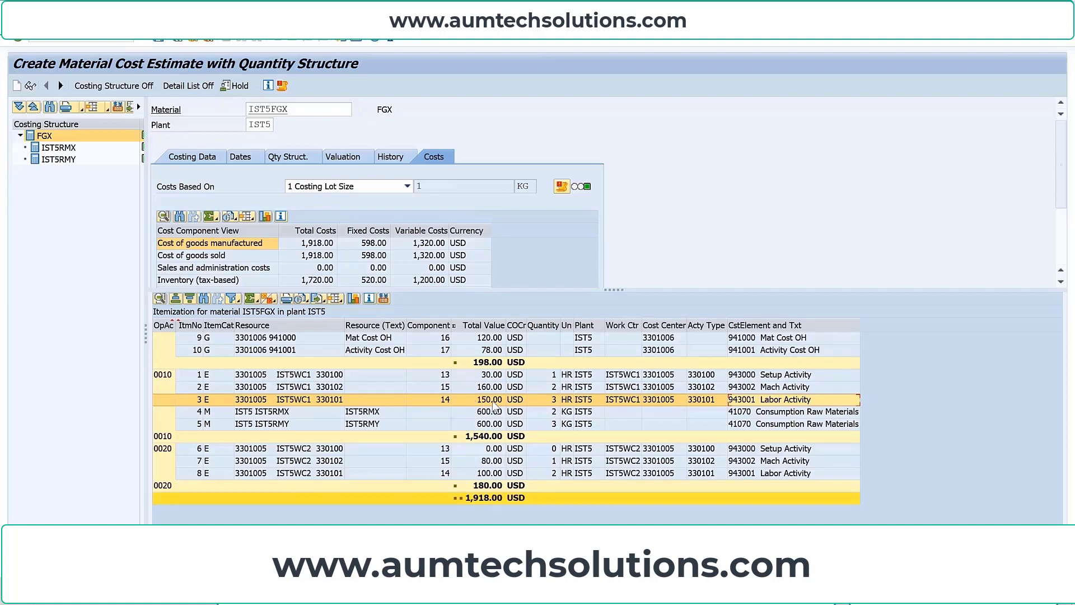
Examine the IST5WC2 activity quantities of operation 0020 and the overhead items in the itemization.
left_click(323, 458)
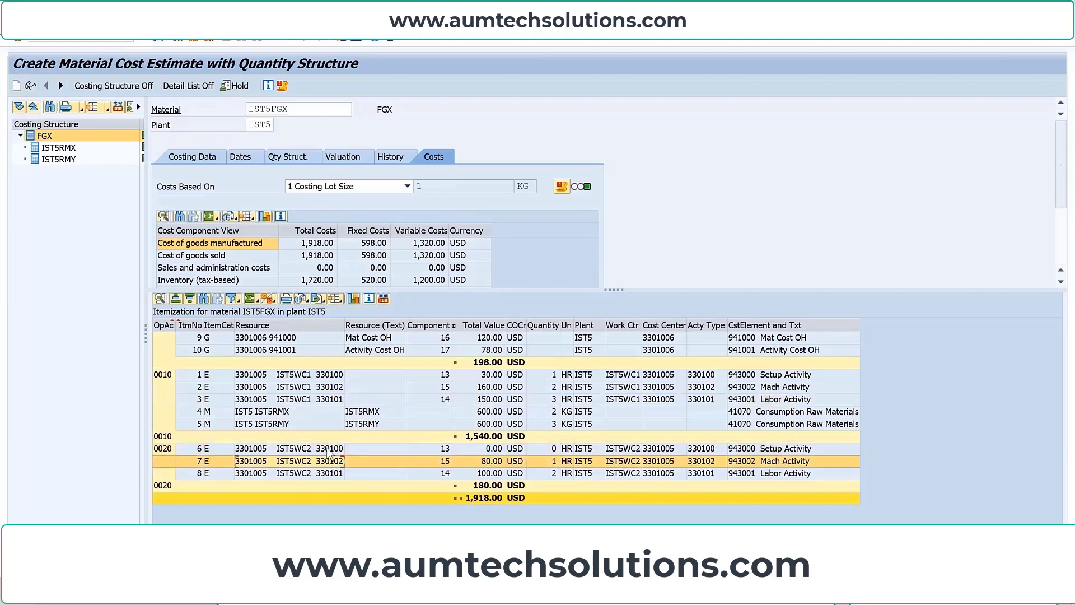
left_click(326, 476)
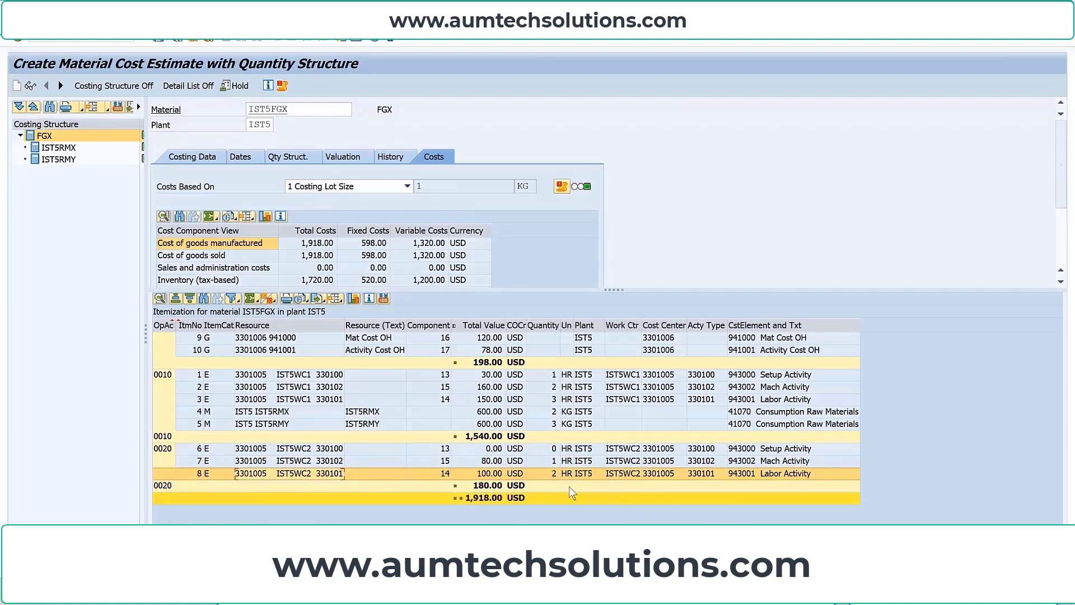
left_click(553, 454)
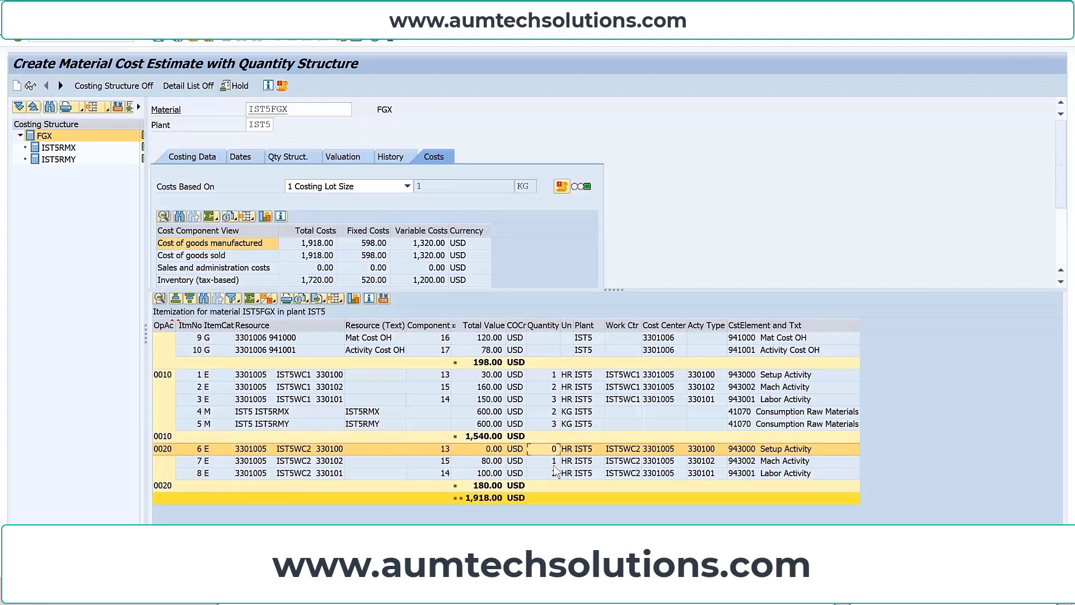
left_click(554, 466)
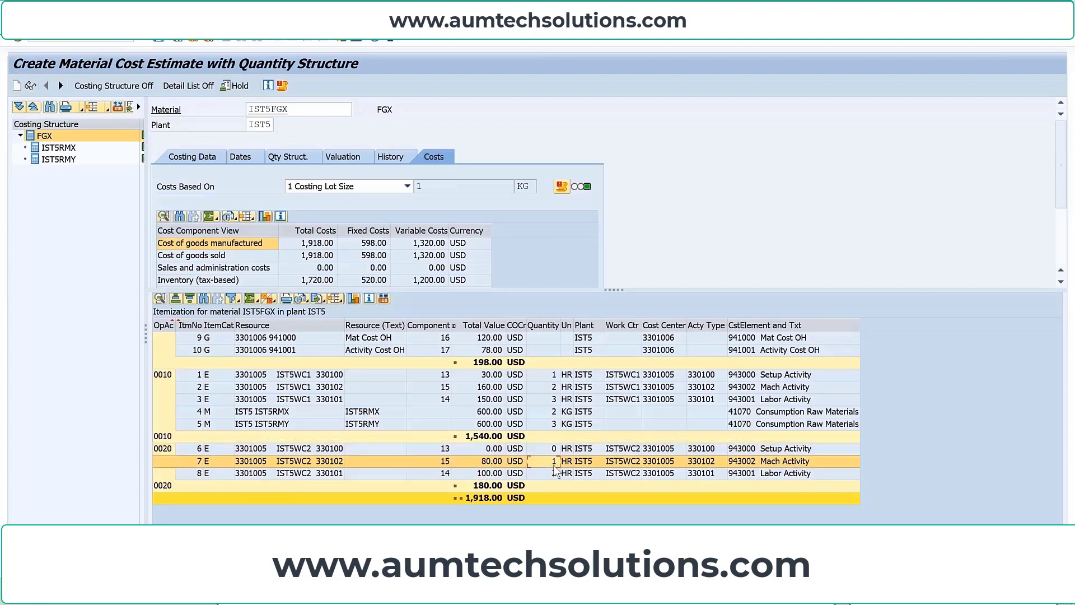
left_click(554, 473)
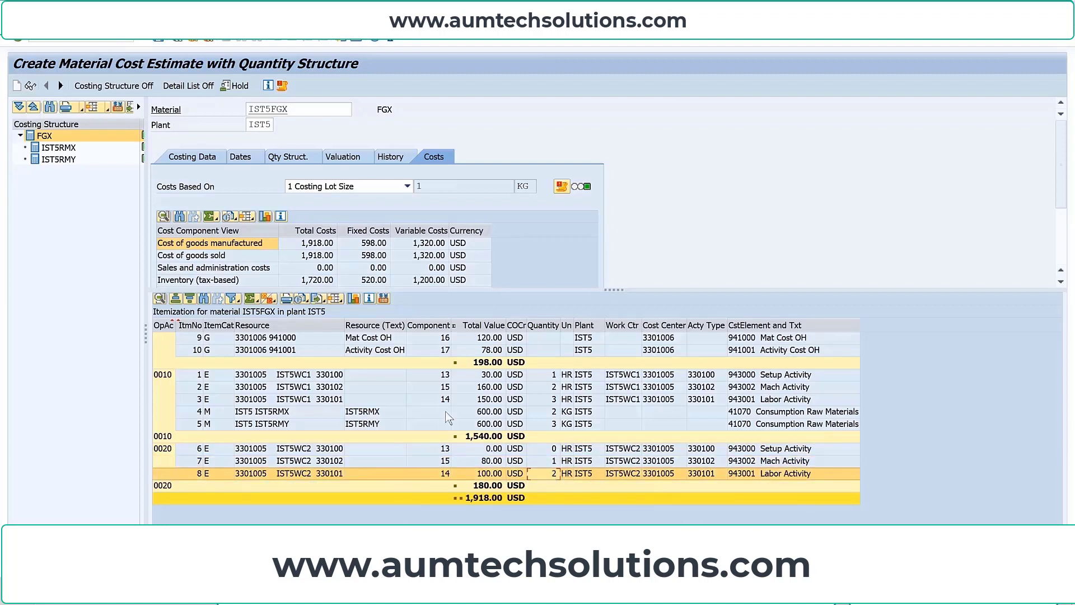
left_click(392, 351)
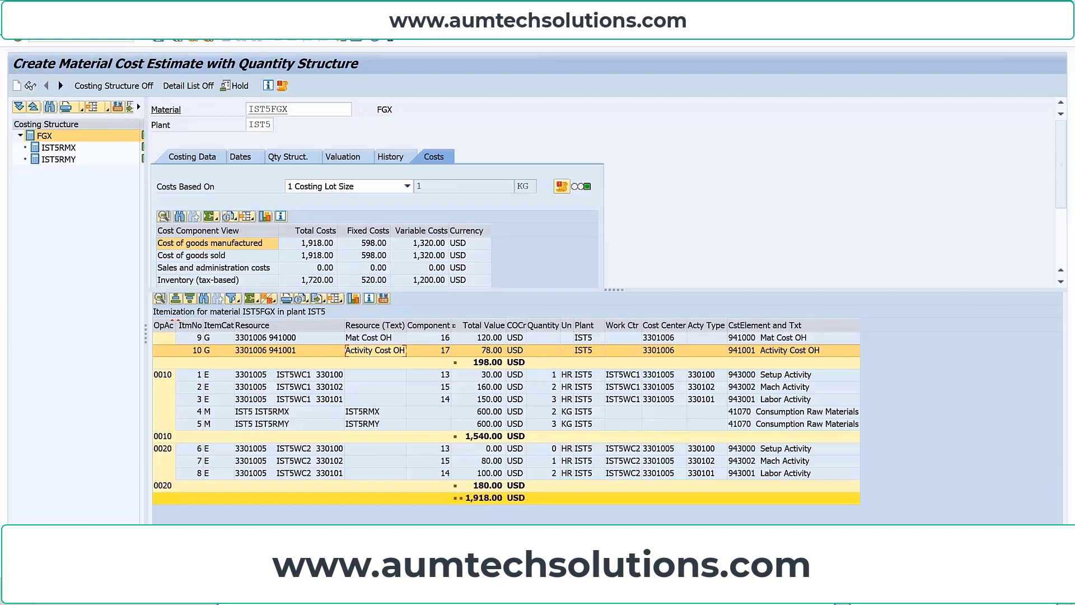
Switch to the Excel cost worksheet and review the BOM quantities of RMX and RMY and the routing heading under Standard Cost.
key("alt+Tab")
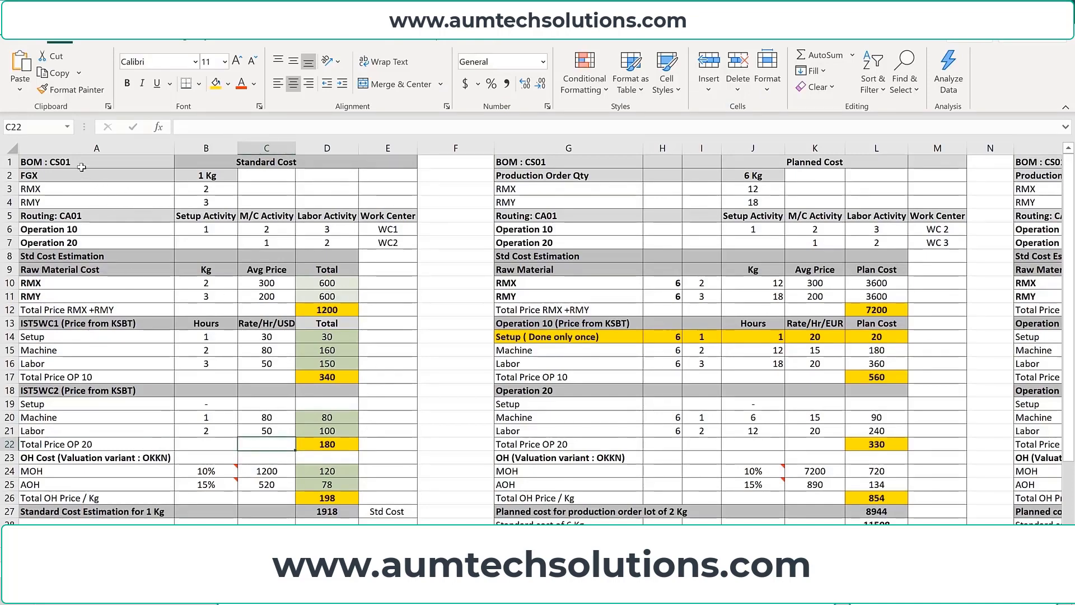
left_click(82, 167)
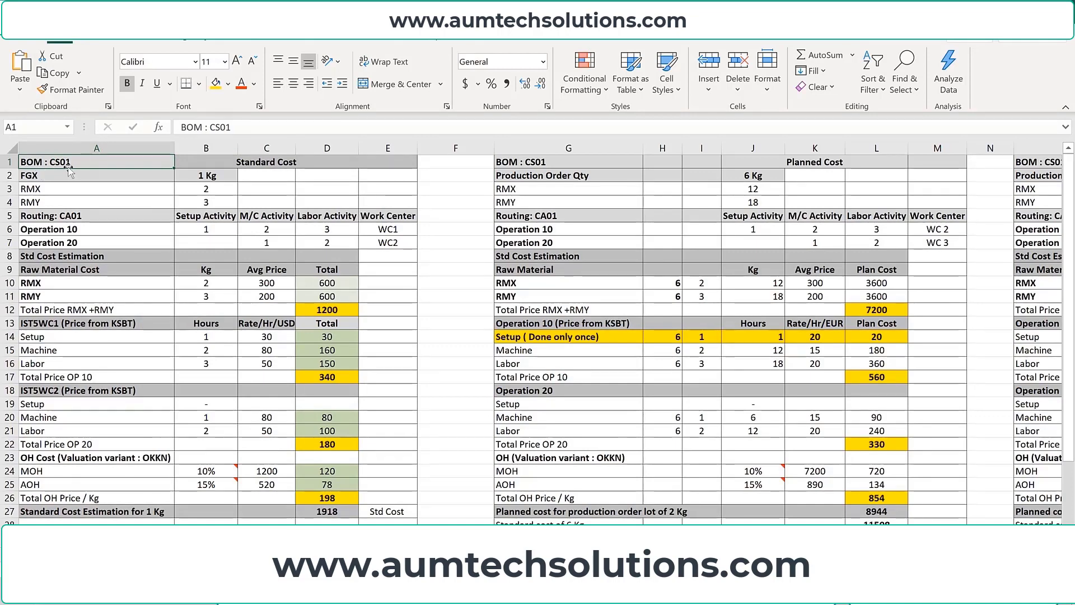
left_click(58, 189)
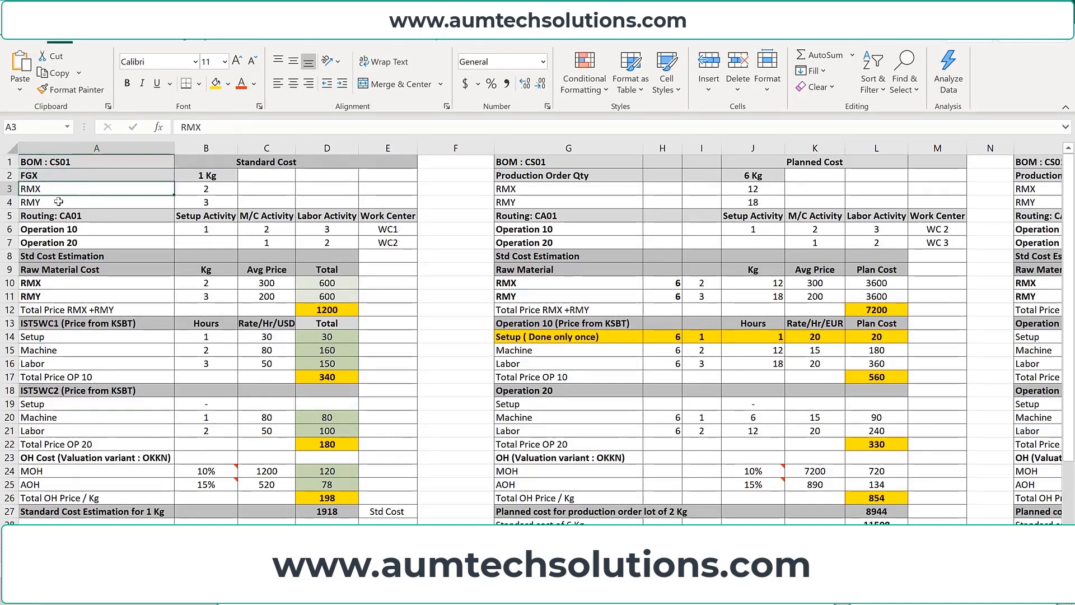
left_click(219, 189)
left_click(104, 202)
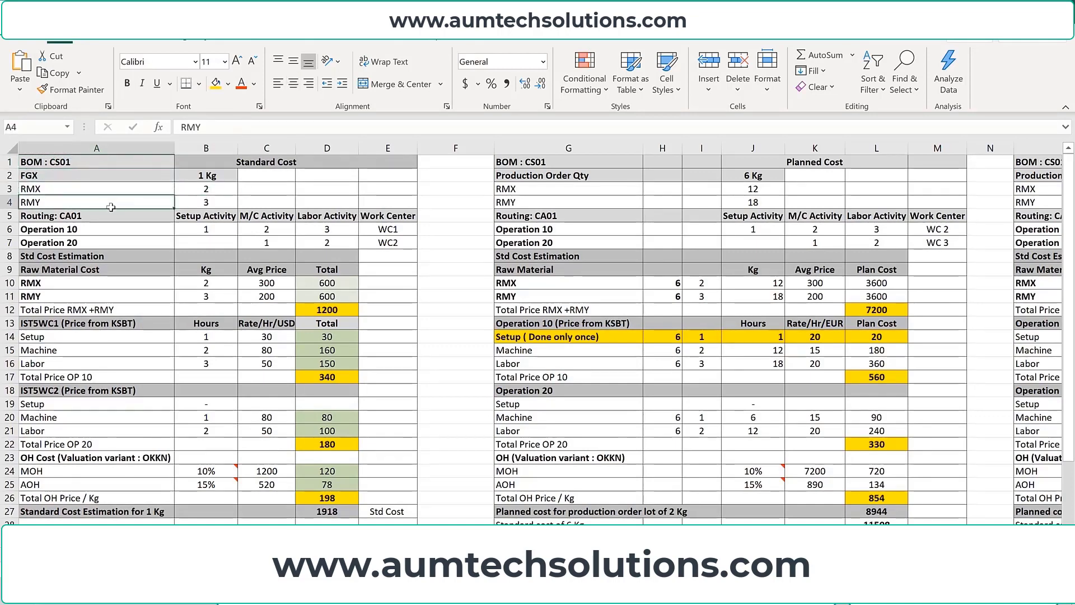
key("Right")
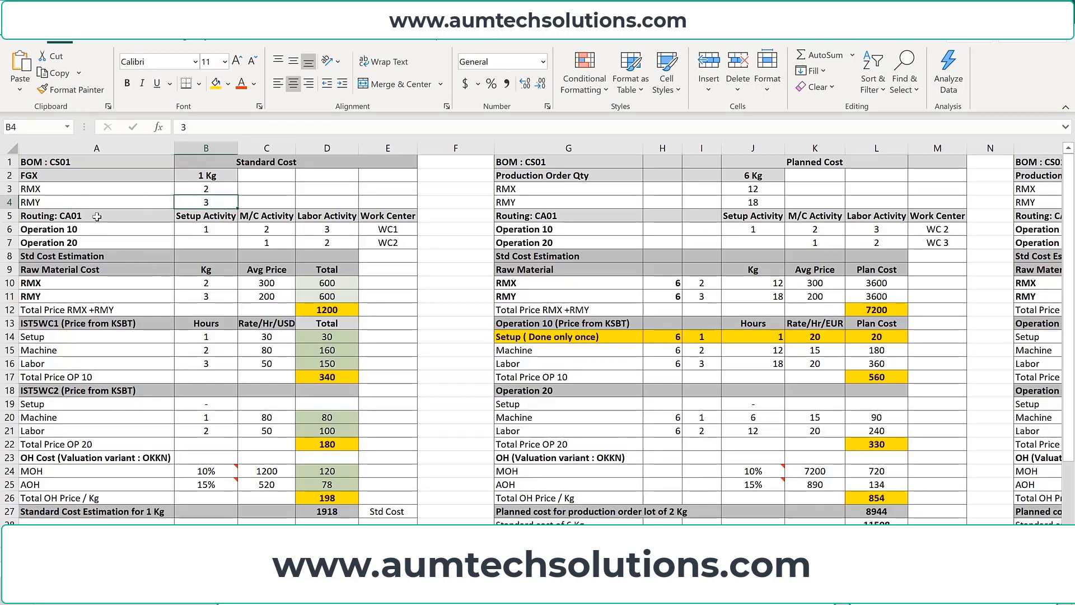
left_click(98, 217)
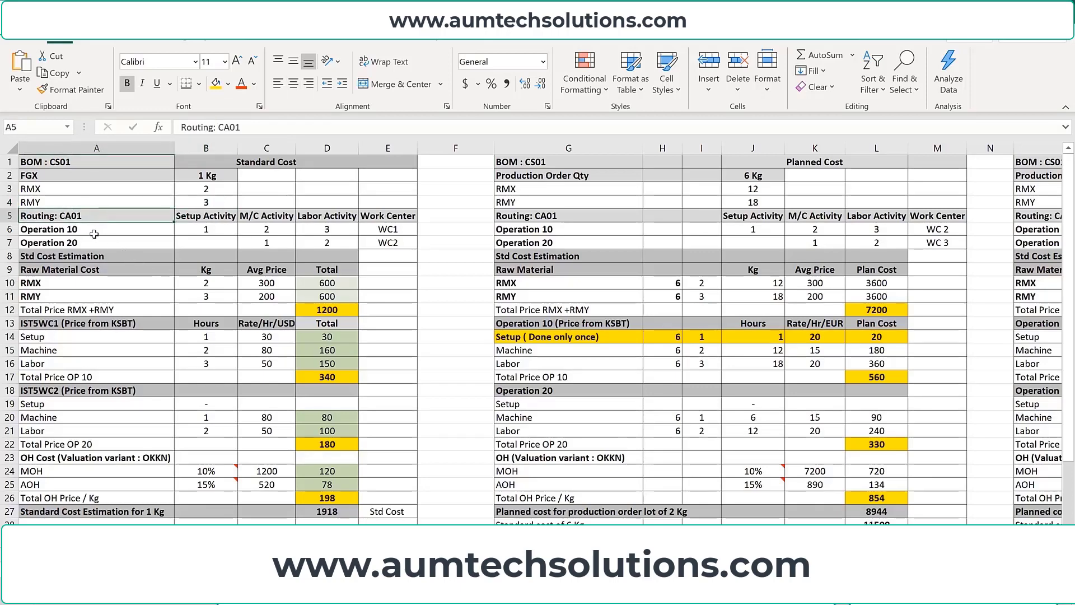
Relabel Operation 10 in cell A6 as ISTWC1.
left_click(94, 234)
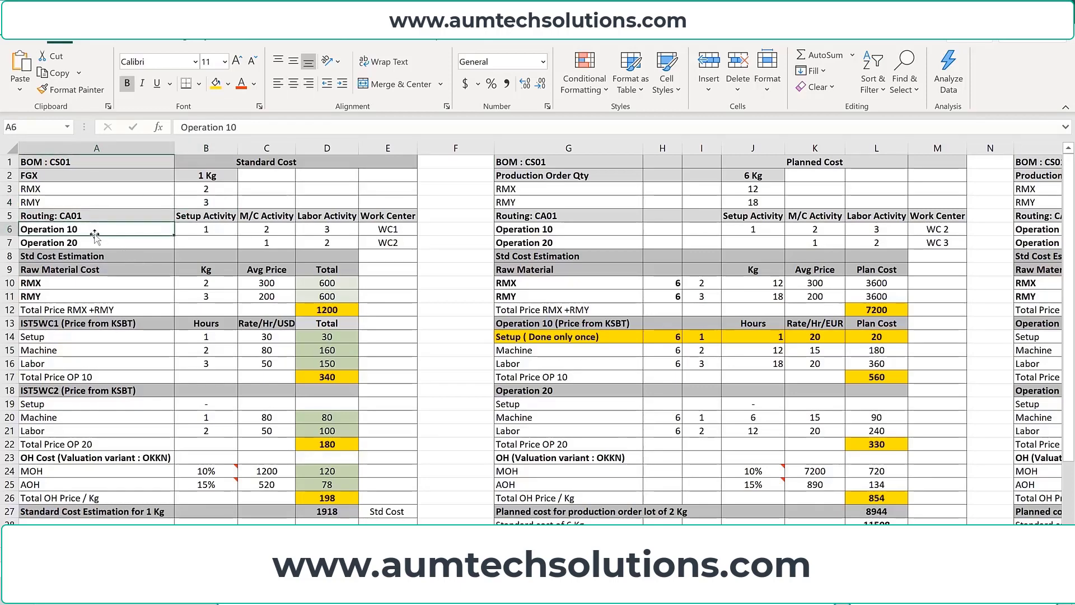
type("IST")
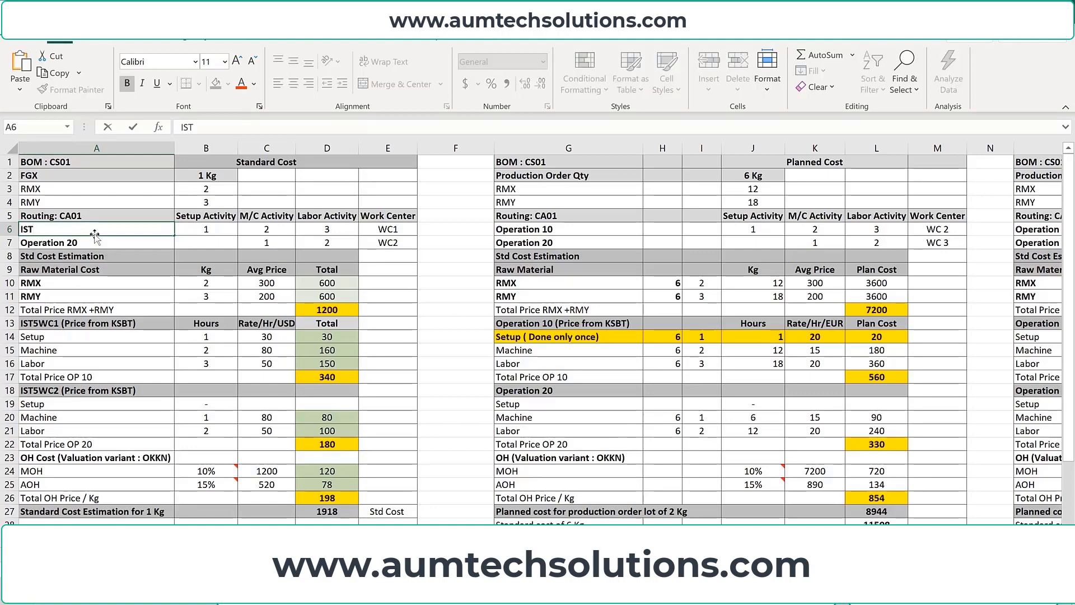
type("WC1")
key("Return")
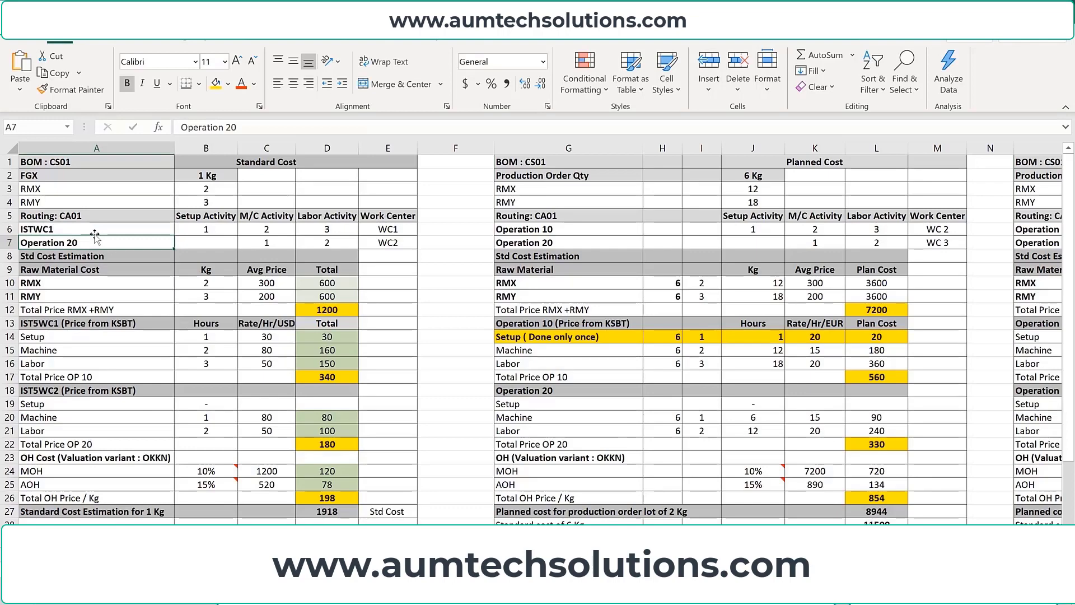
Label the standard cost routing rows "IST5WC2 (Price from KSBT)" in A7 and "IST5WC1 (Price from KSBT)" in A6.
type("IST5")
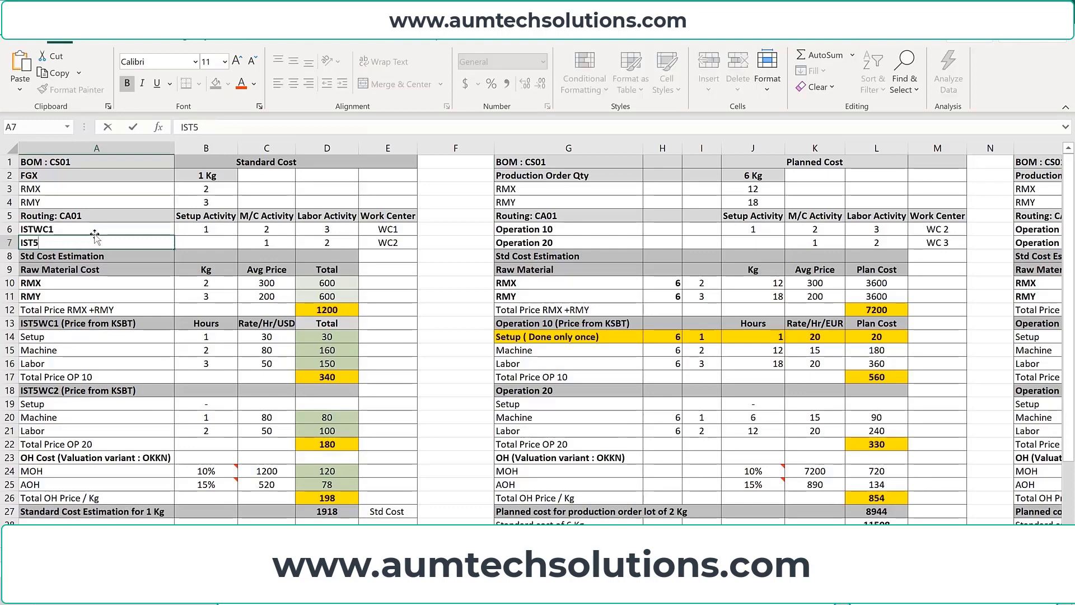
type("WC2 (Price from KSBT)")
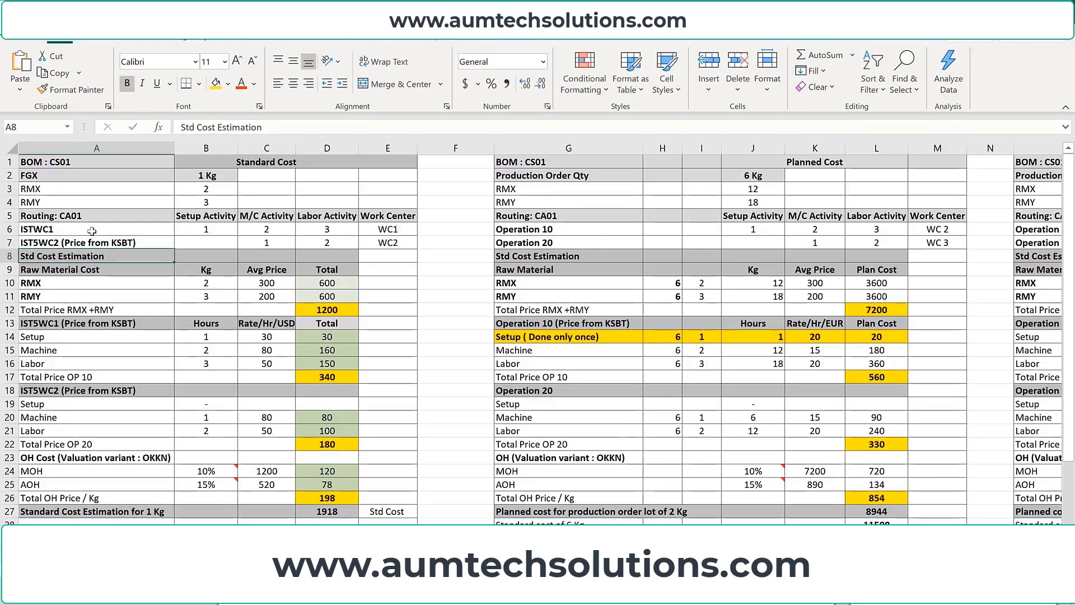
left_click(93, 230)
type("IS")
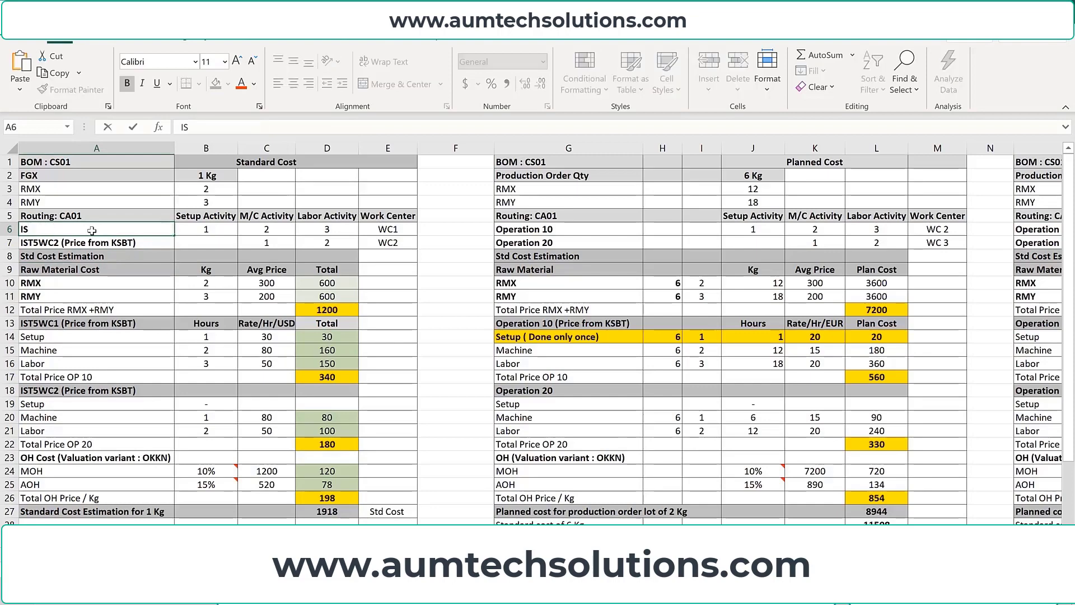
type("T5WC1 (Price from KSBT)")
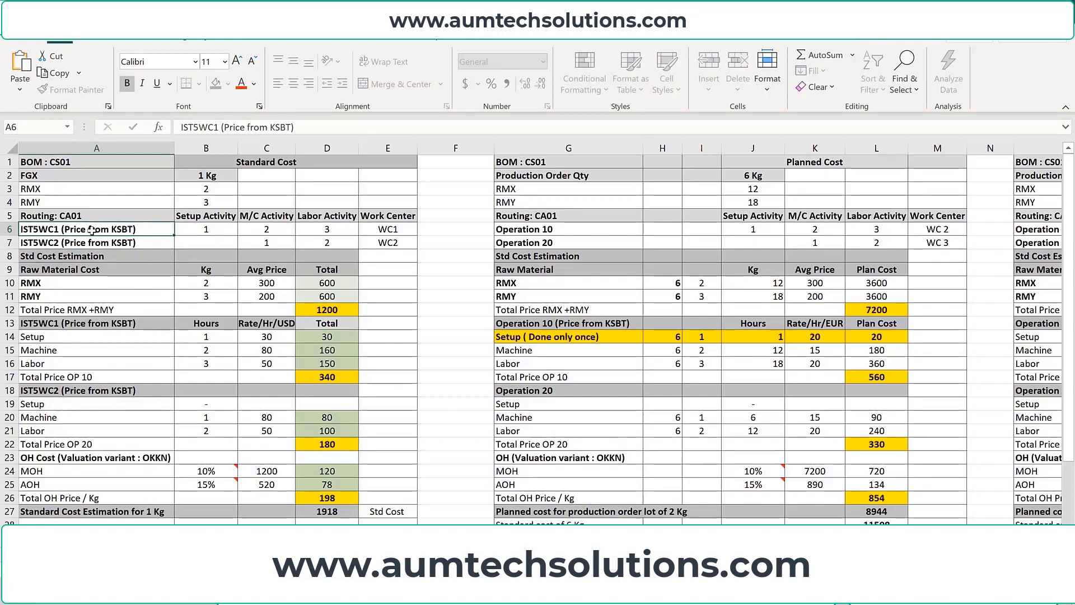
key("Return")
Review the routing activity quantities of both work centers and the RMX and RMY quantities and average prices under Standard Cost.
left_click(217, 232)
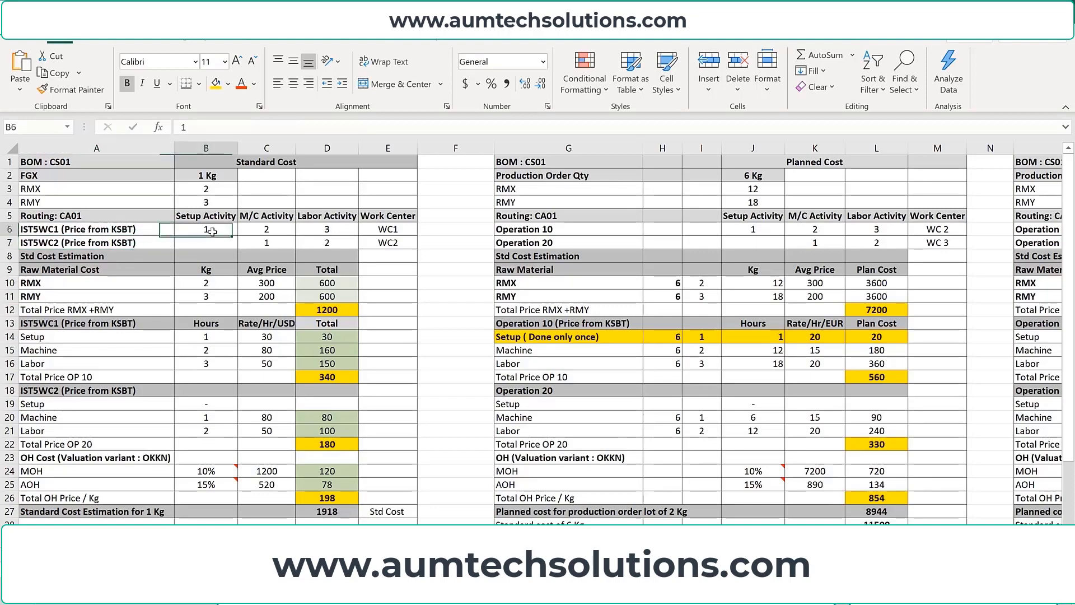
left_click(270, 235)
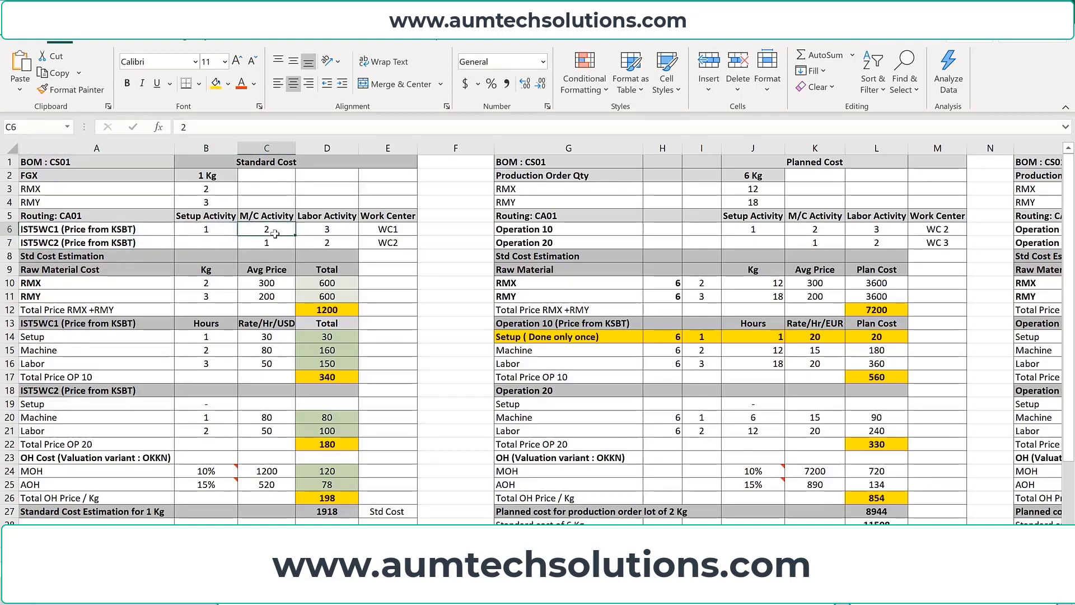
left_click(341, 235)
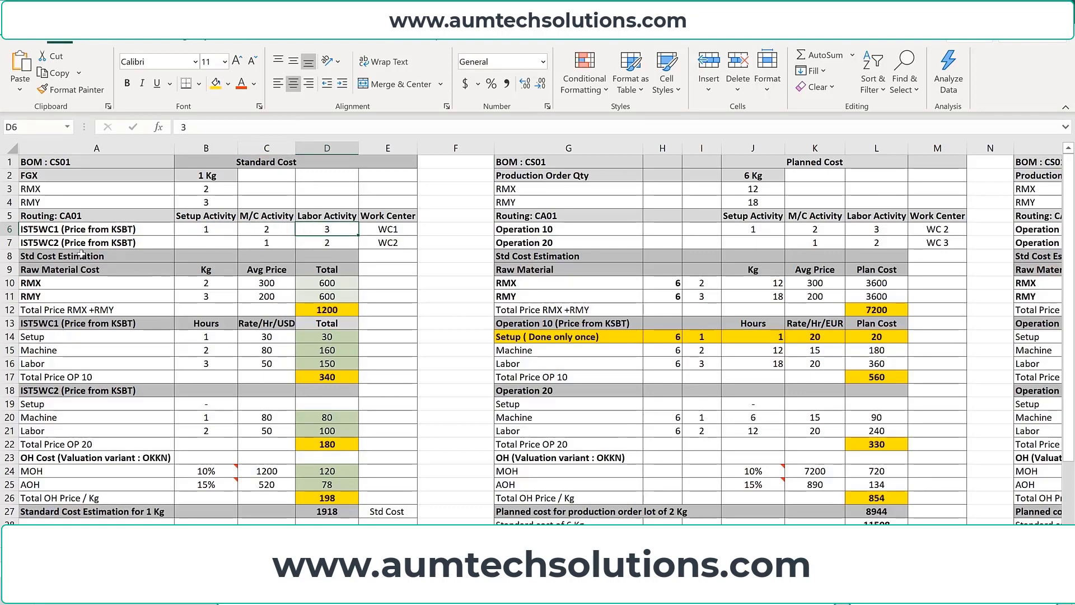
left_click(337, 246)
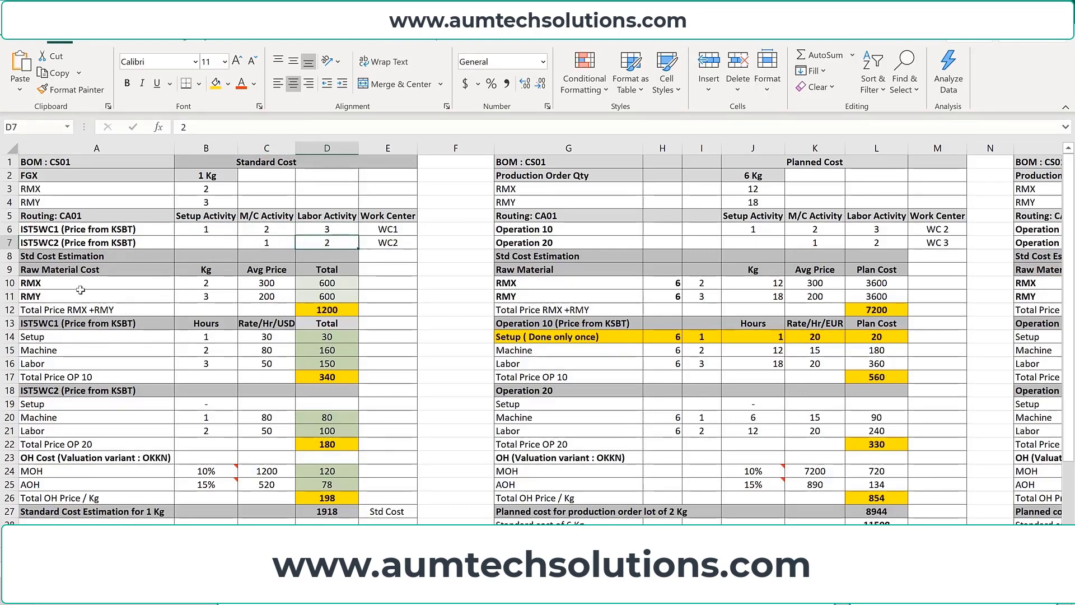
left_click(224, 286)
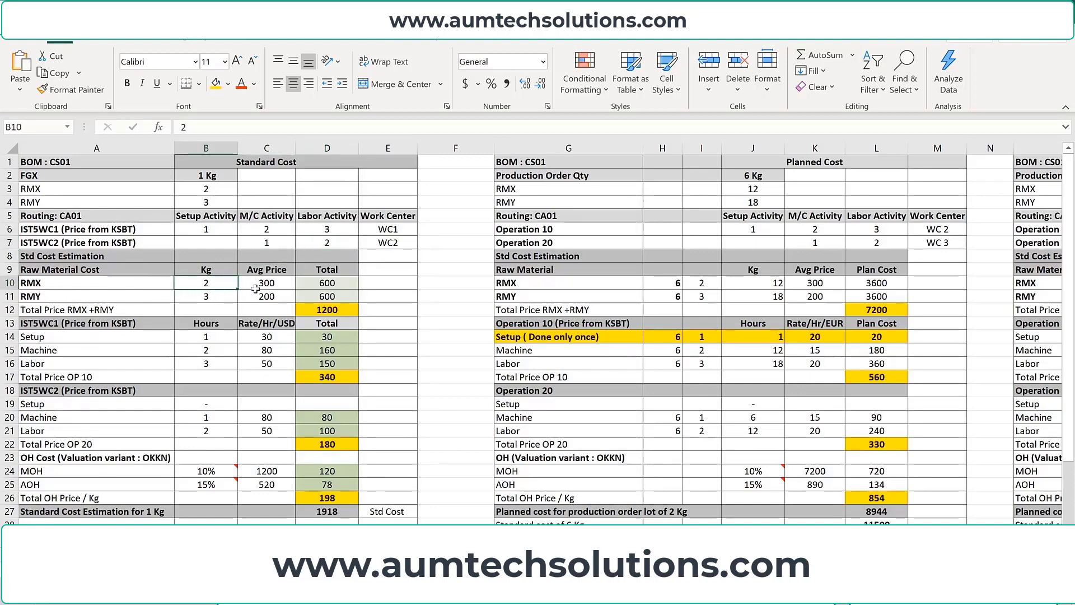
left_click(275, 286)
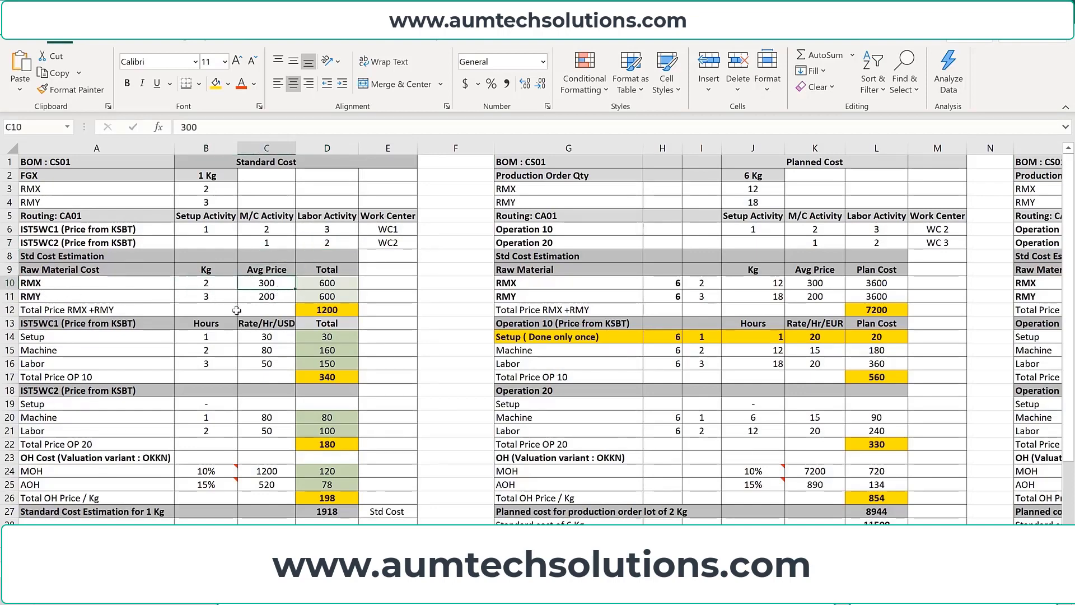
left_click(210, 299)
left_click(268, 298)
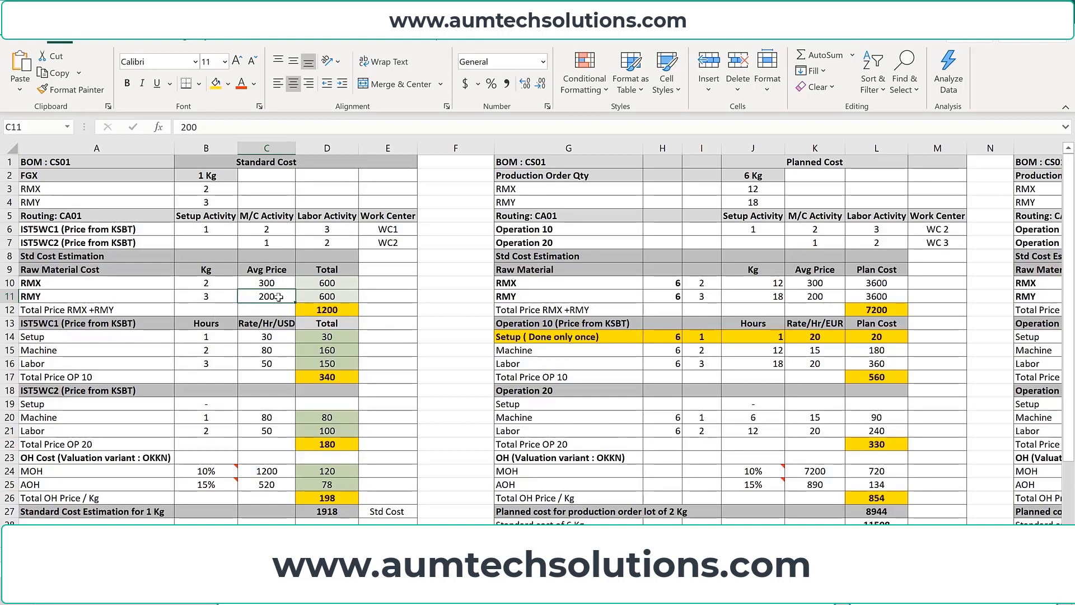
Review the RMX and RMY quantities in the Kg column under Raw Material Cost.
key("alt+Tab")
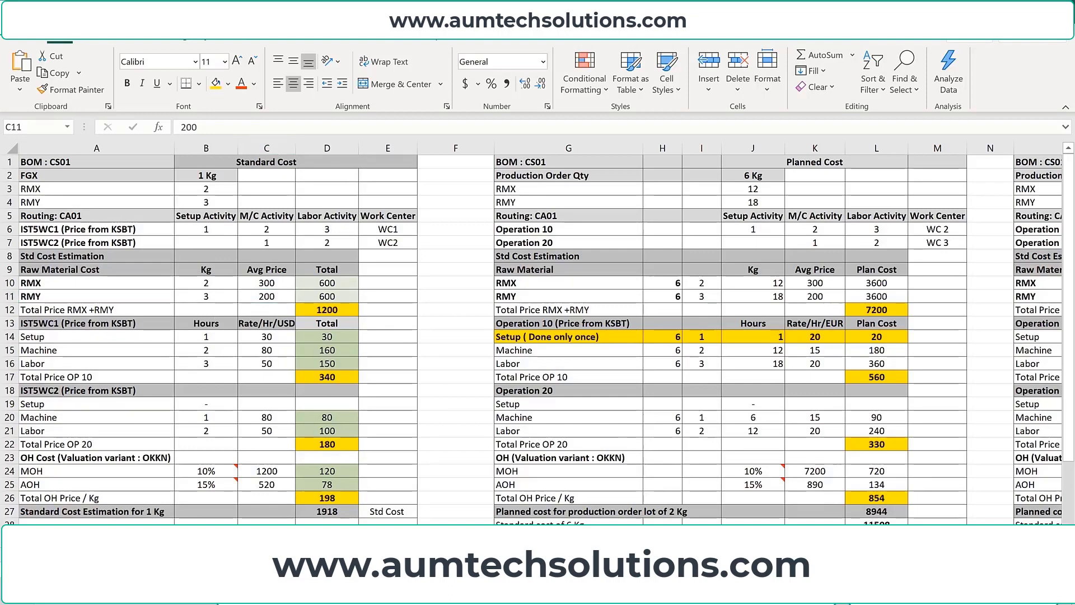
key("Return")
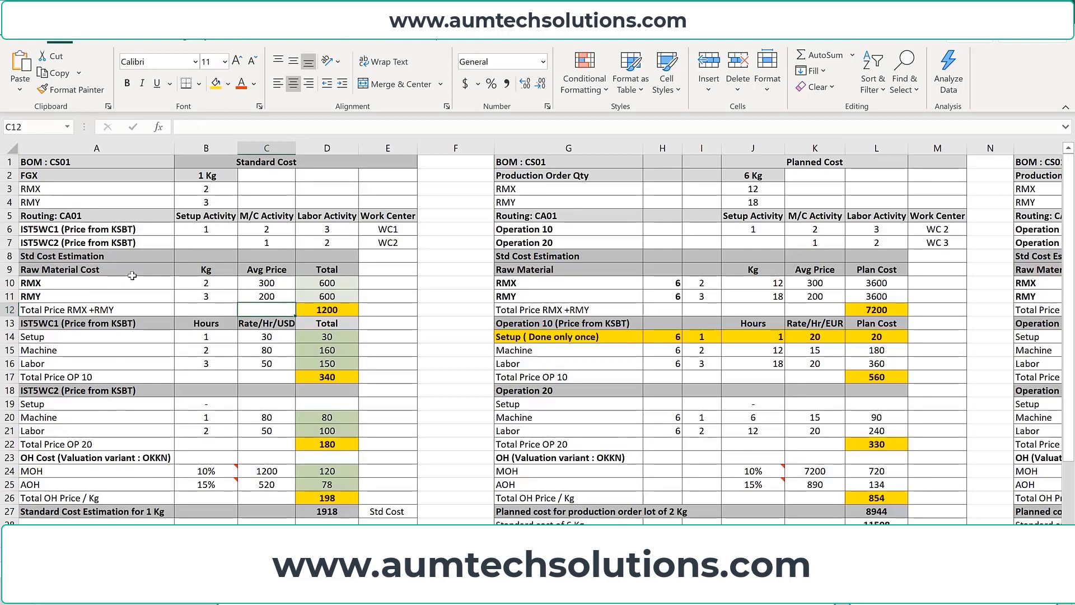
left_click(211, 285)
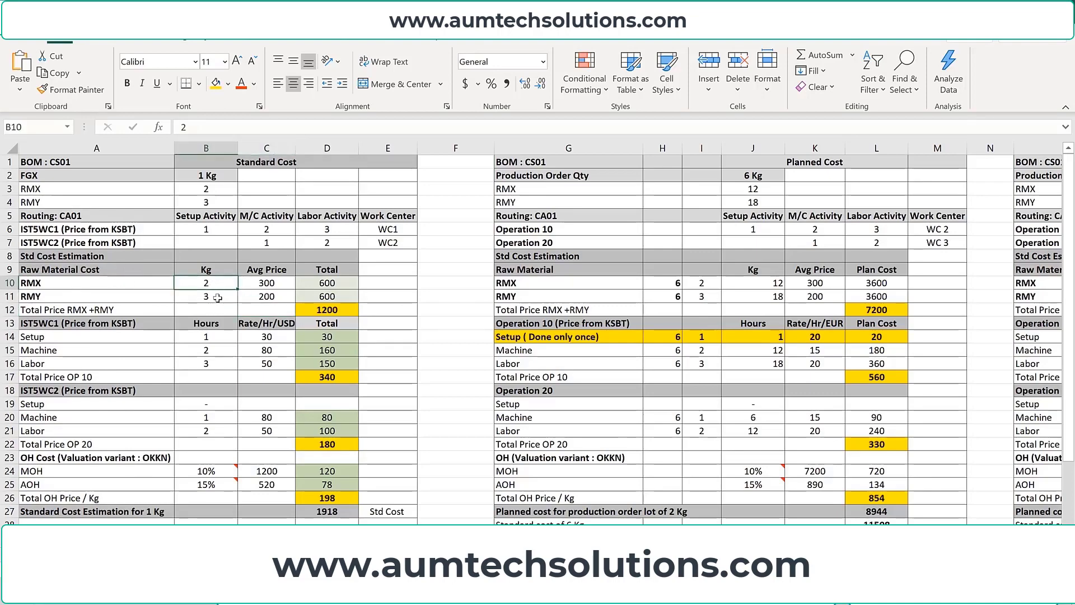
left_click(221, 298)
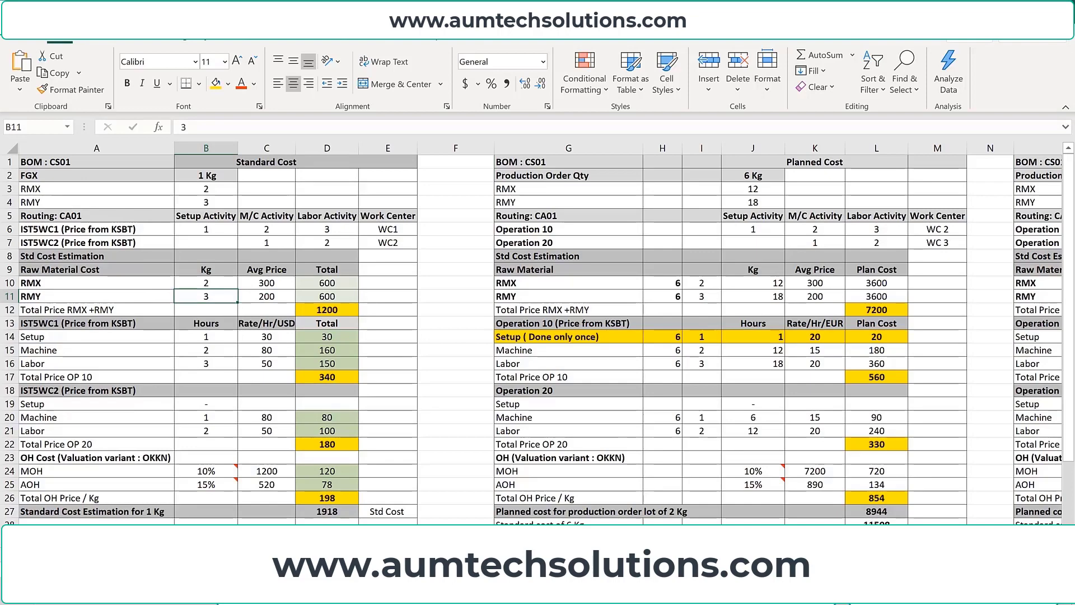
Switch to SAP and display the production BOM of IST5FGX in plant IST5 to check its component quantities.
left_click(692, 518)
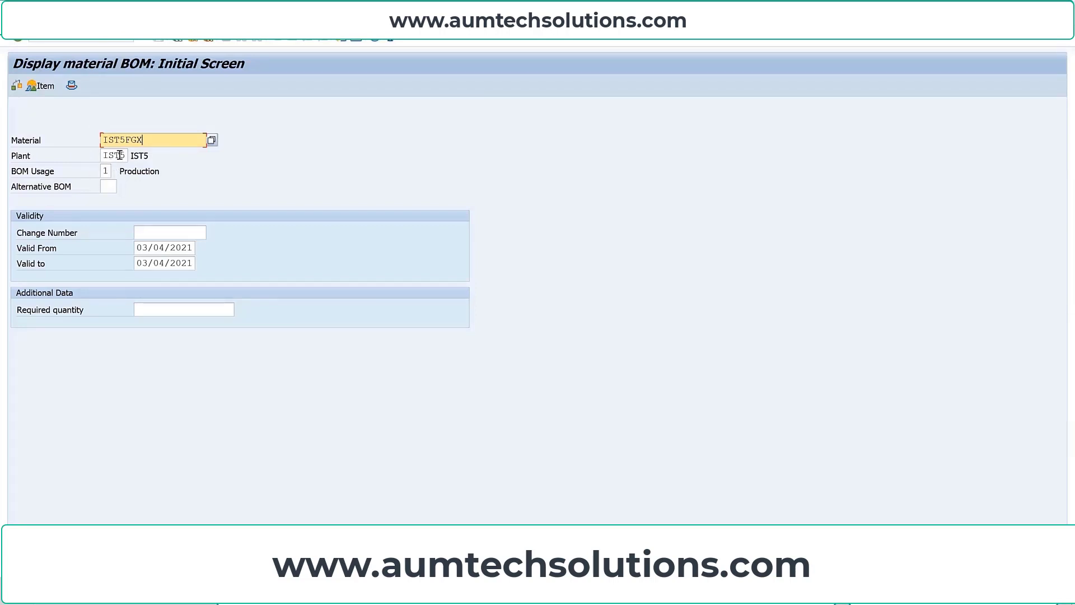
key("Return")
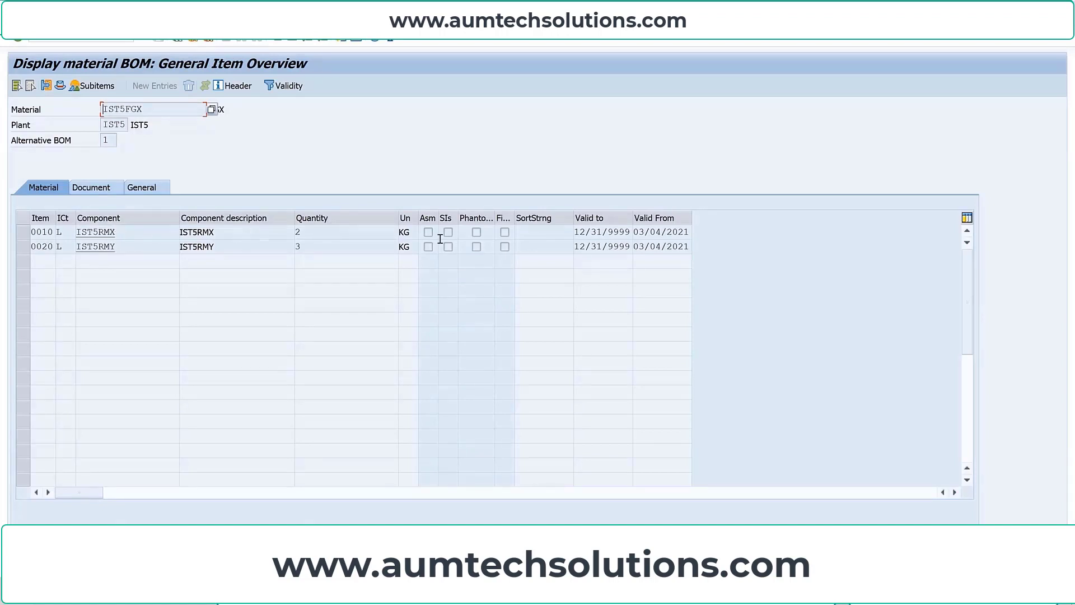
left_click(325, 248)
Open the material display for IST5RMX.
left_click(320, 29)
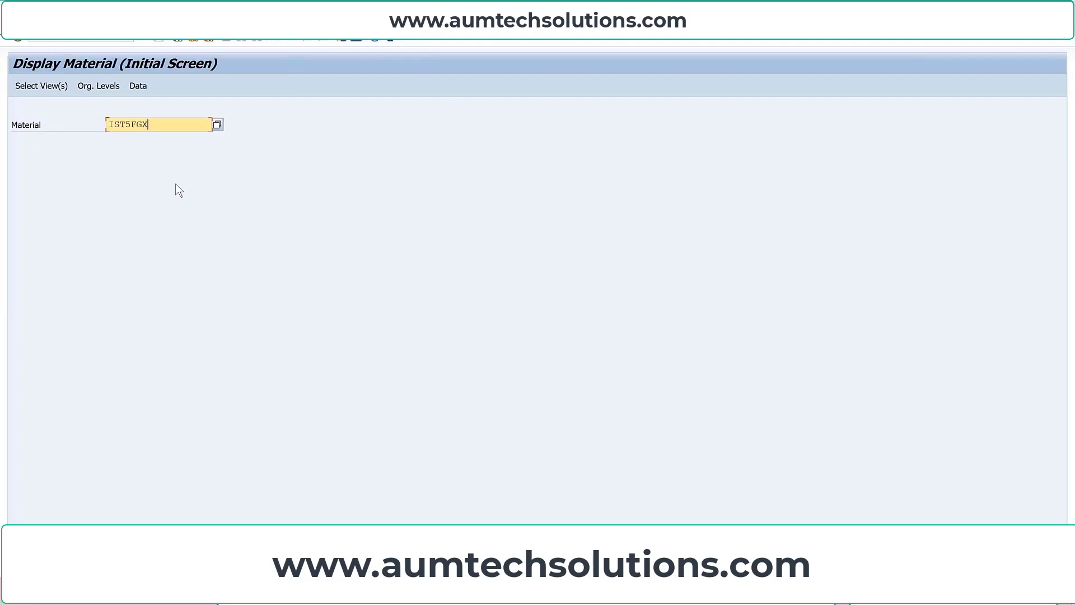
key("BackSpace")
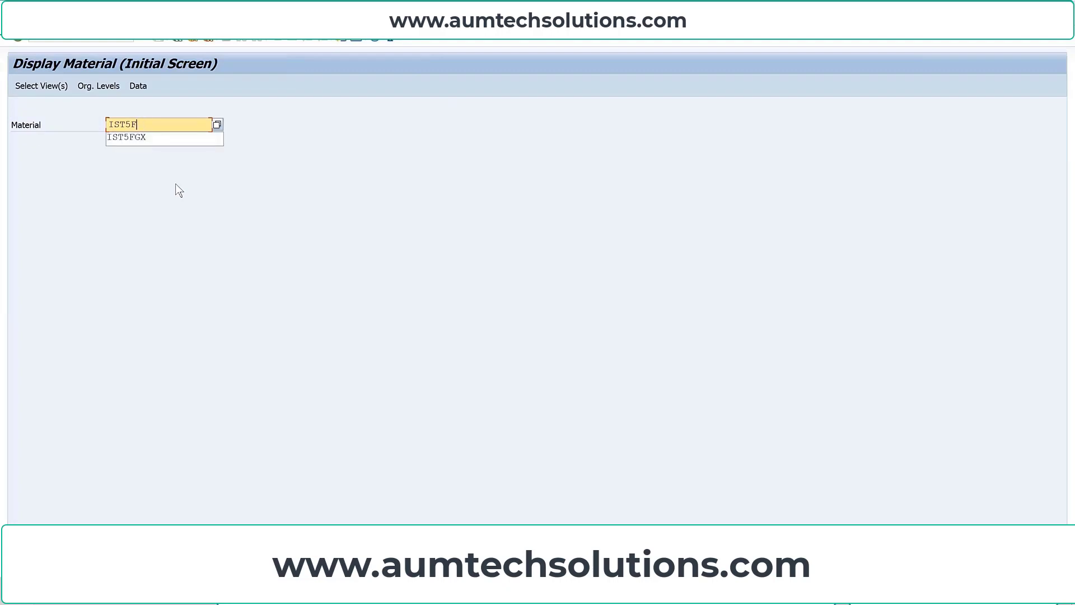
key("BackSpace")
type("RMX")
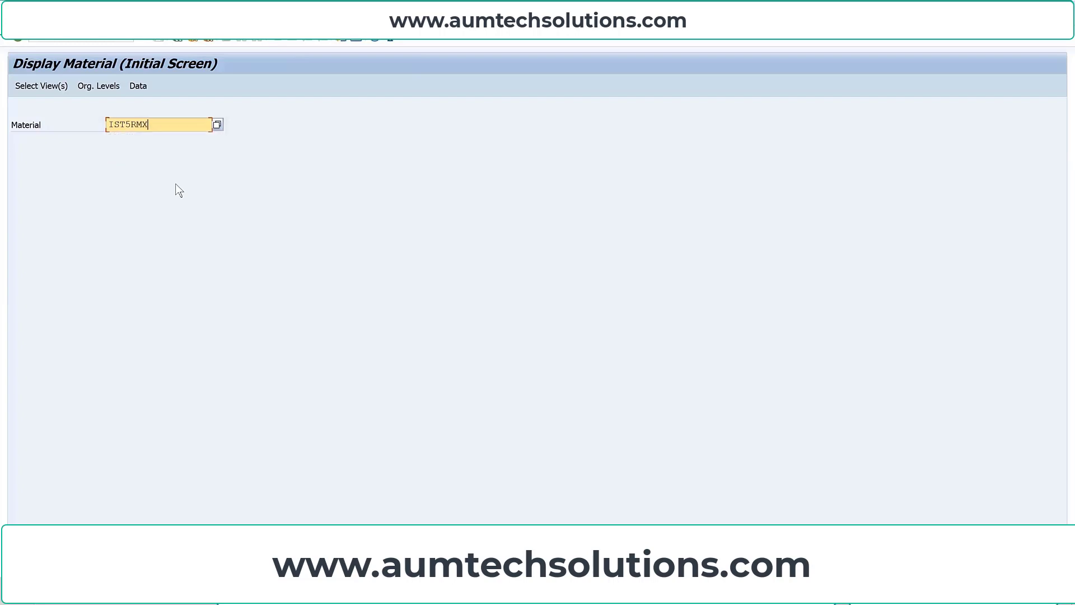
key("Return")
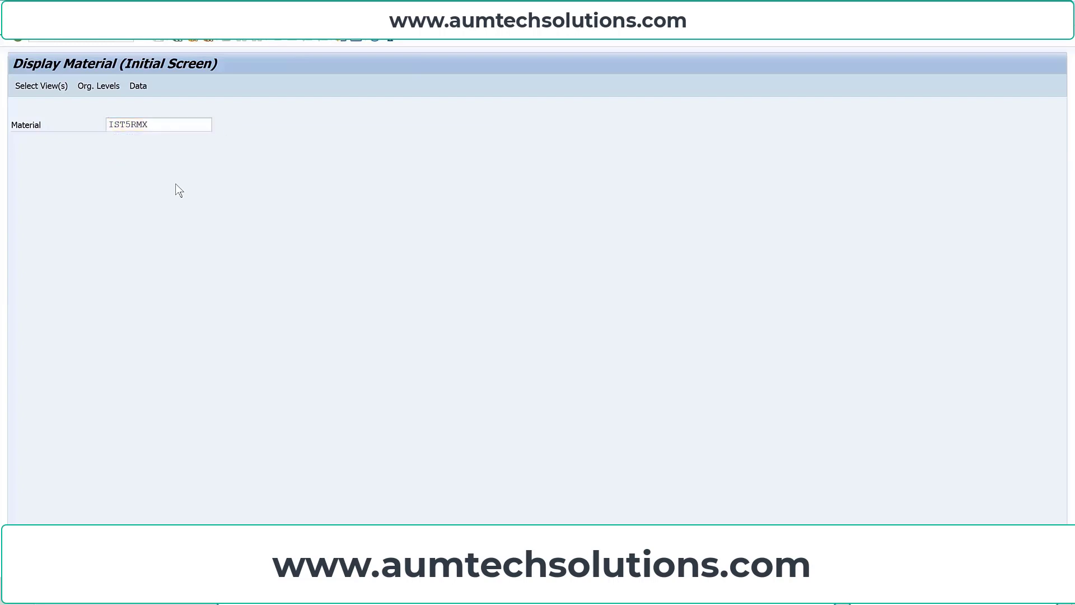
Choose the Basic Data, MRP 1, MRP 2, Accounting 1, Accounting 2 and Costing 1 views for the material.
left_click(237, 192)
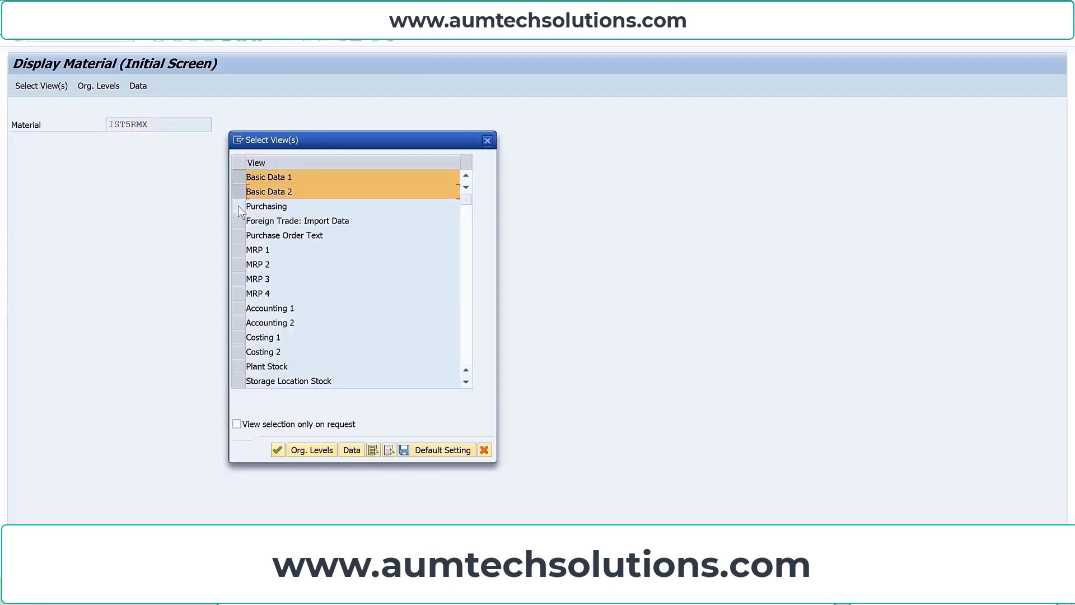
left_click(240, 251)
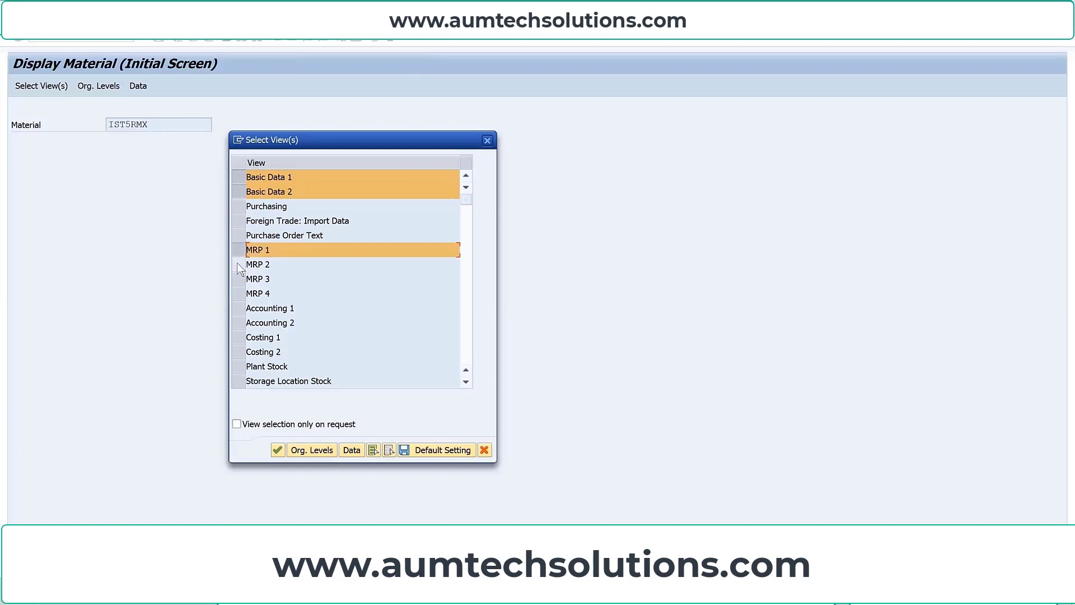
left_click(237, 264)
left_click(240, 280)
left_click(239, 285)
left_click(238, 308)
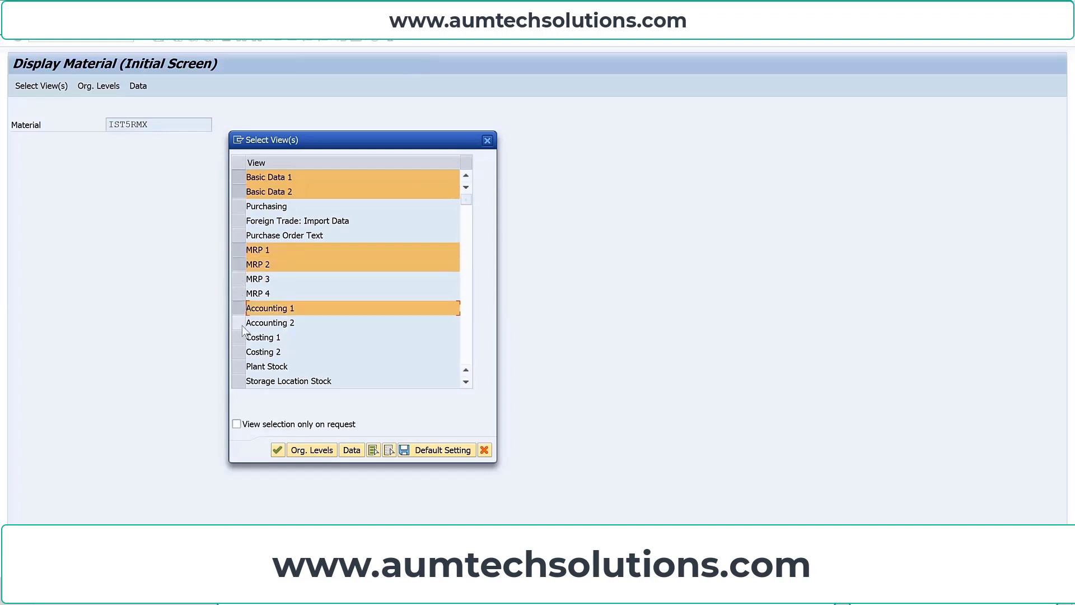
left_click(238, 322)
left_click(238, 337)
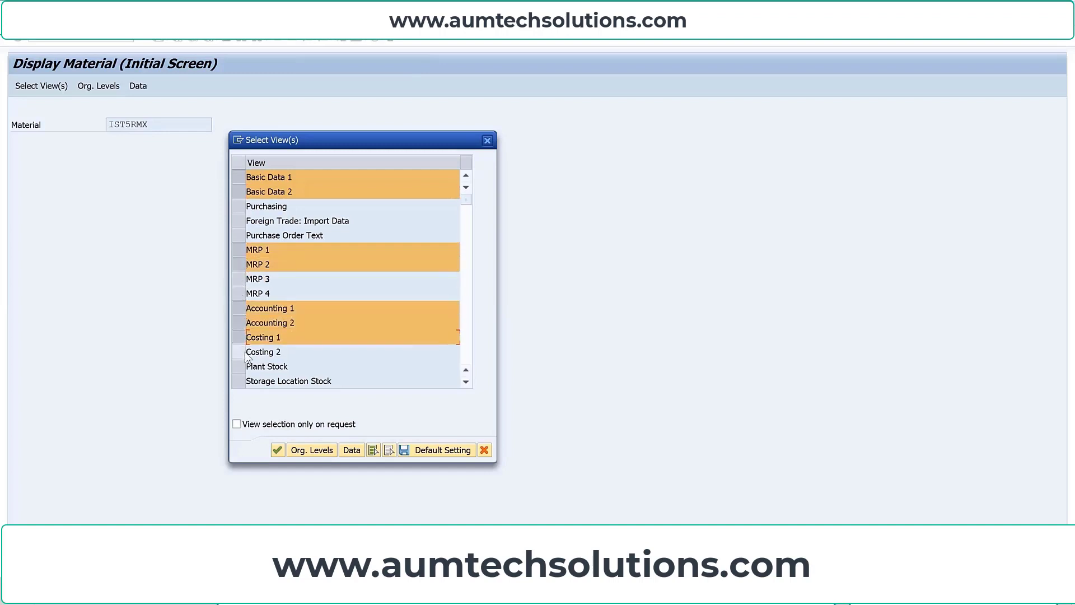
left_click(278, 450)
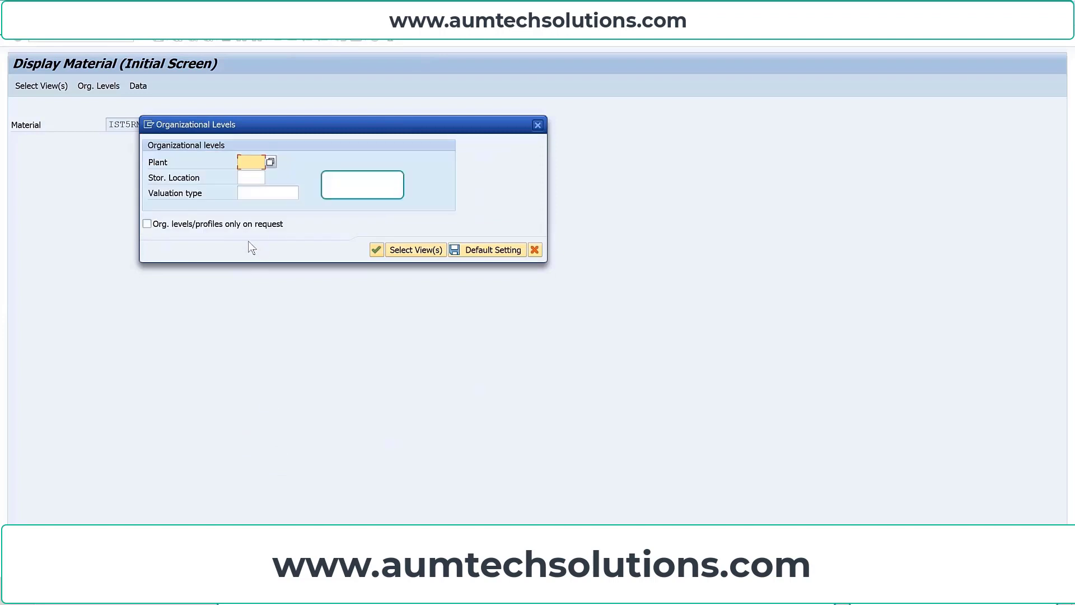
Display IST5RMX for plant IST5 and check its moving price in the Accounting 1 view.
type("IST5")
key("Tab")
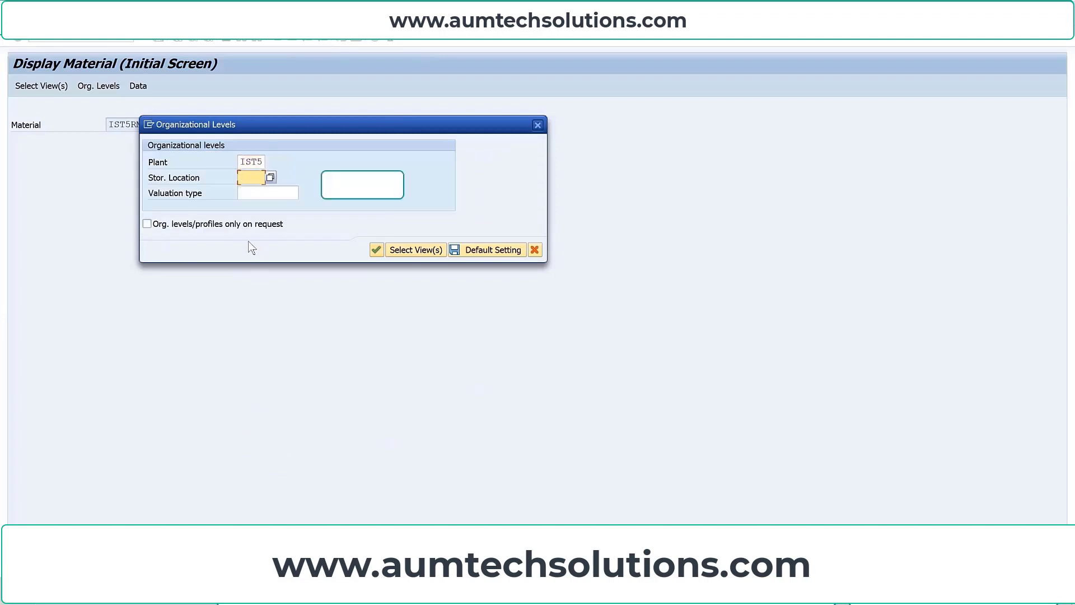
key("Return")
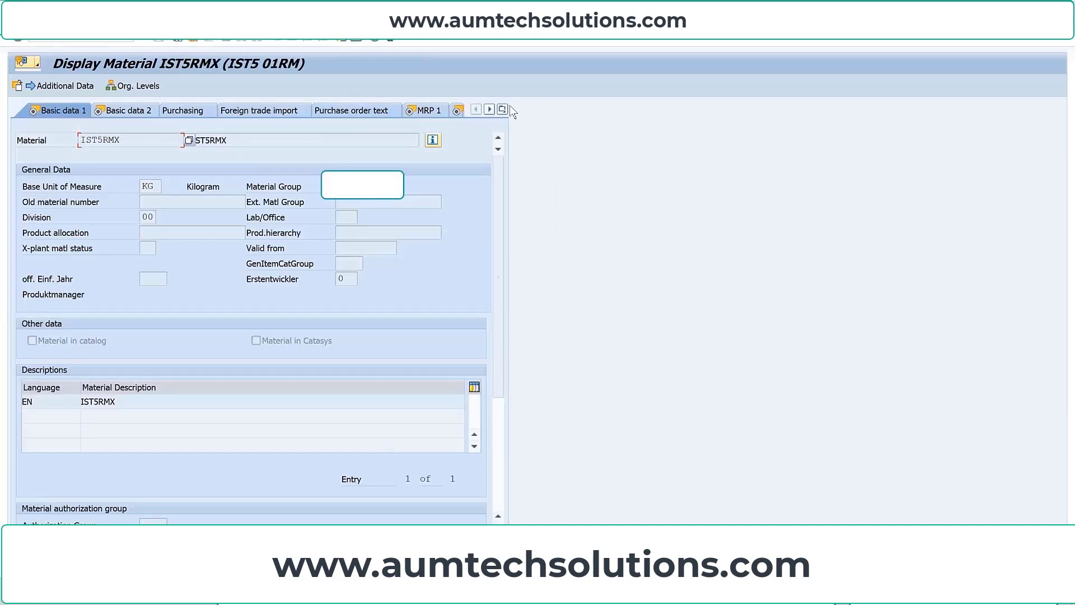
left_click(502, 109)
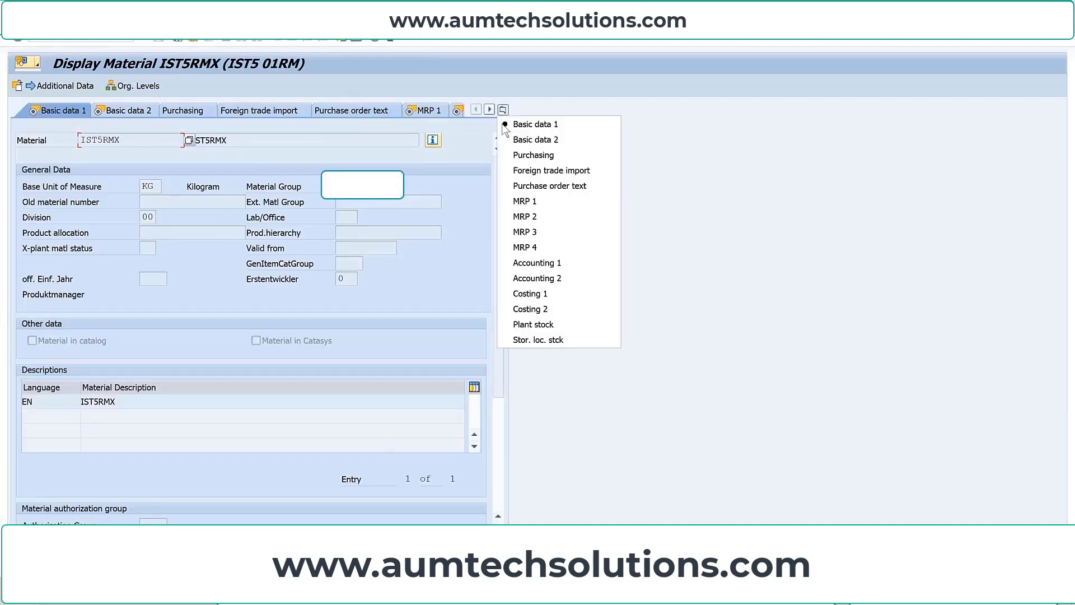
left_click(529, 262)
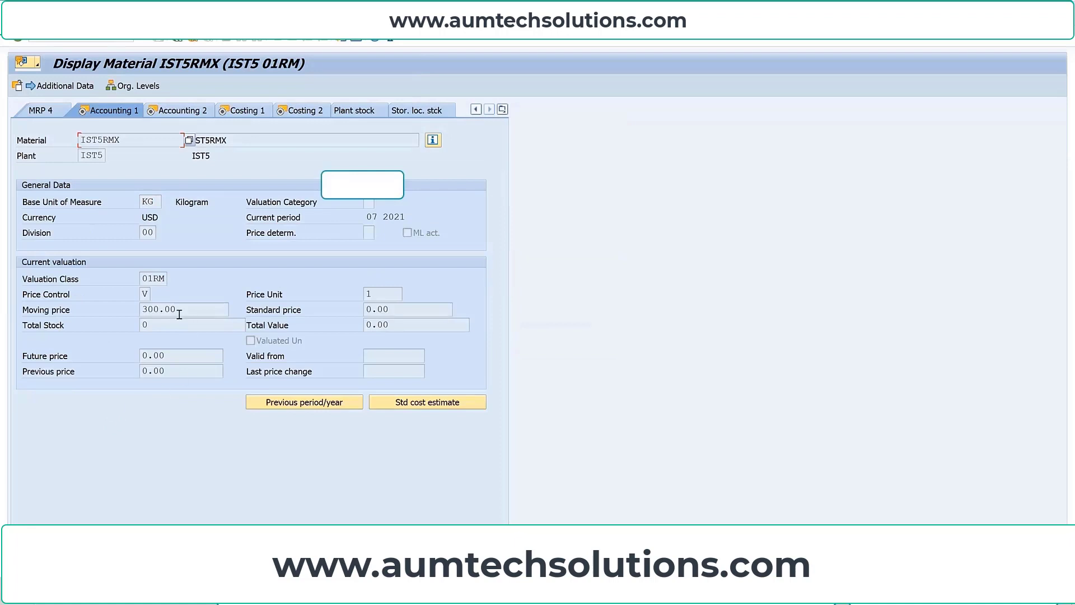
left_click(180, 312)
Switch to the Excel worksheet and review the RMY average price, both raw material totals and the Total Price RMX +RMY.
key("alt+Tab")
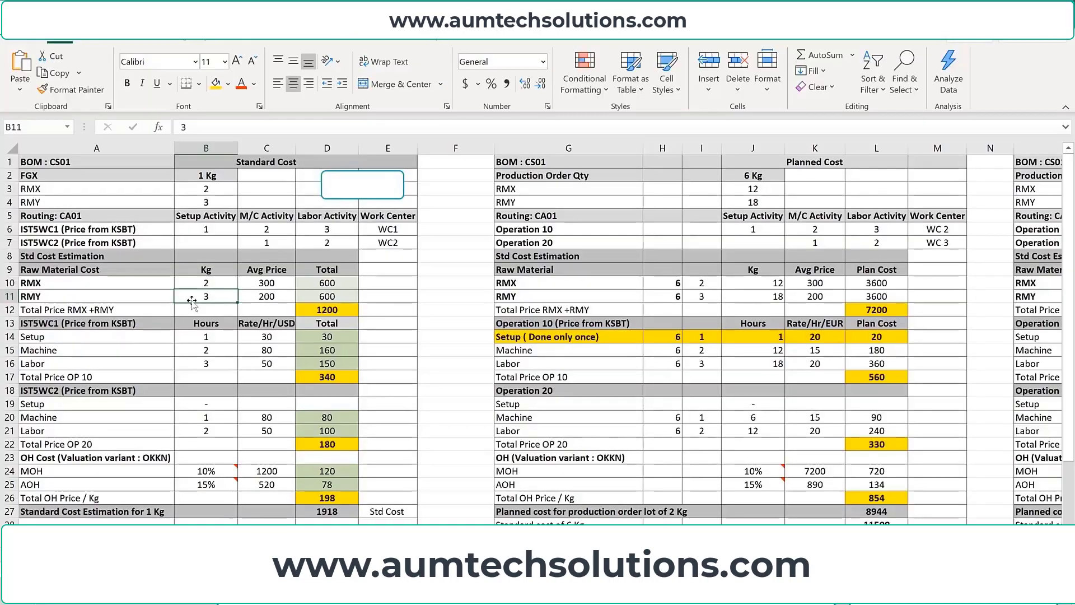
left_click(252, 297)
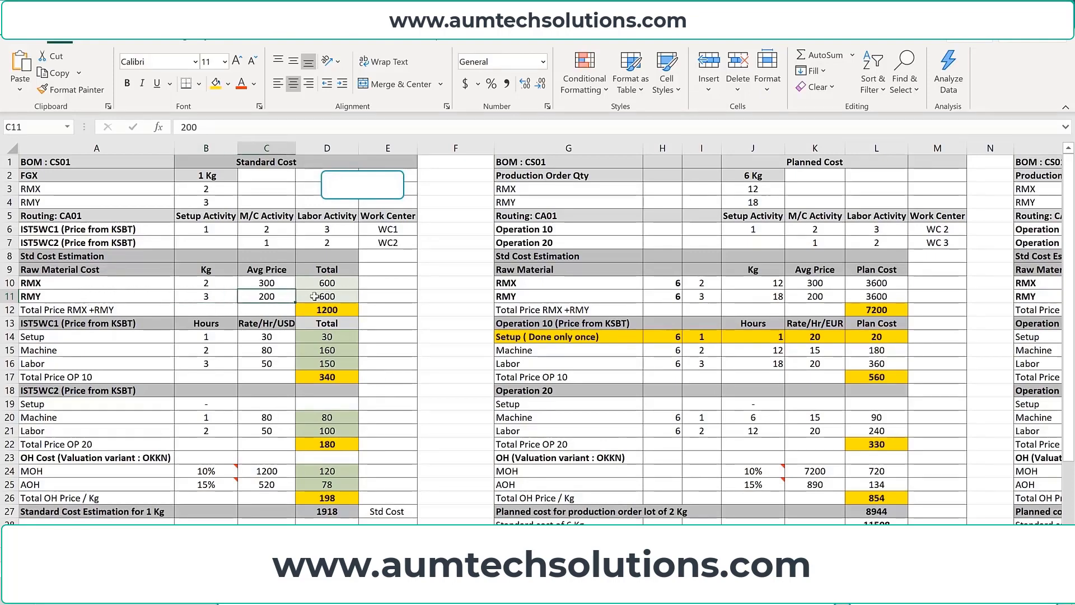
left_click(335, 283)
left_click(334, 296)
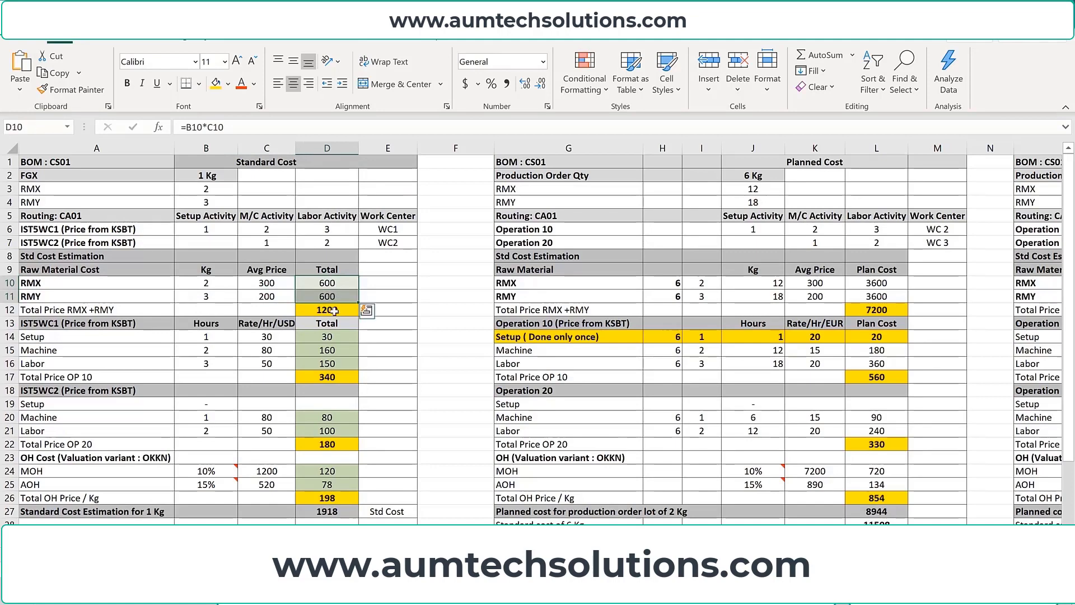
left_click(334, 311)
Compare the raw material items in SAP's IST5FGX cost estimate itemization, and return to the Excel worksheet.
mouse_move(399, 593)
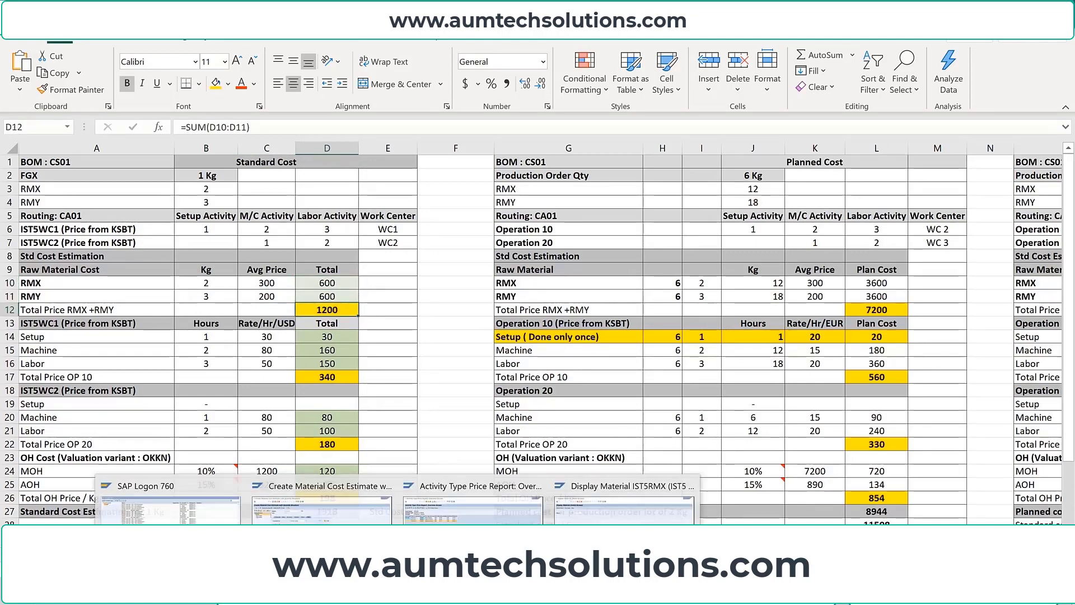
left_click(604, 510)
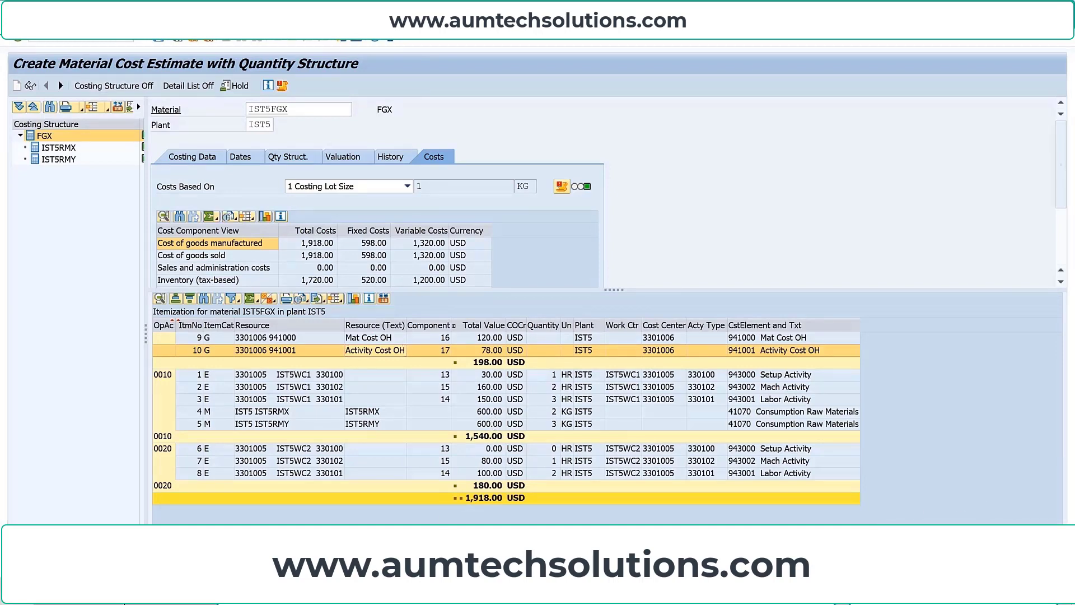
key("alt+Tab")
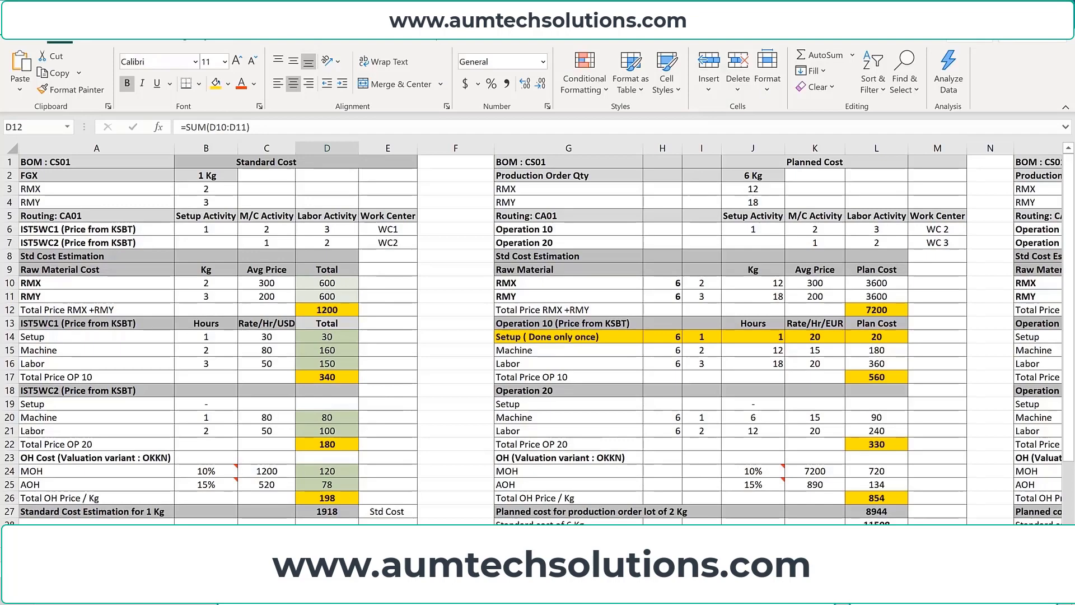
Examine the setup, machine and labor hours of IST5WC1 in the standard cost section.
left_click(201, 340)
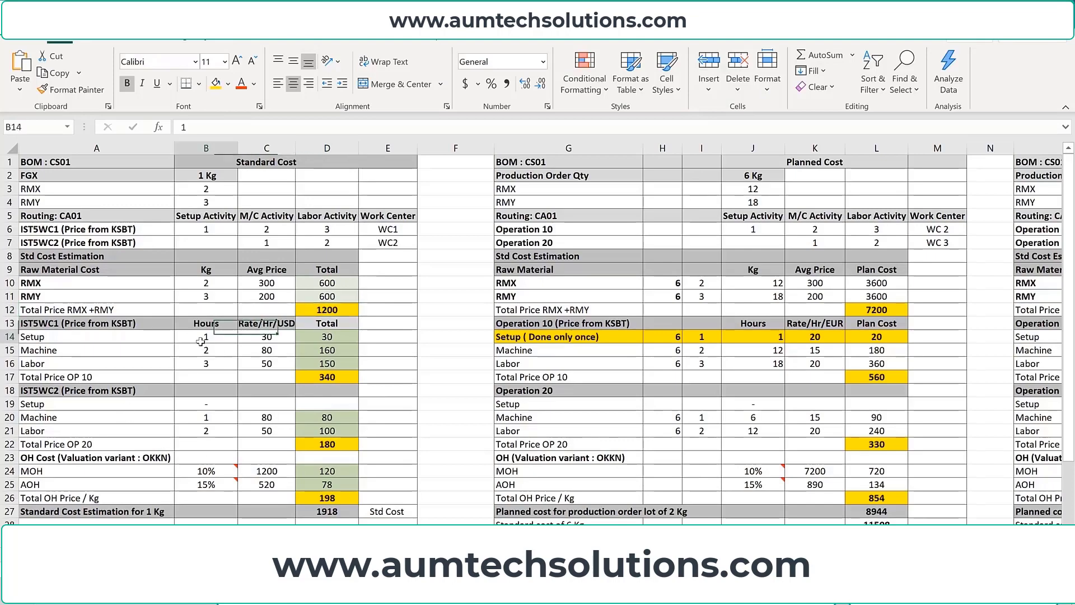
left_click(63, 323)
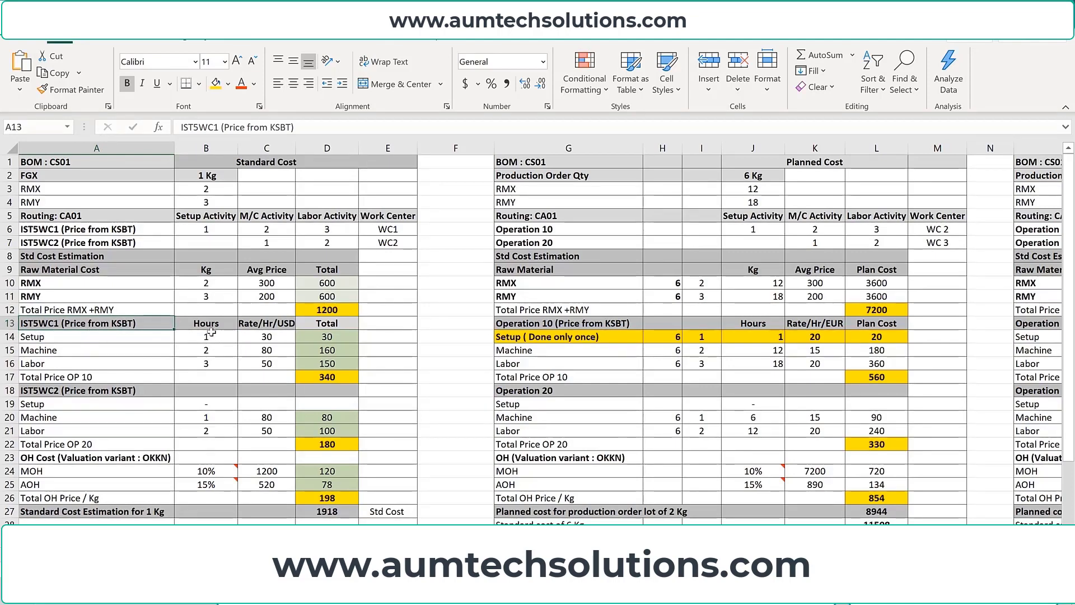
left_click_drag(212, 332, 213, 363)
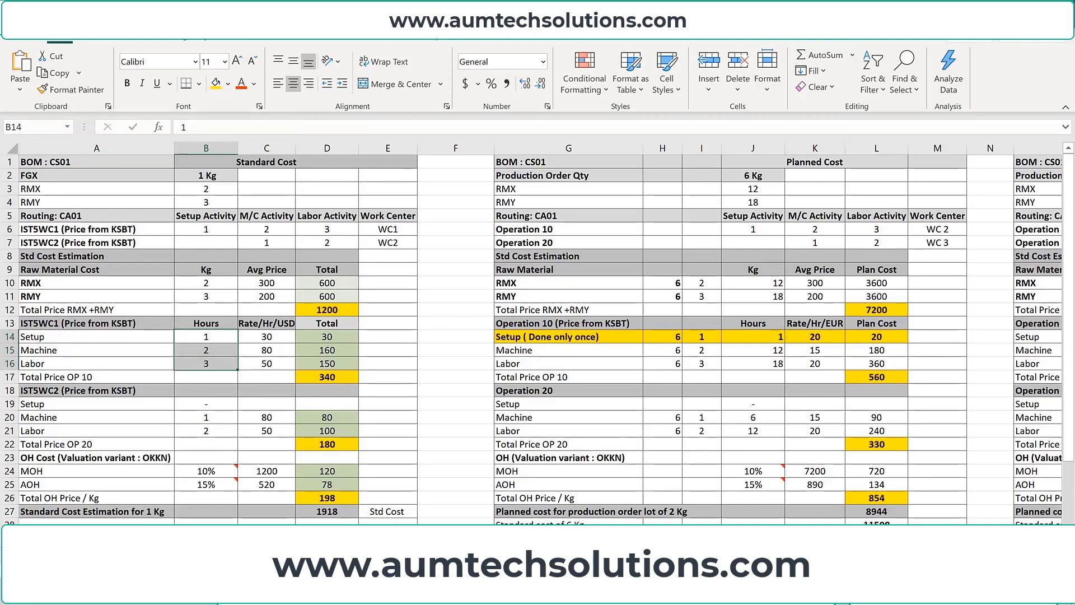
key("alt+Tab")
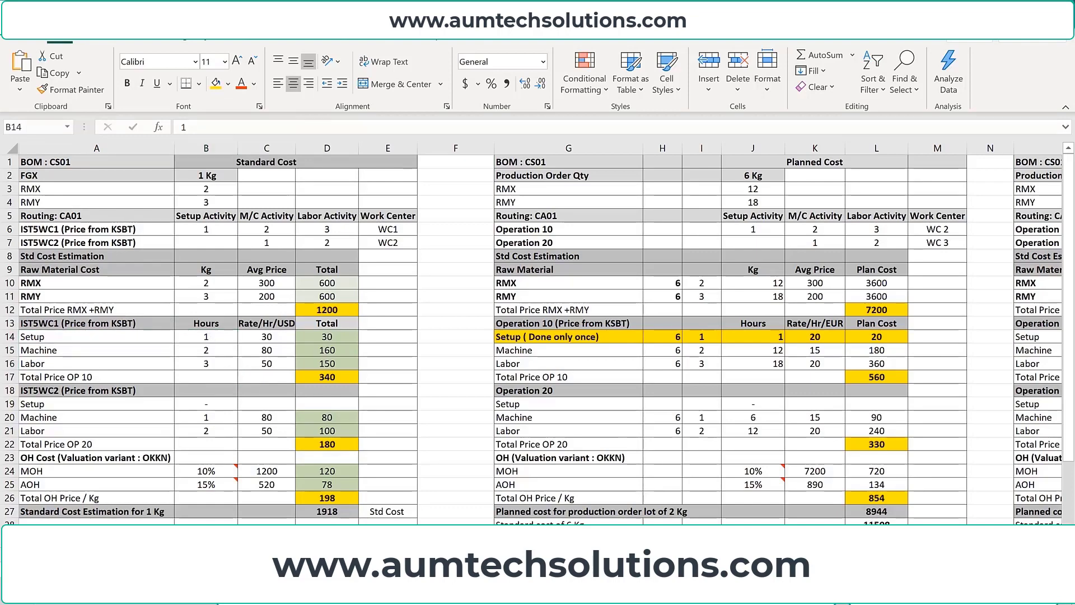
key("alt+Tab")
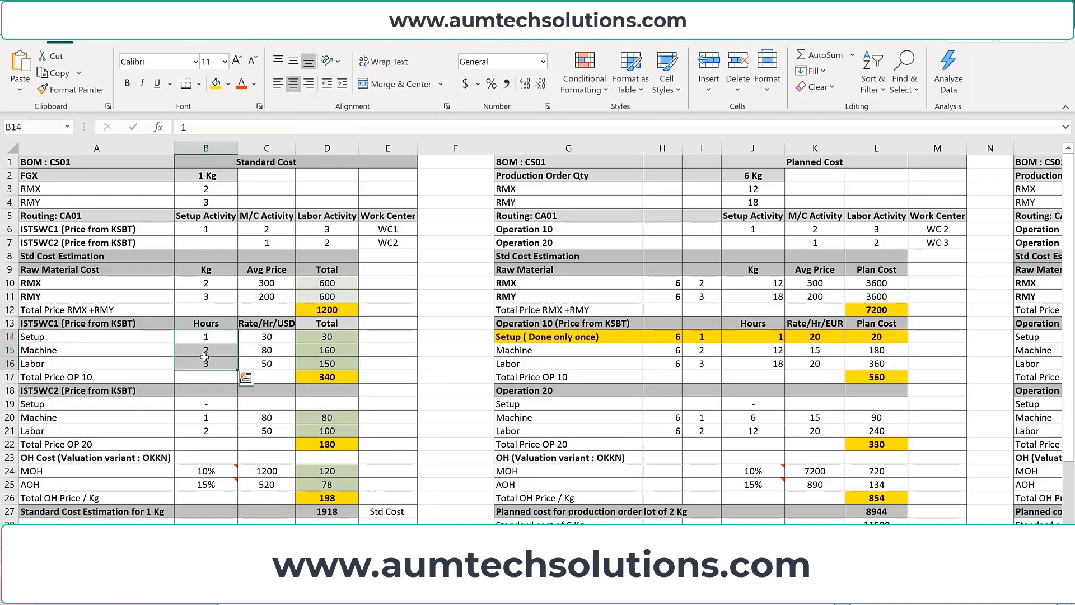
left_click(206, 348)
left_click_drag(206, 336, 206, 365)
left_click(115, 336)
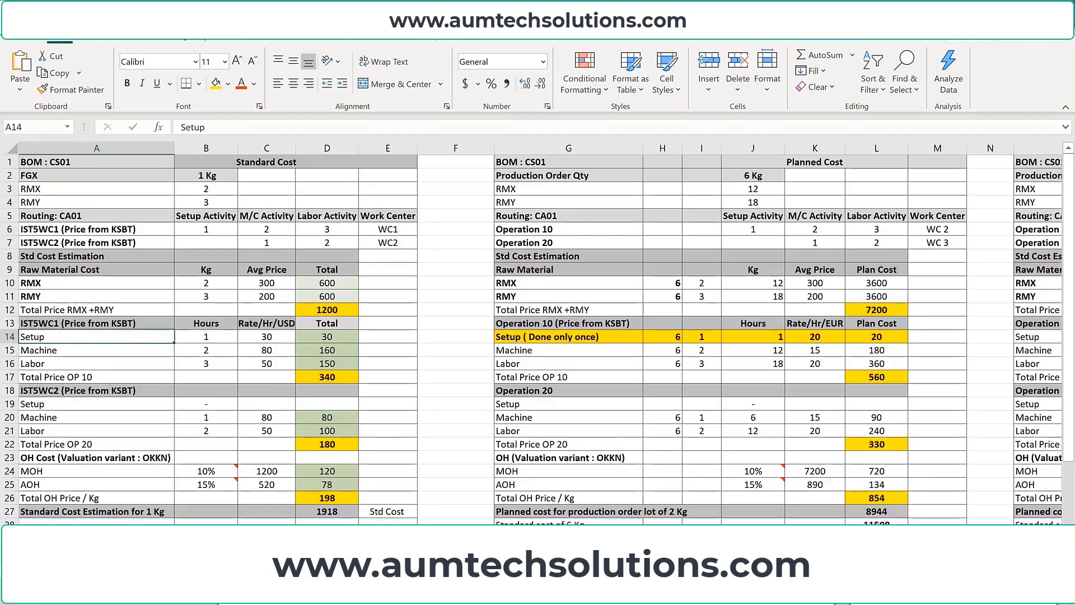
Switch to SAP and display the routing operations of IST5FGX in plant IST5 to check the activity quantities.
mouse_move(399, 592)
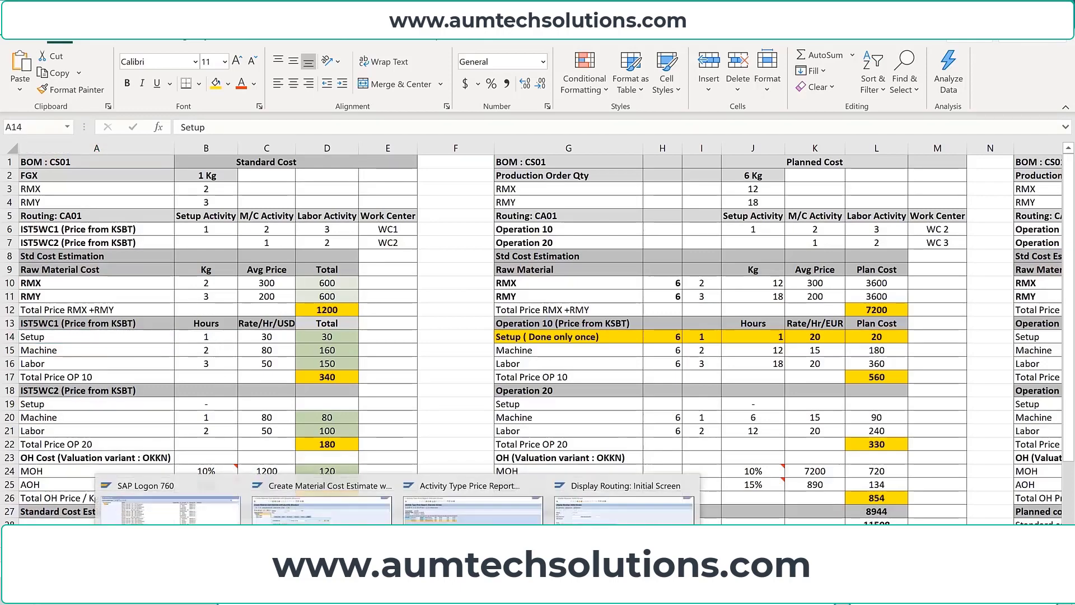
left_click(621, 531)
left_click(84, 39)
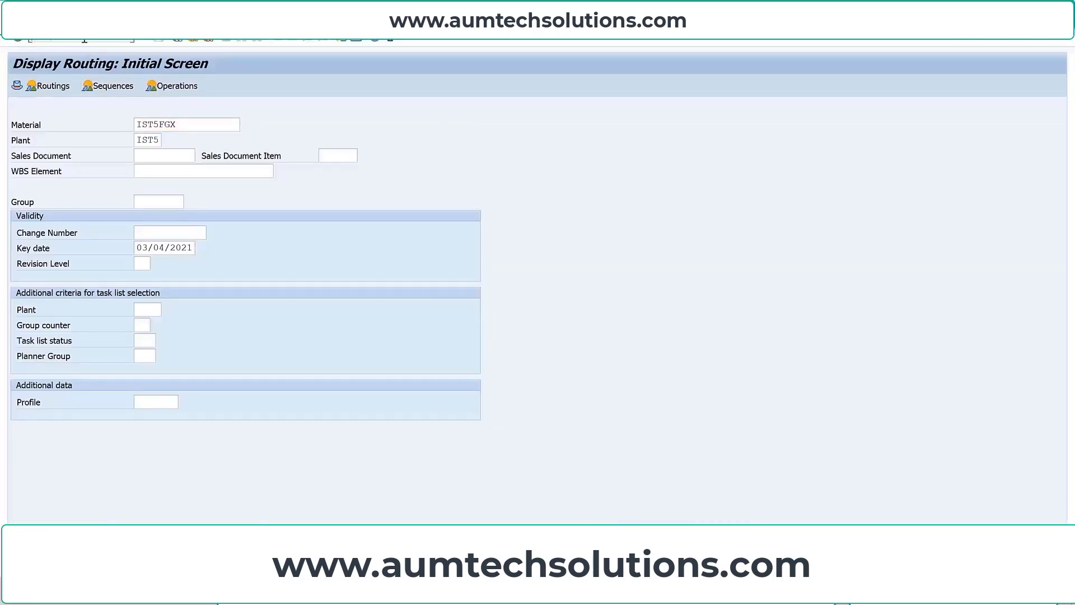
left_click(154, 125)
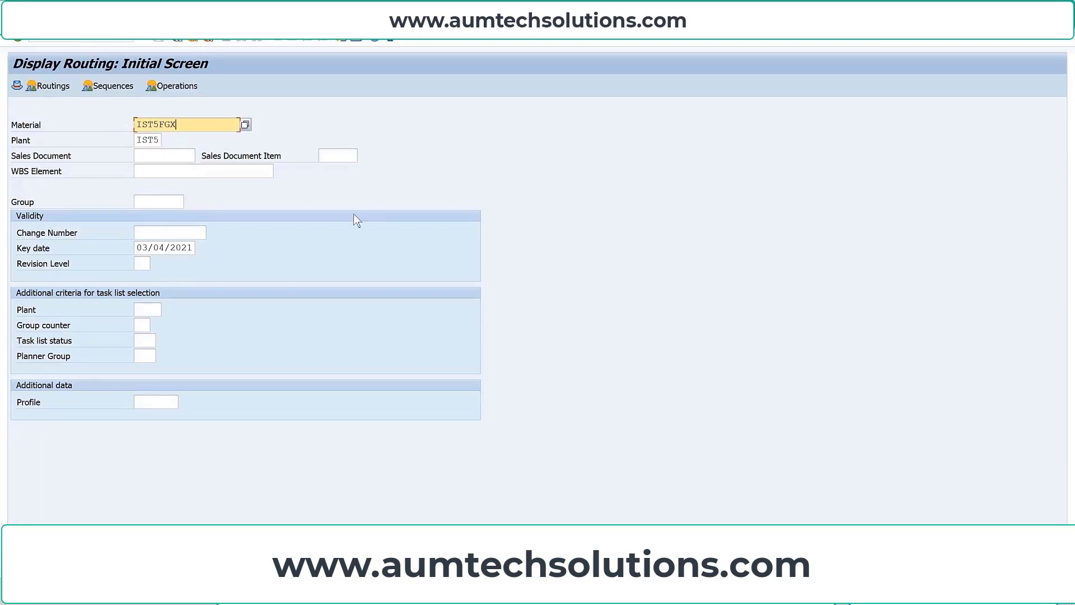
key("Return")
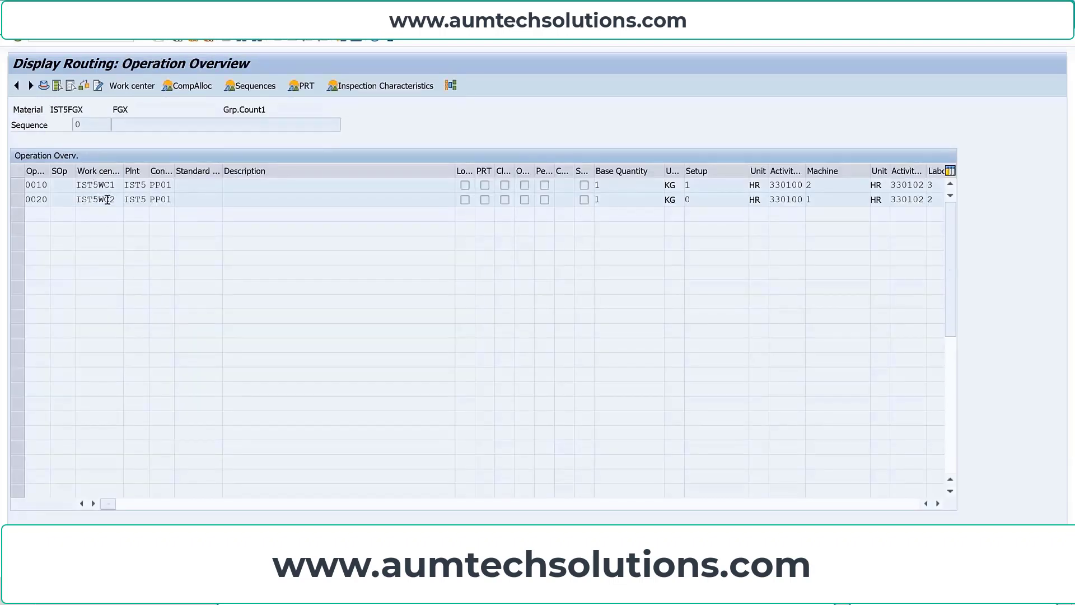
Examine the setup, machine and labor quantities of routing operations 0010 and 0020.
left_click(727, 181)
left_click(837, 183)
left_click(939, 502)
left_click(938, 503)
left_click(938, 503)
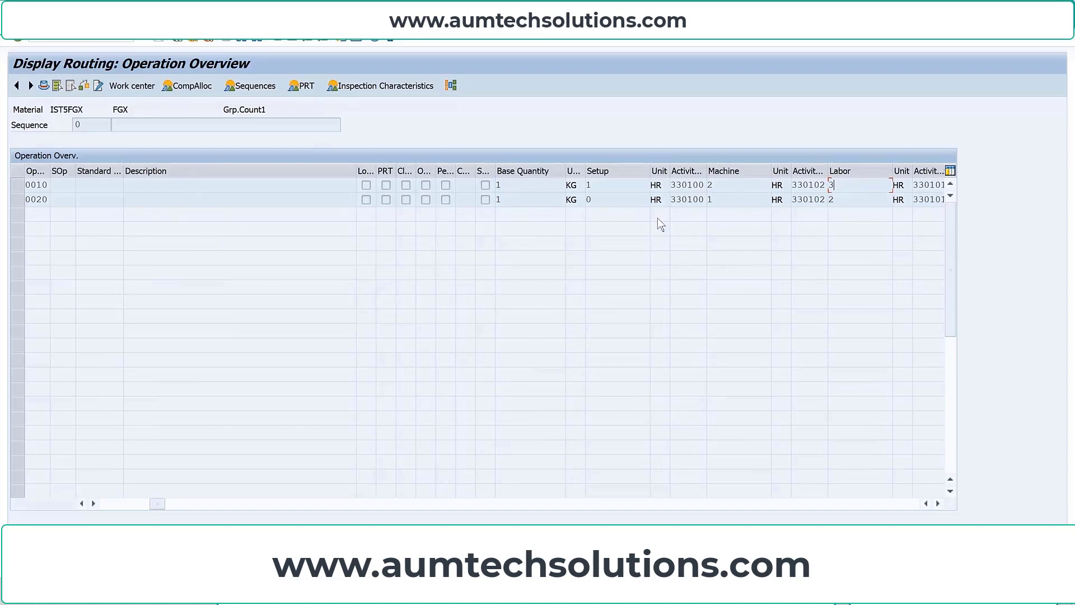
left_click(736, 199)
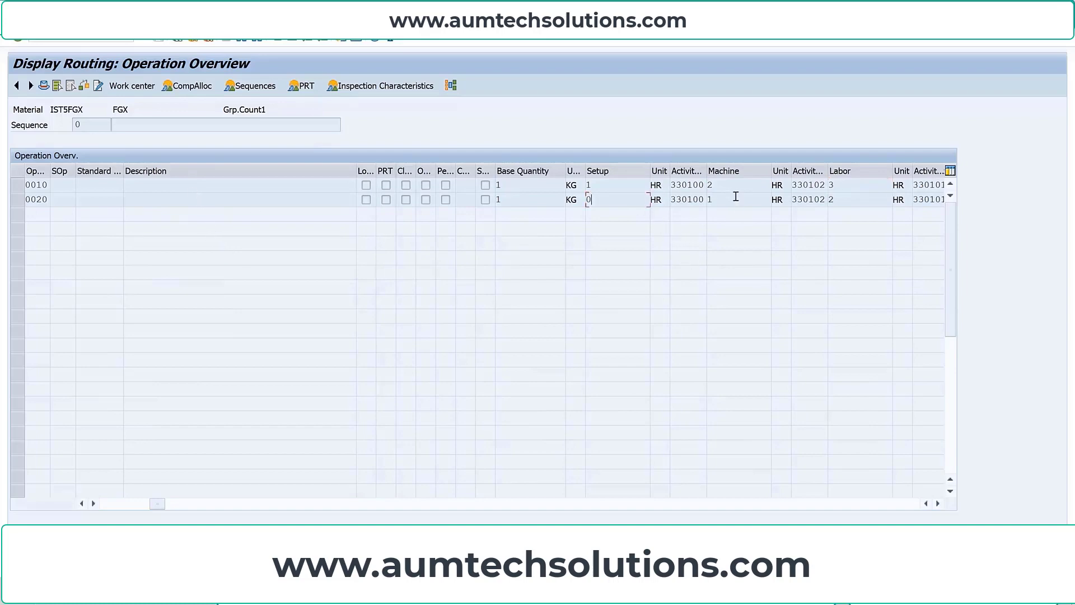
left_click(856, 199)
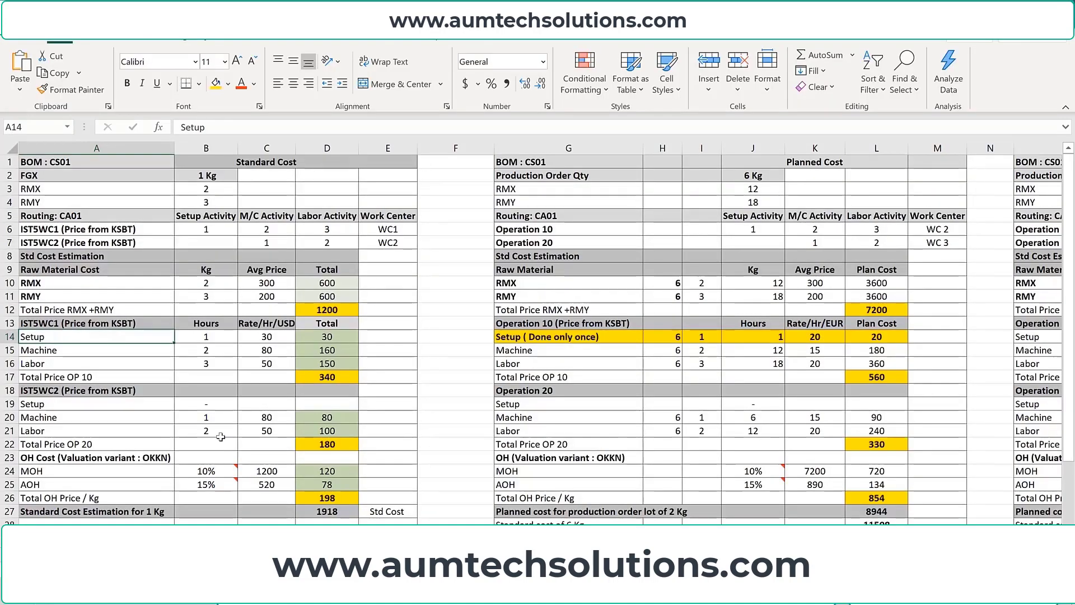
In the Excel worksheet, review the IST5WC2 labor hours and the setup, machine and labor hours and rates of IST5WC1.
left_click(219, 431)
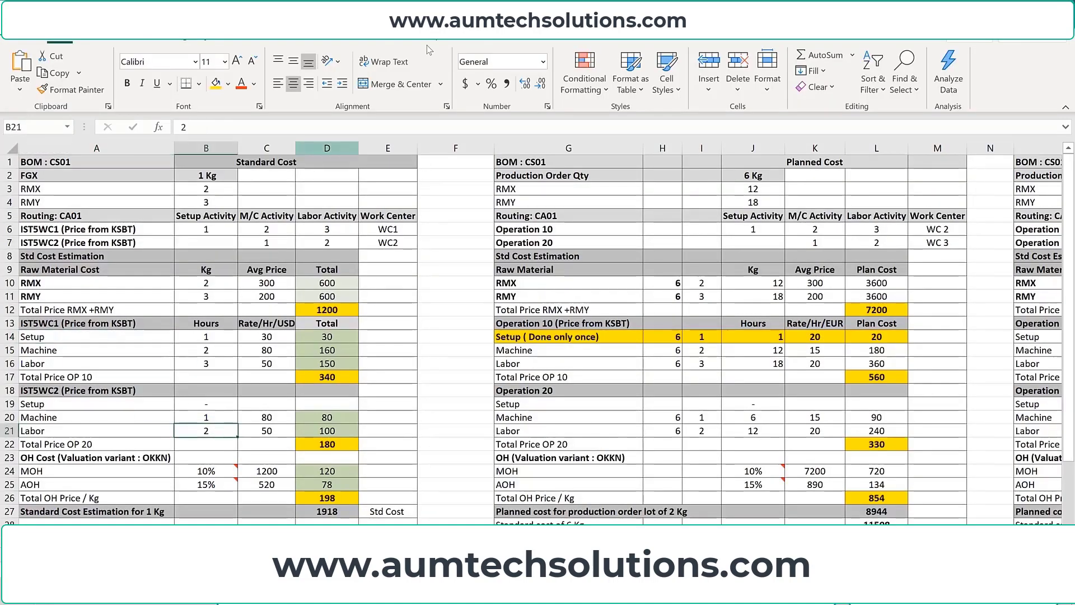
left_click(219, 337)
left_click_drag(219, 337, 217, 365)
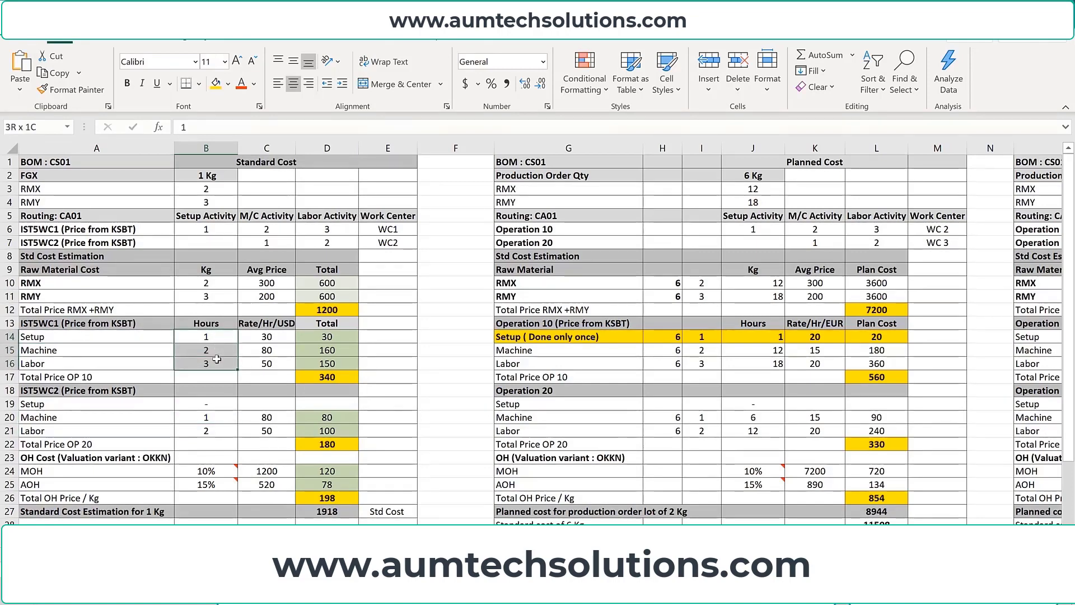
left_click(62, 337)
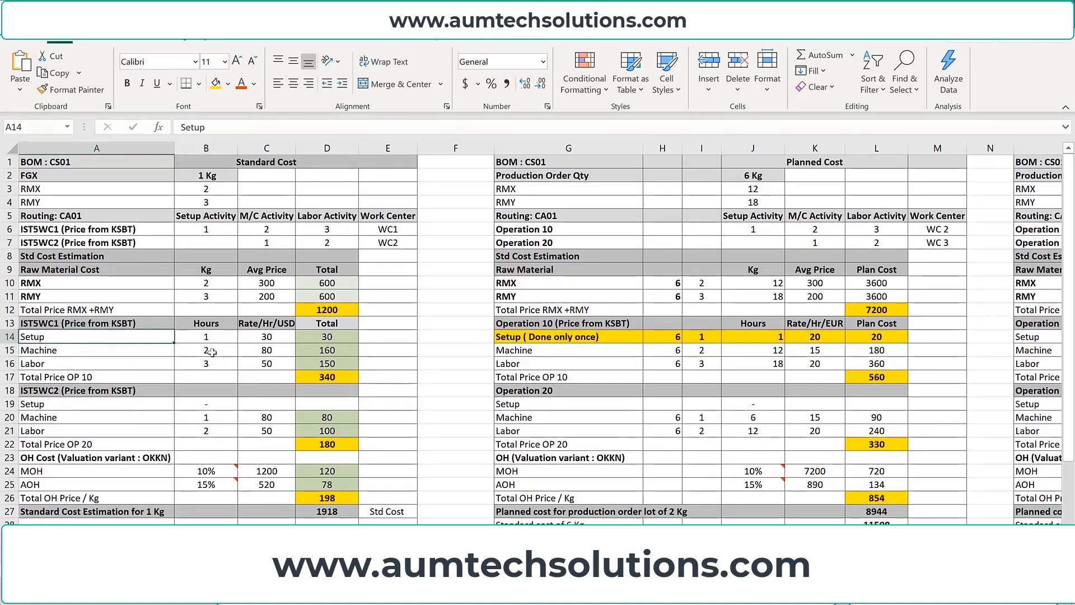
left_click(271, 338)
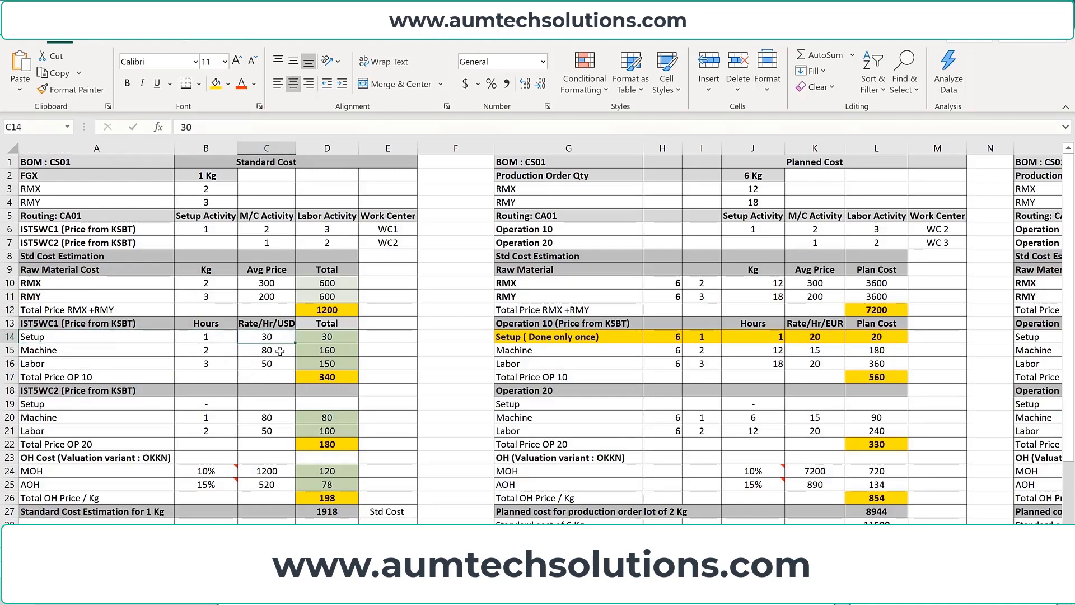
left_click(280, 351)
left_click(278, 361)
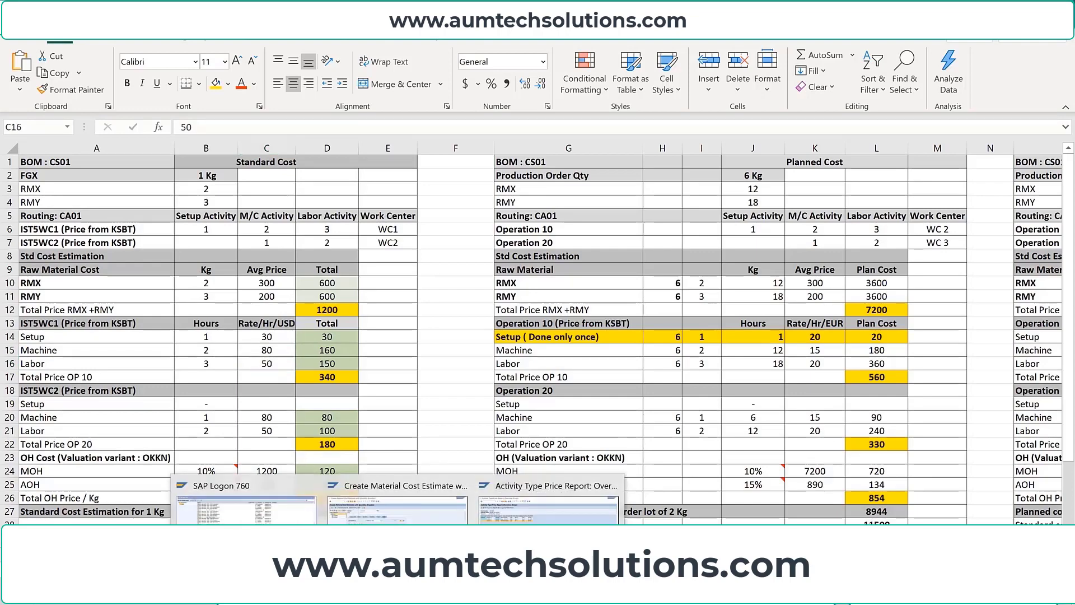
Switch to SAP's Activity Type Price Report and rerun it for cost center 3301005, activity types 330100 to 330102, displaying all selected prices.
left_click(548, 490)
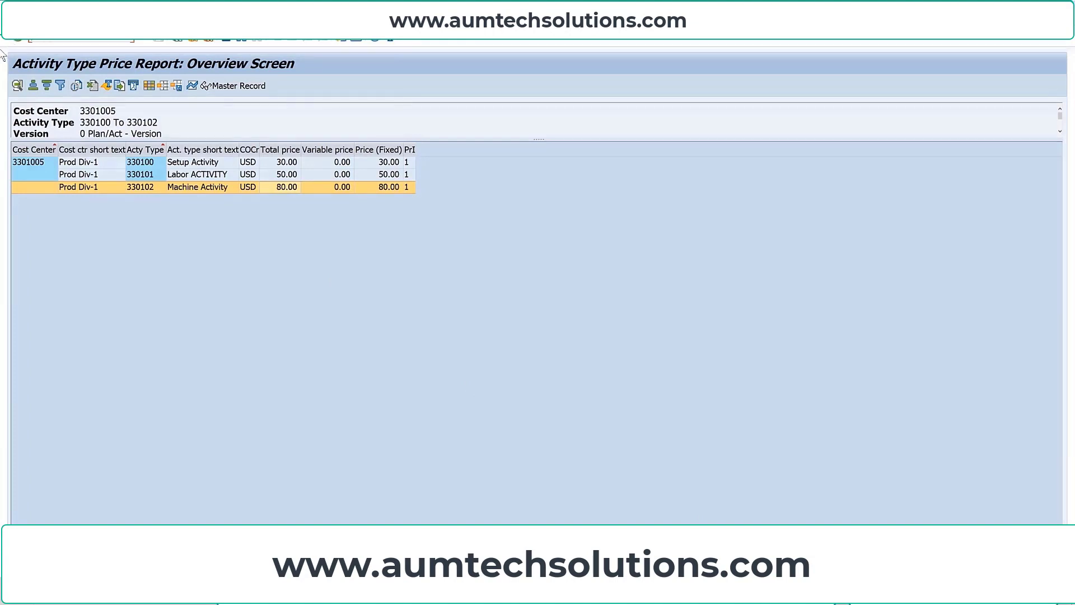
left_click(179, 41)
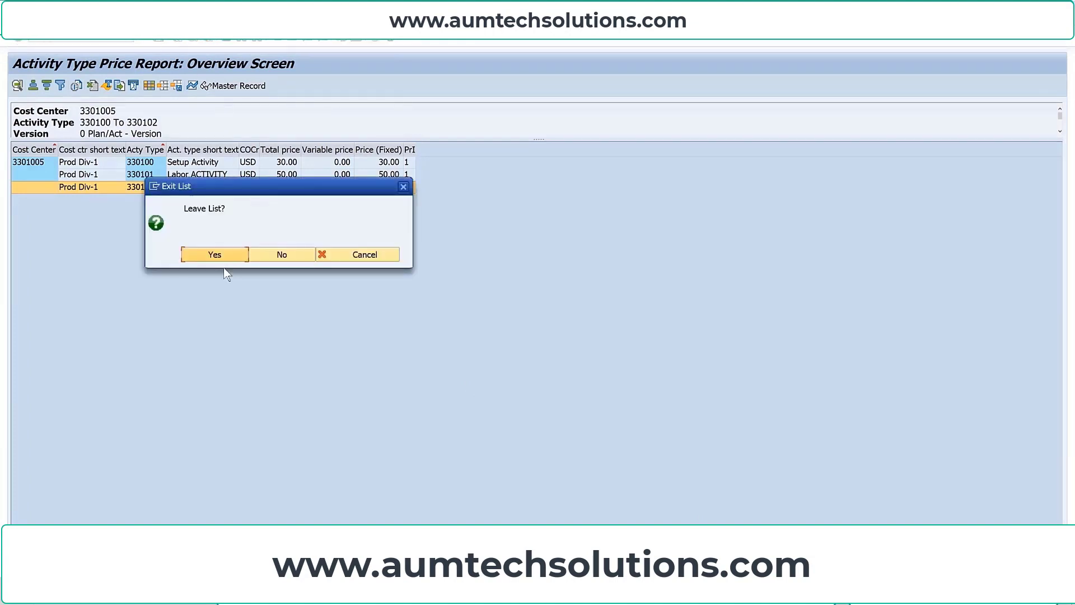
left_click(222, 258)
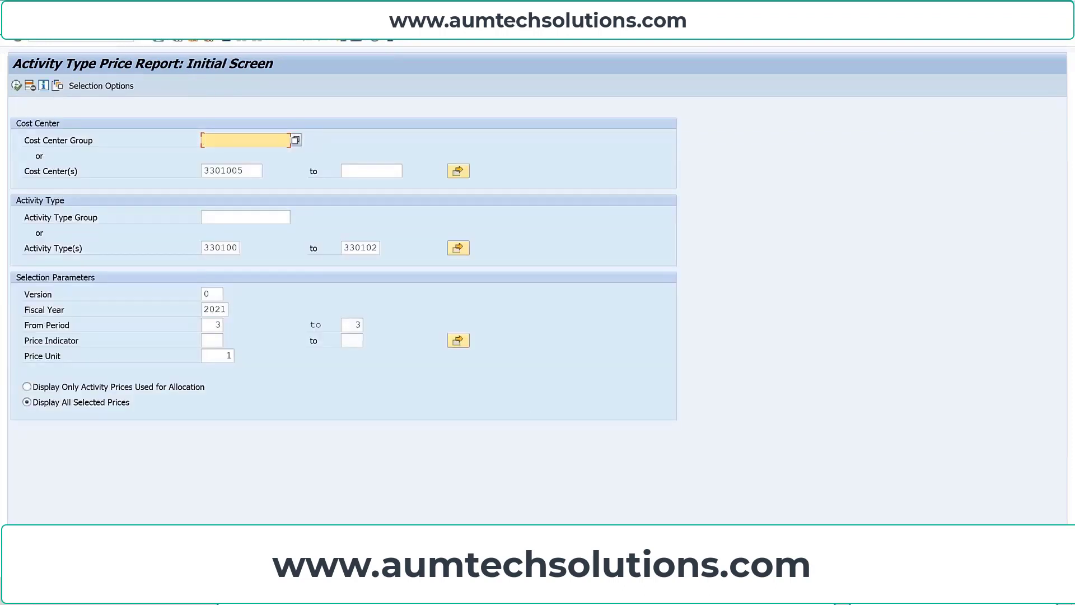
left_click(253, 170)
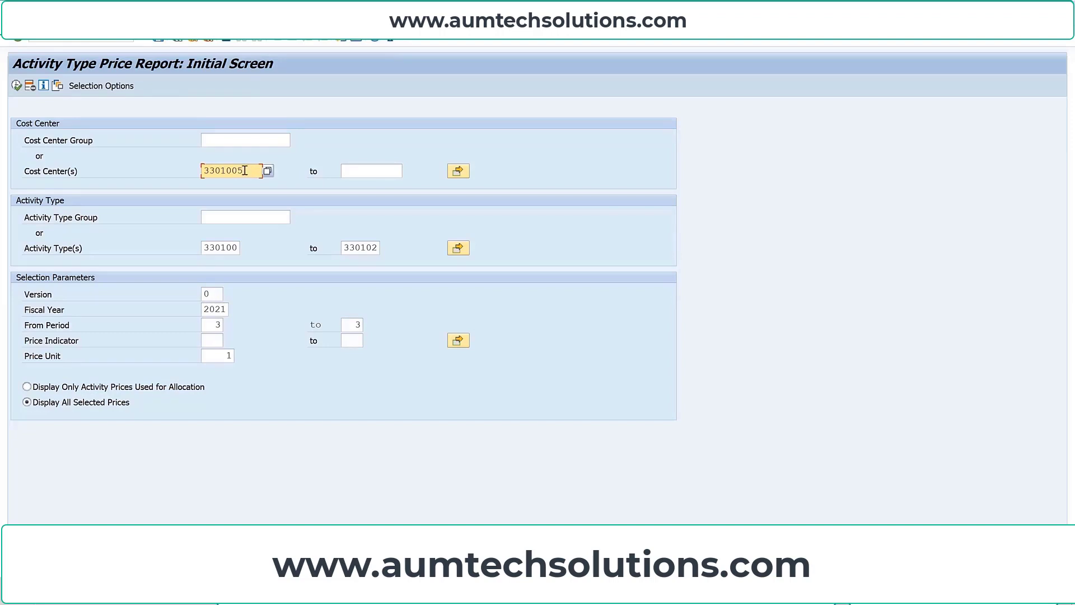
left_click(220, 246)
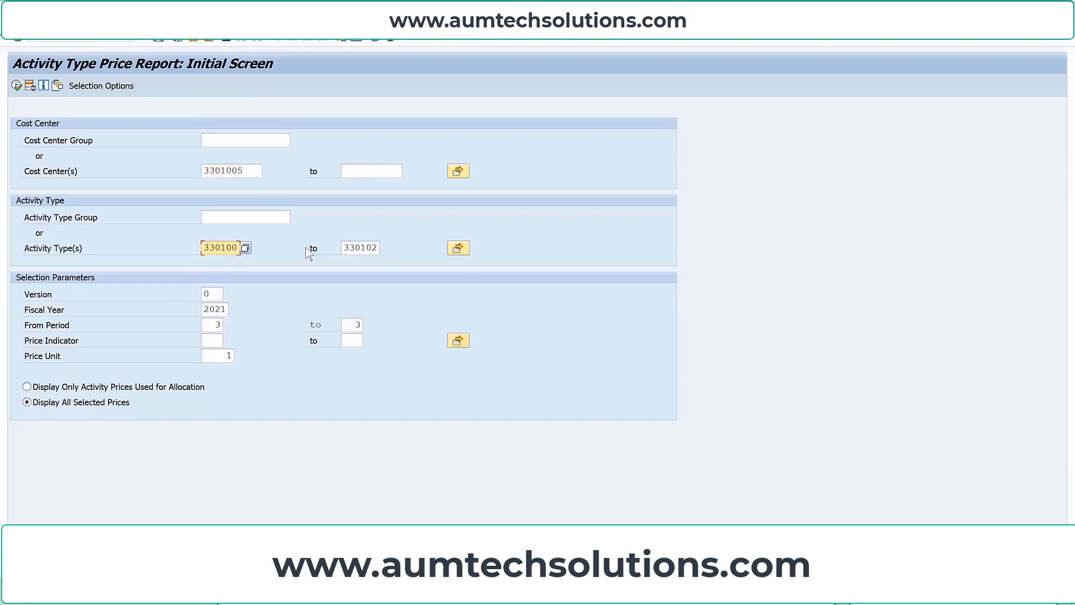
left_click(371, 248)
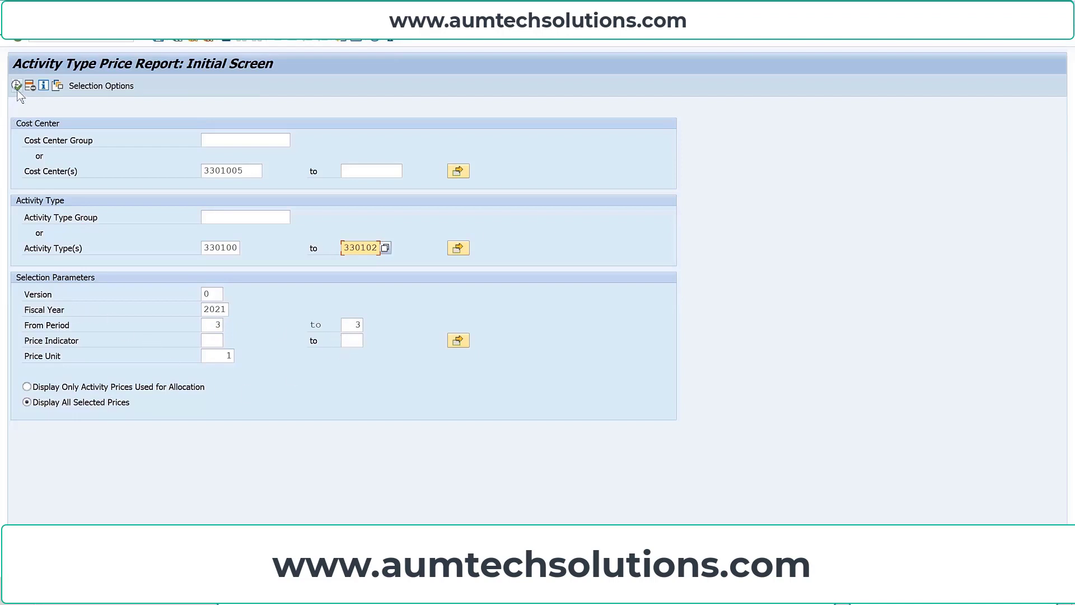
left_click(26, 386)
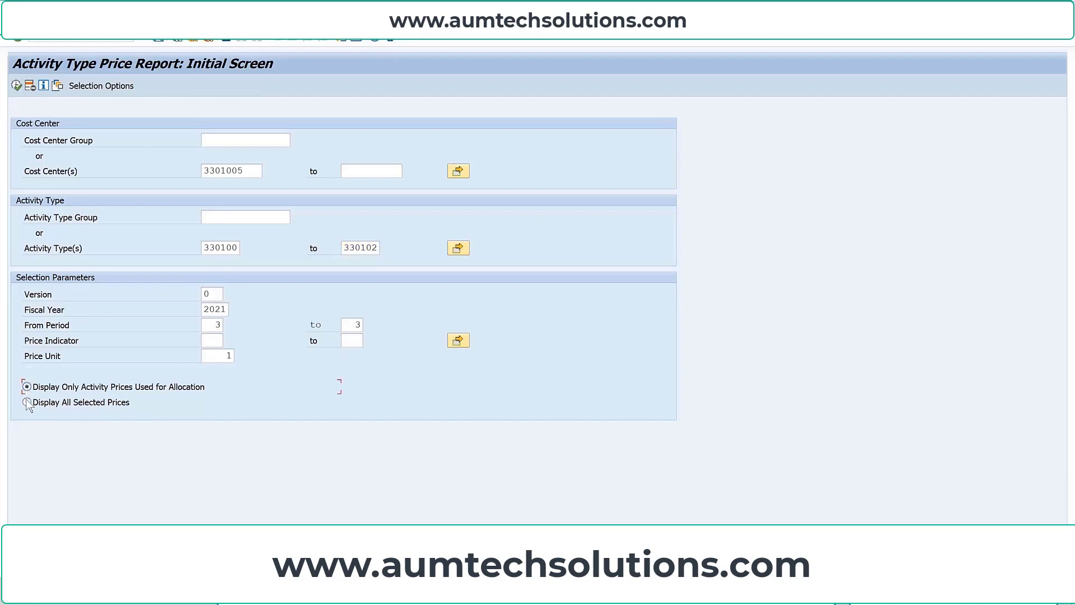
left_click(26, 402)
left_click(15, 86)
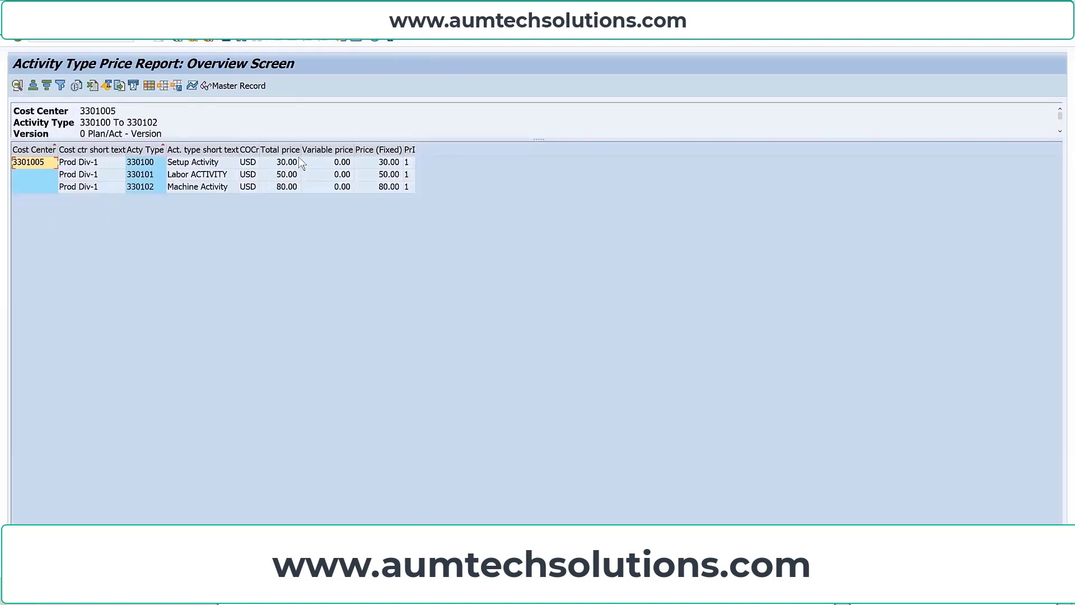
Check the price indicators and total prices of the setup, labor and machine activities against the Excel rates, widening the Total price column.
left_click(411, 163)
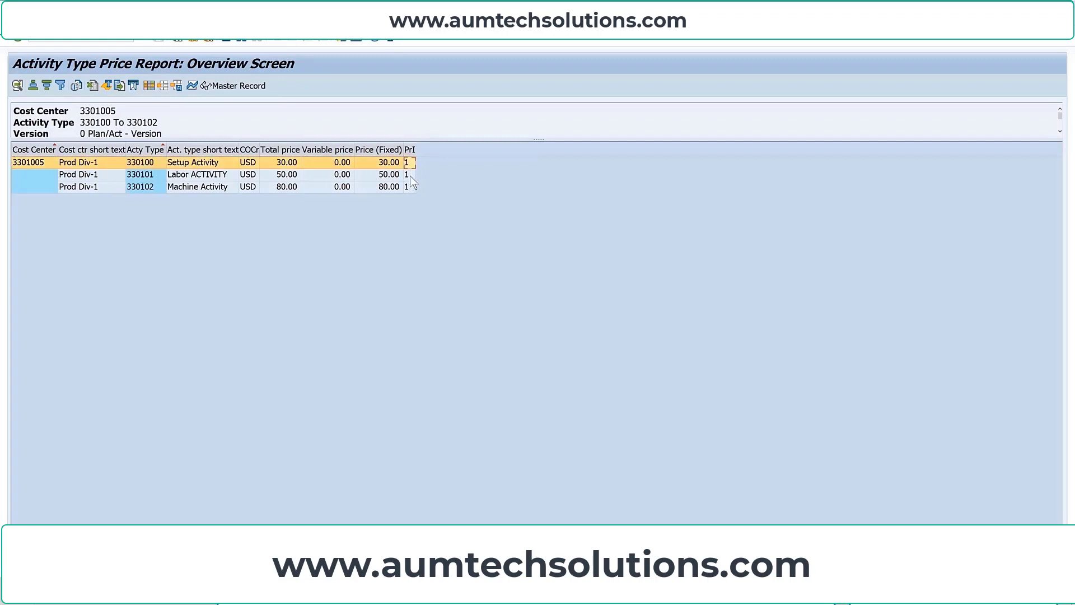
key("Down")
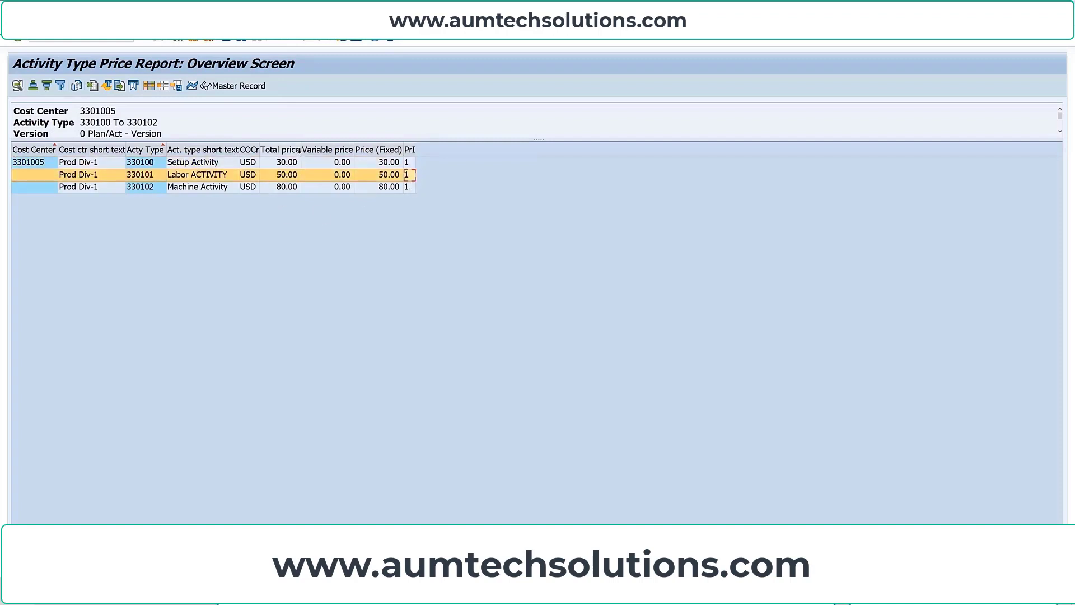
double_click(301, 149)
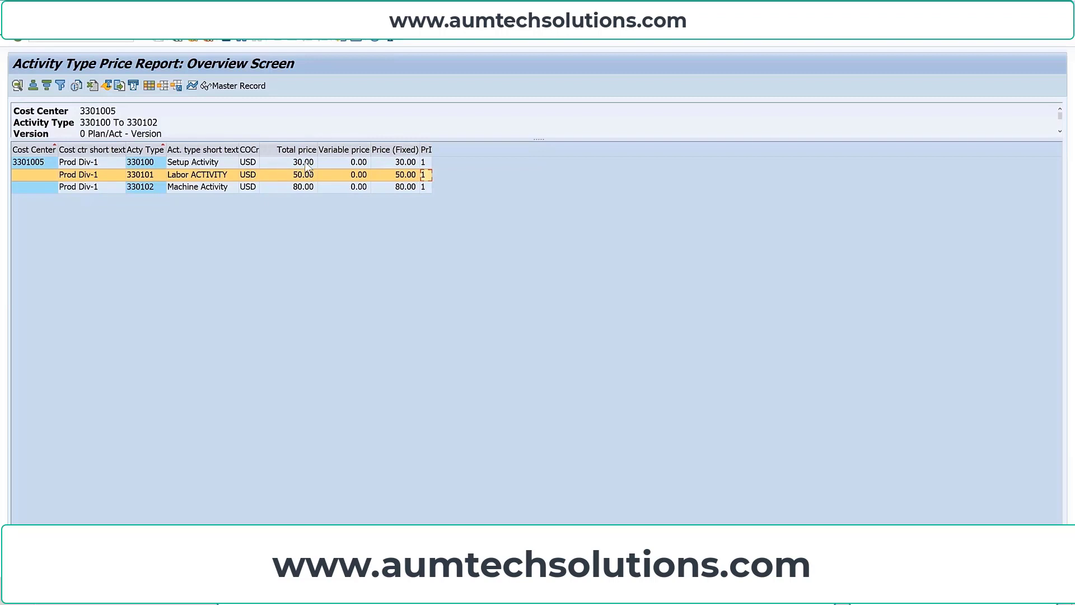
left_click(305, 166)
left_click(302, 176)
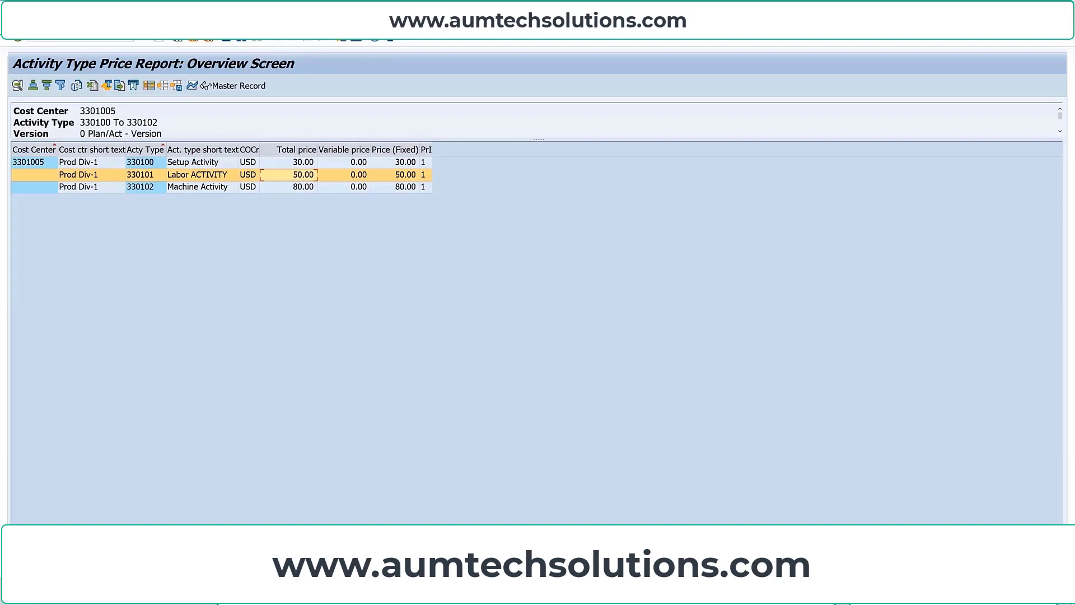
left_click(296, 591)
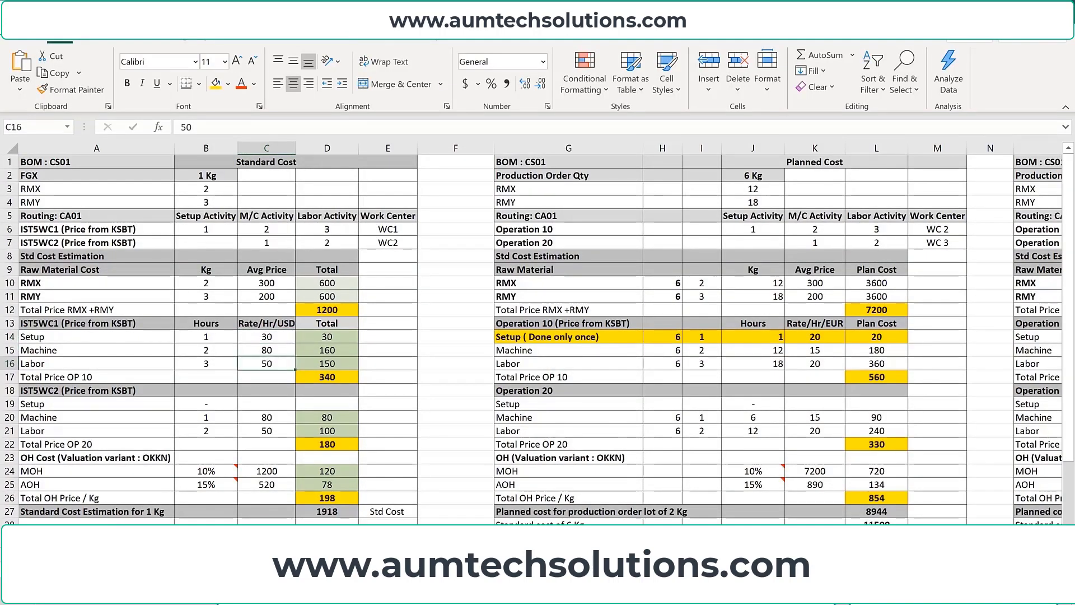
left_click(398, 590)
left_click(543, 526)
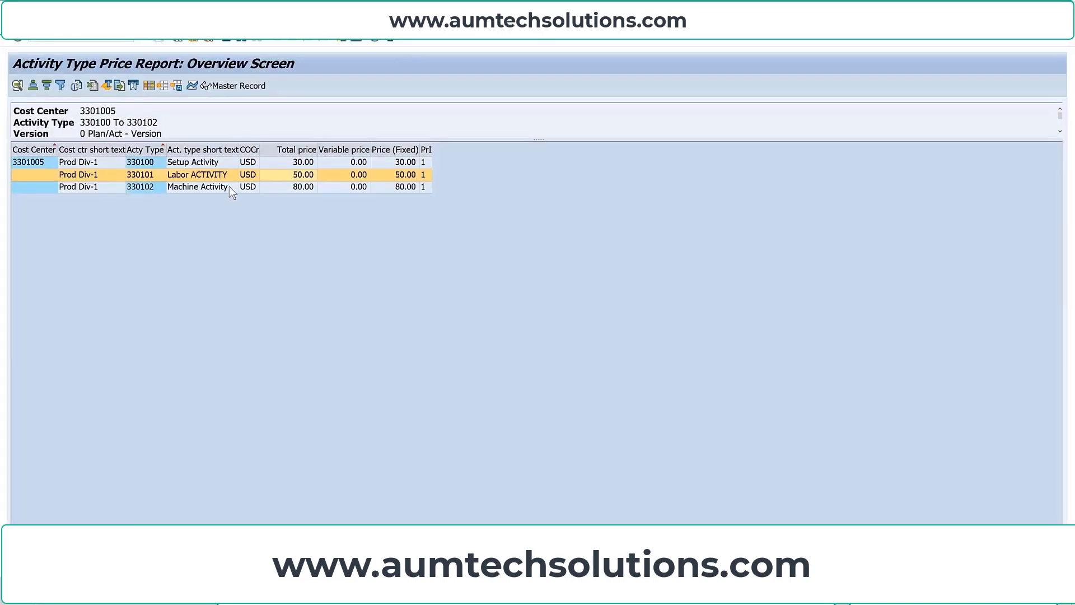
left_click(308, 187)
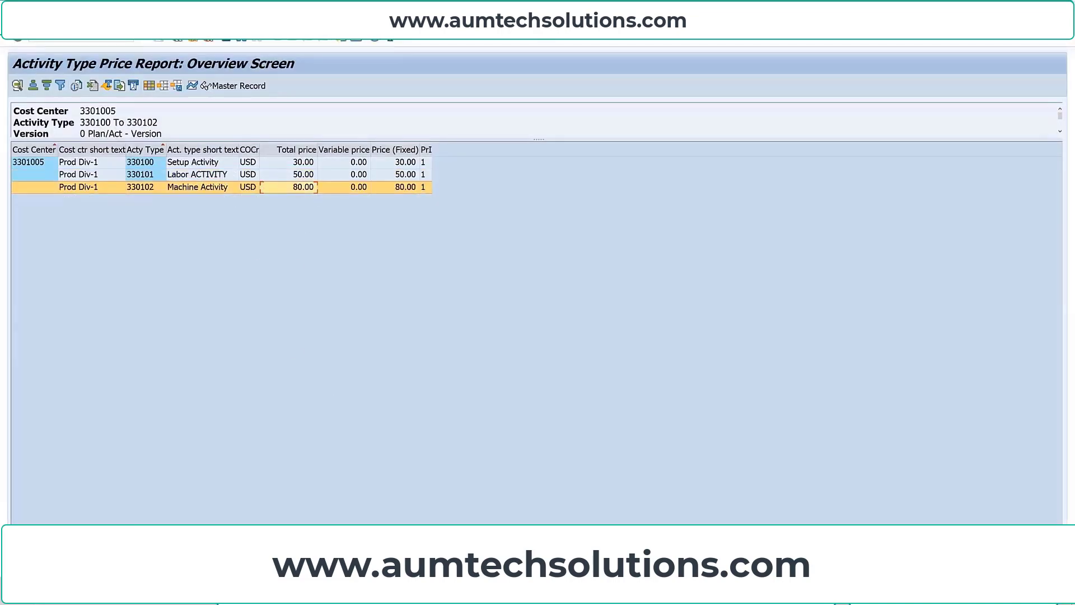
Return to the Excel worksheet and review the machine rate, setup total, Total Price OP 10 and Total Price OP 20.
left_click(369, 591)
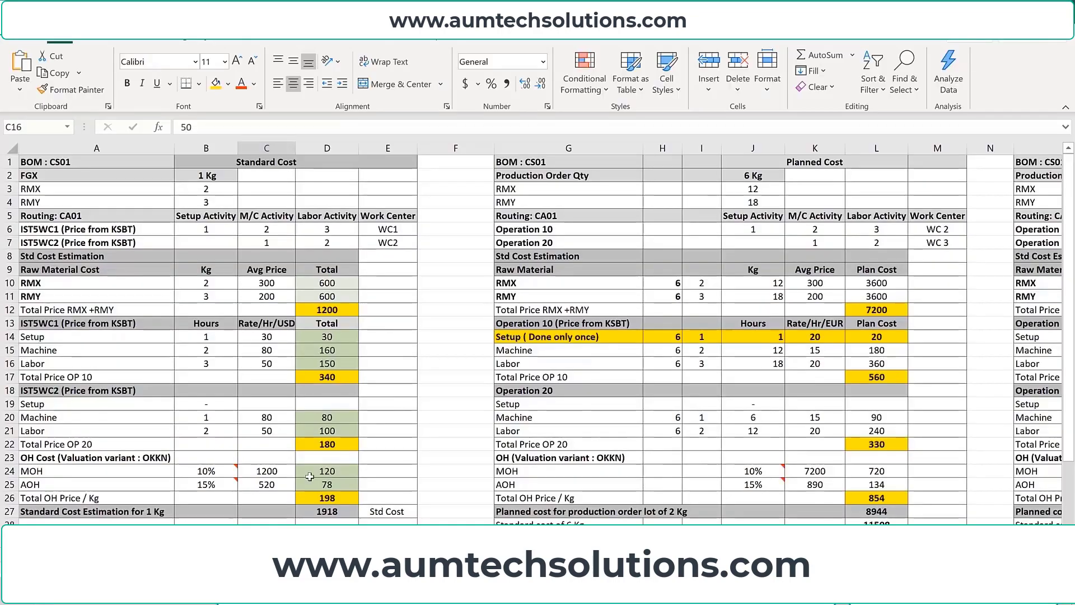
left_click(265, 353)
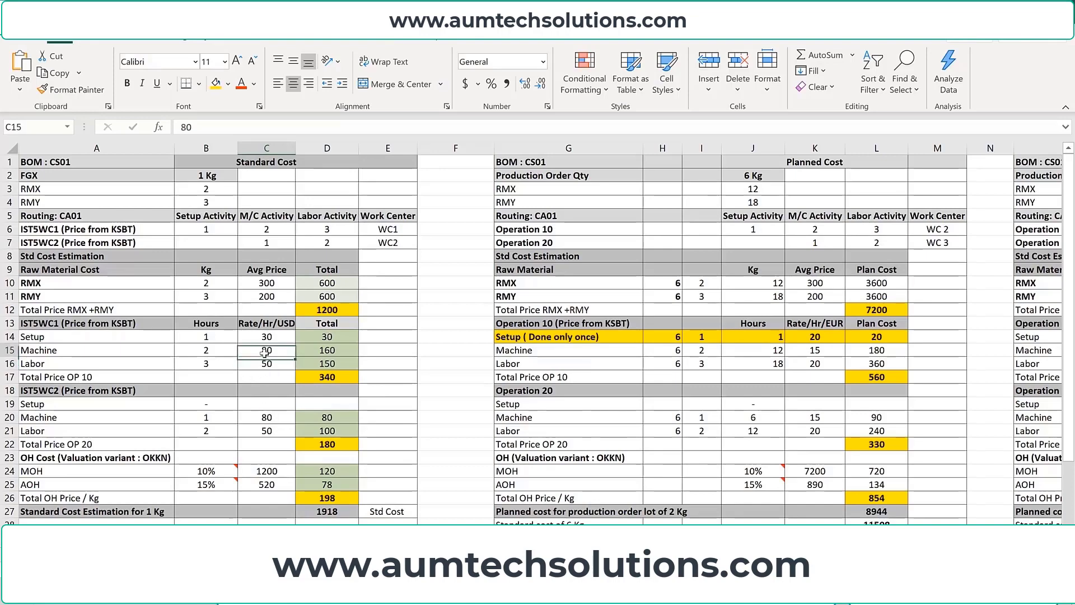
left_click(333, 337)
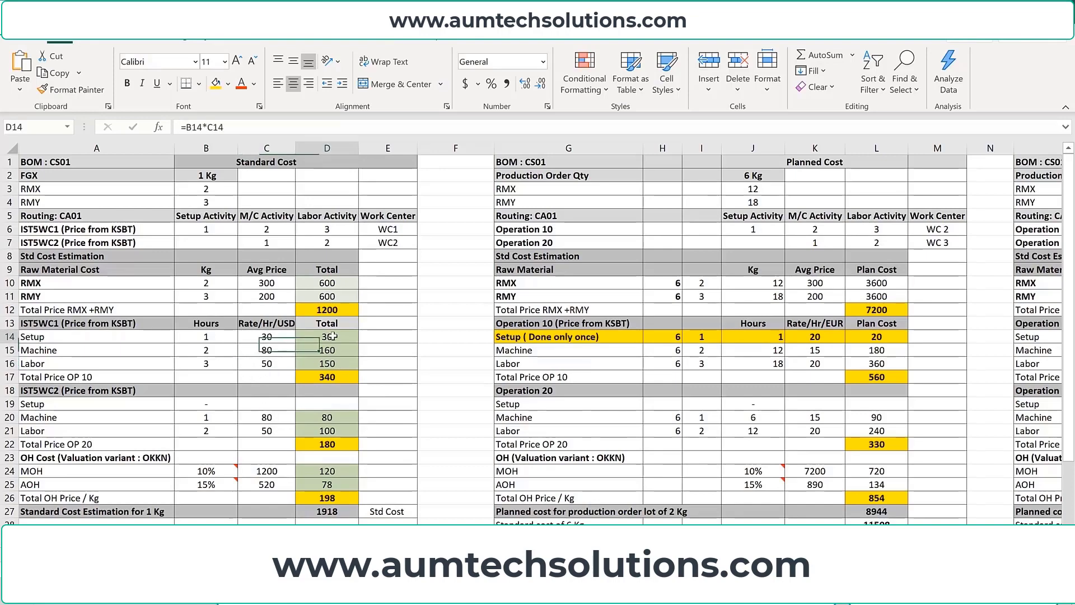
left_click(328, 375)
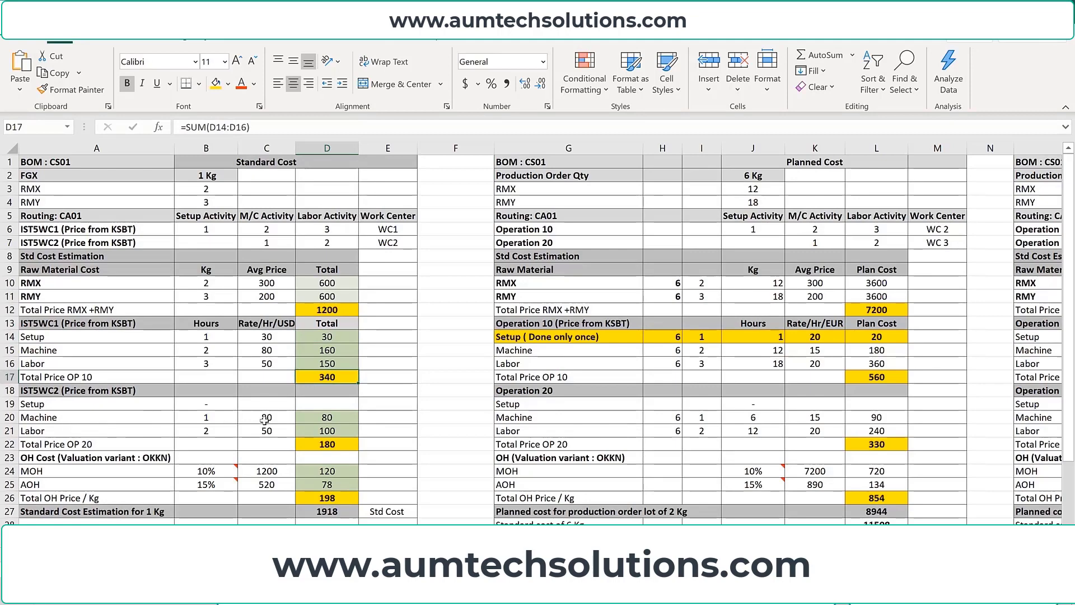
left_click(62, 393)
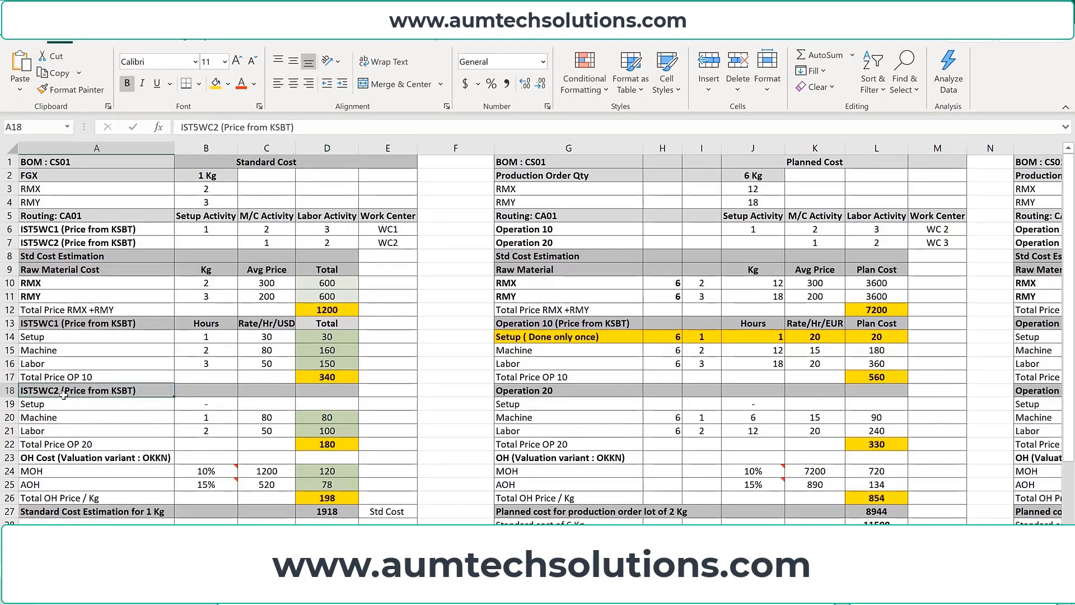
left_click(323, 442)
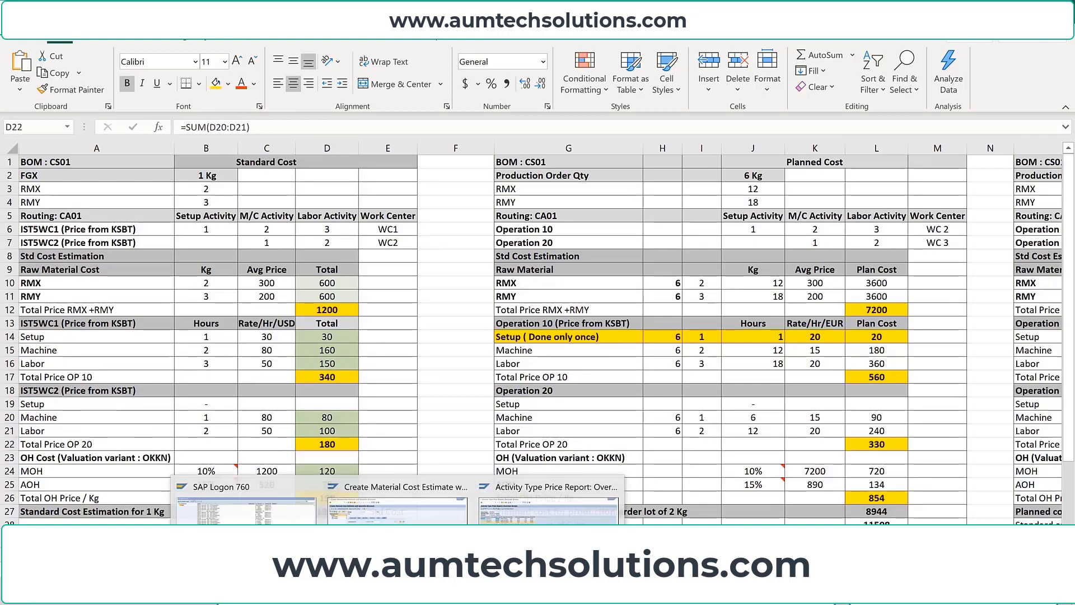
Switch to SAP's IST5FGX cost estimate and add 190 and 150 in Calculator to check the operation 0010 activity costs.
left_click(439, 505)
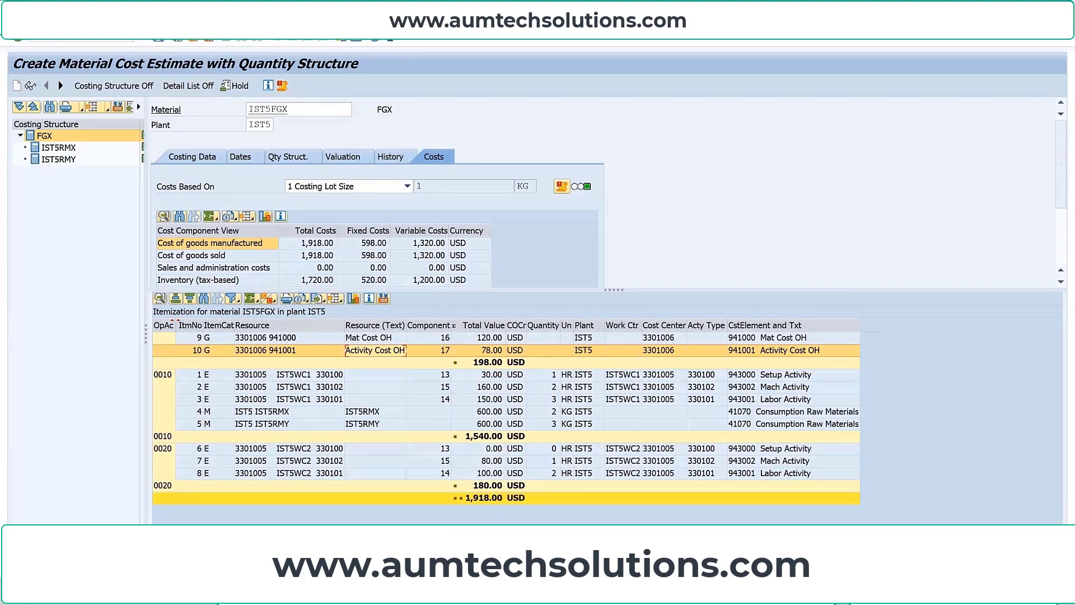
key("alt+Tab")
left_click(887, 208)
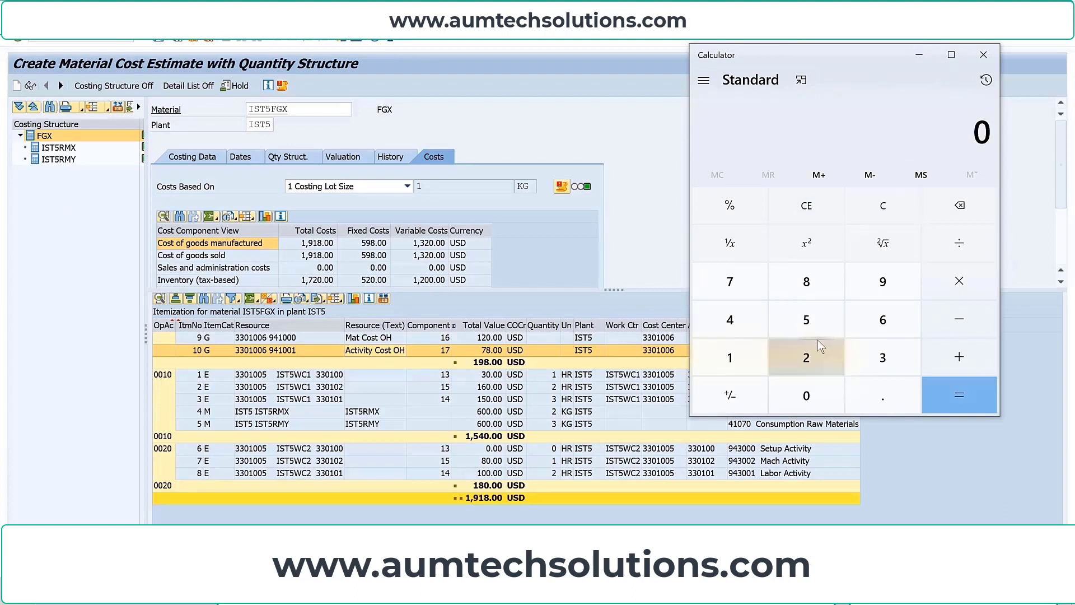
left_click(747, 359)
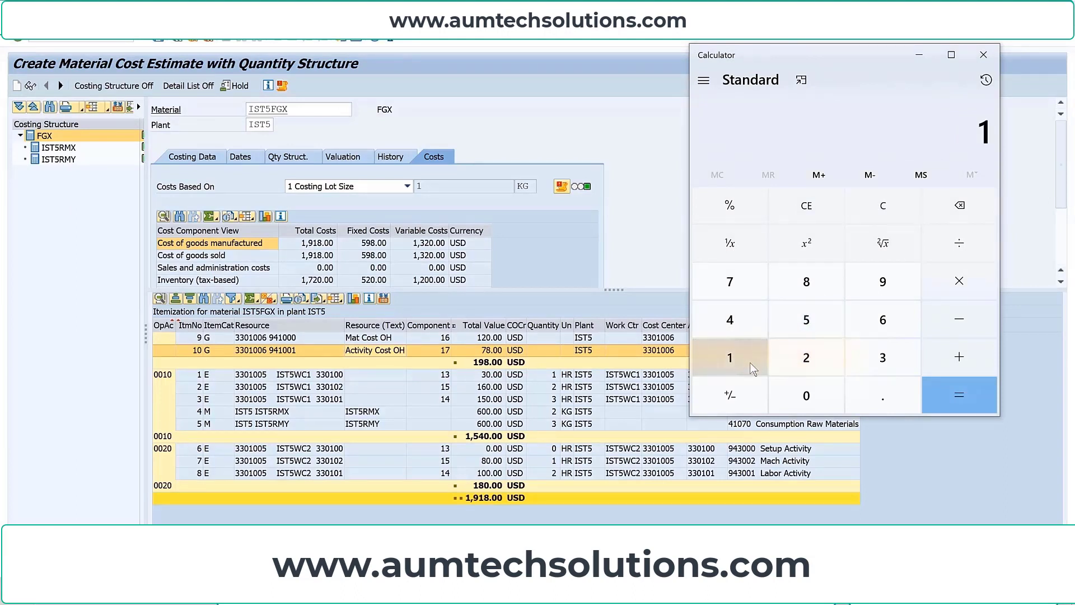
left_click(890, 283)
left_click(815, 392)
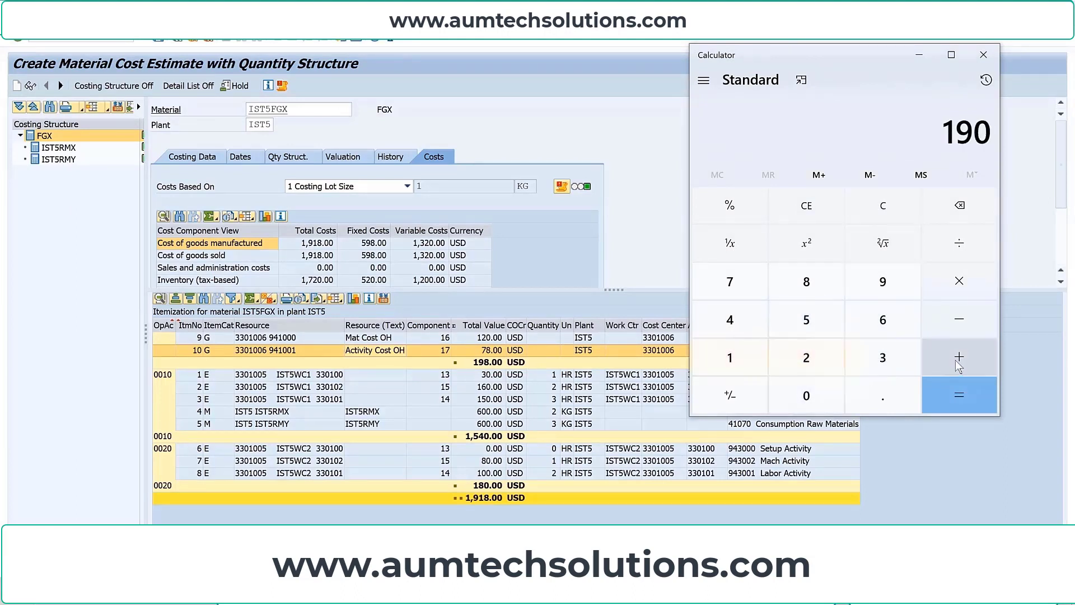
left_click(955, 361)
left_click(752, 347)
left_click(816, 317)
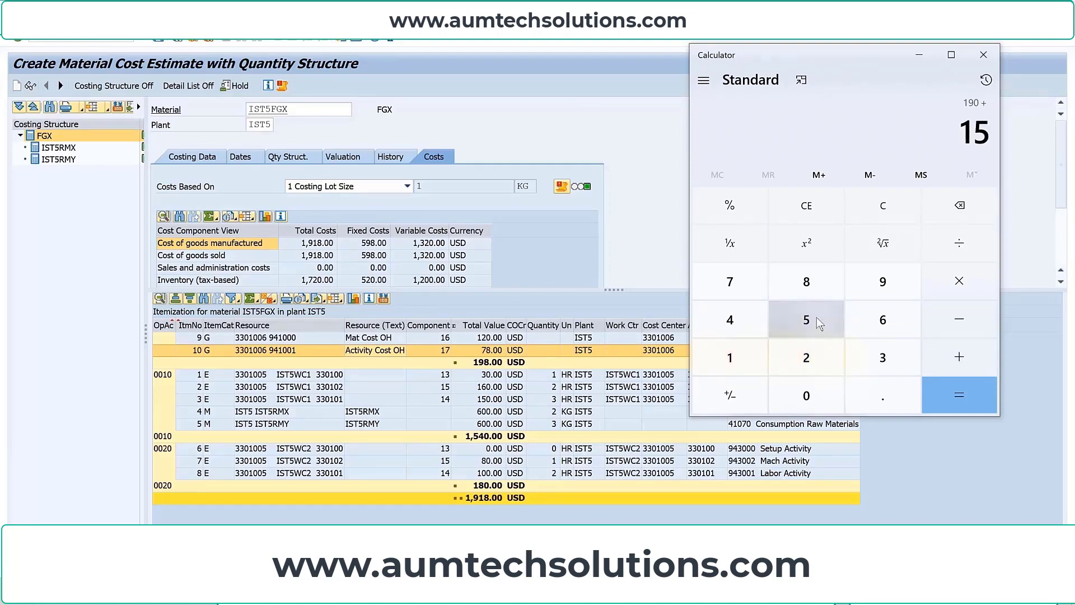
left_click(806, 395)
left_click(959, 395)
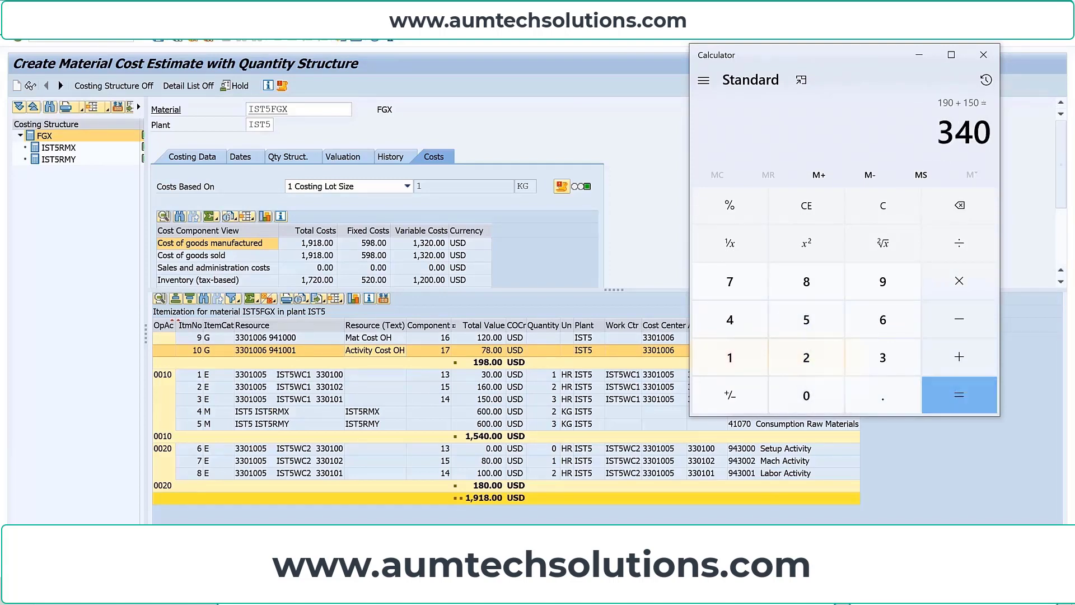
Compare the Excel totals for operation 10, operation 20 and raw materials RMX + RMY with SAP's itemized costs for IST5FGX.
key("alt+Tab")
left_click(327, 376)
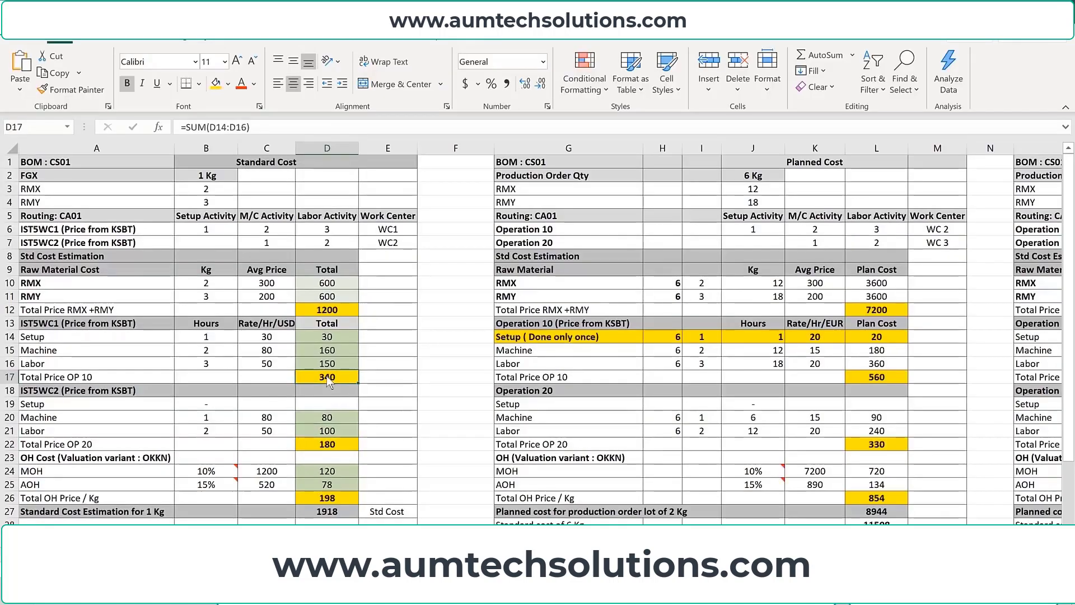
key("alt+Tab")
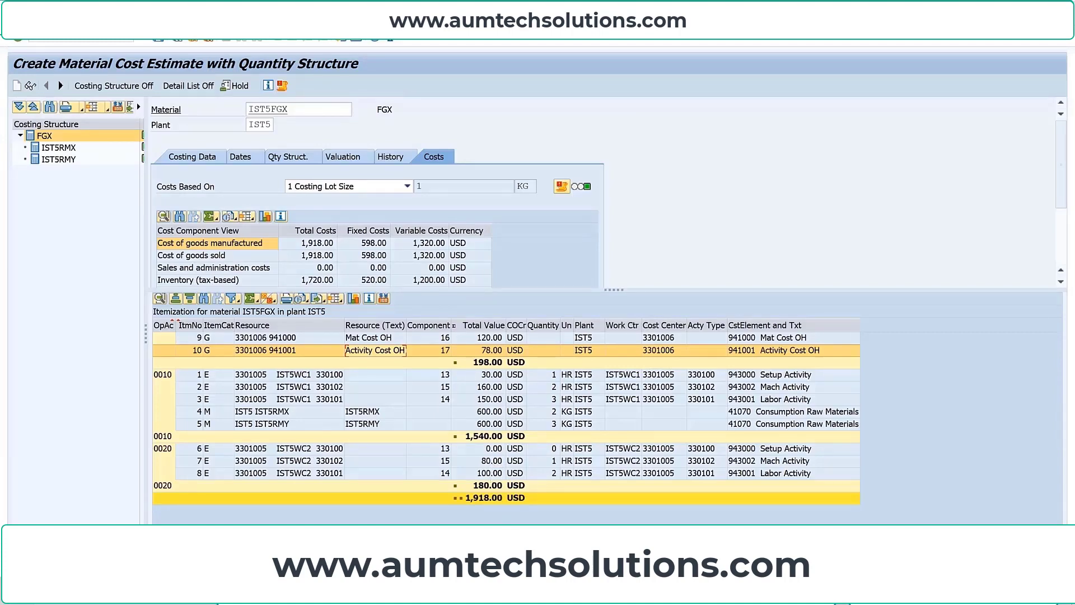
key("alt+Tab")
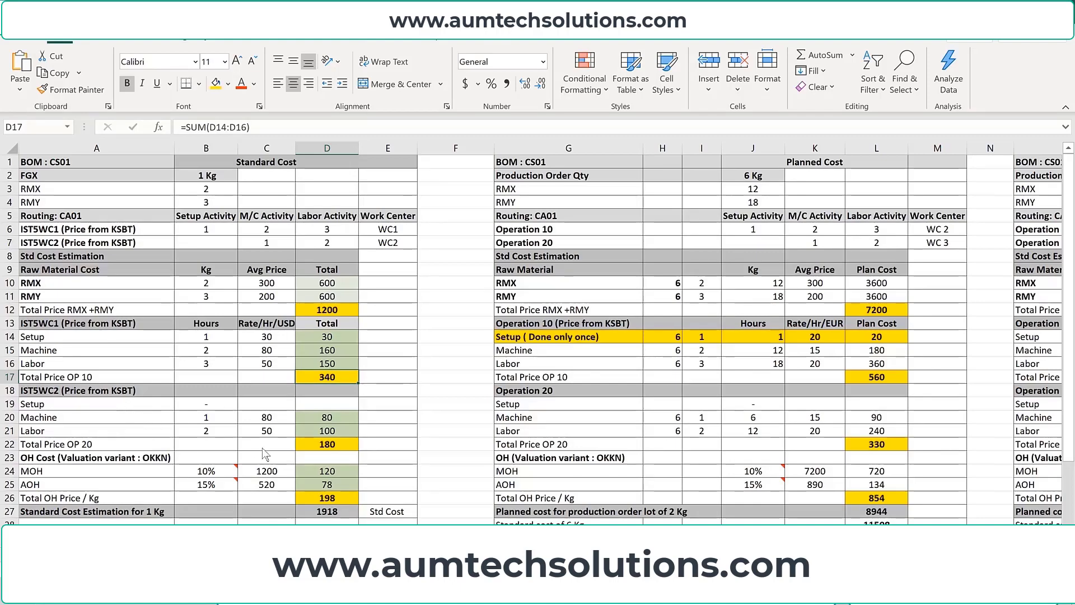
left_click(325, 441)
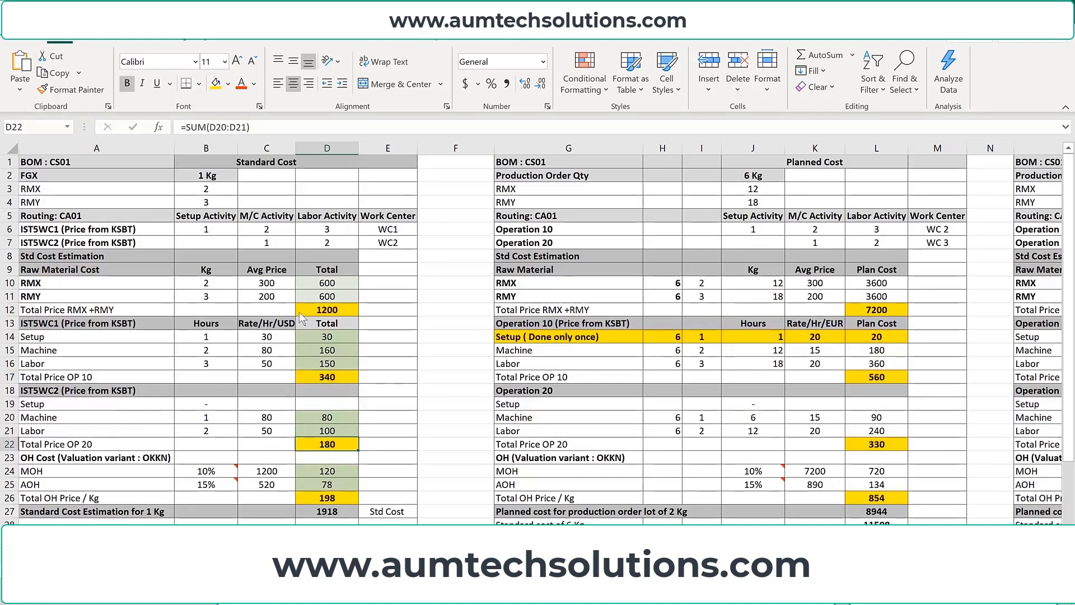
left_click(333, 312)
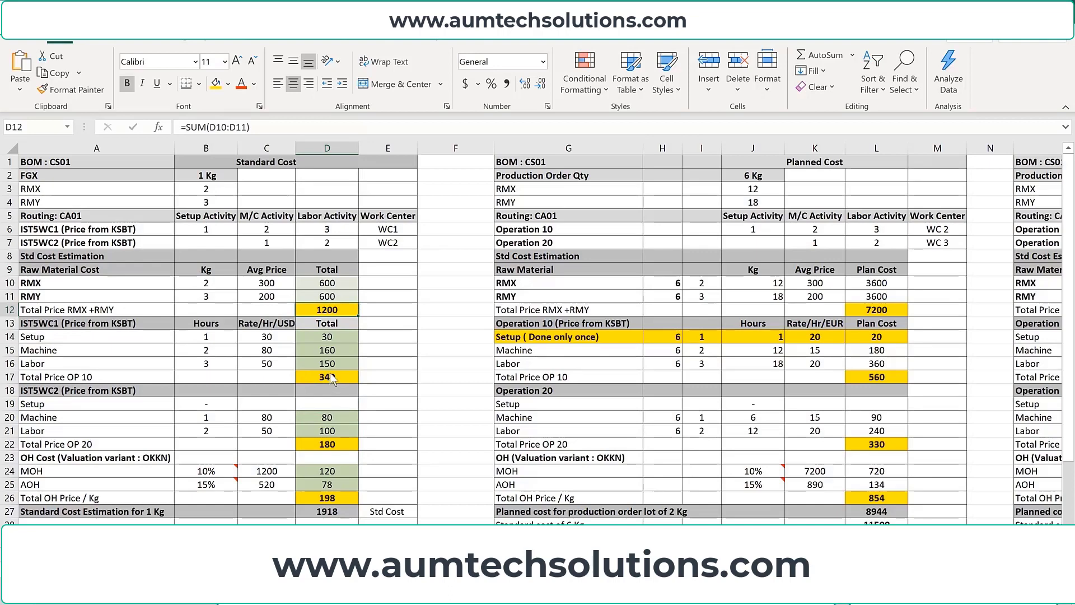
left_click(336, 381)
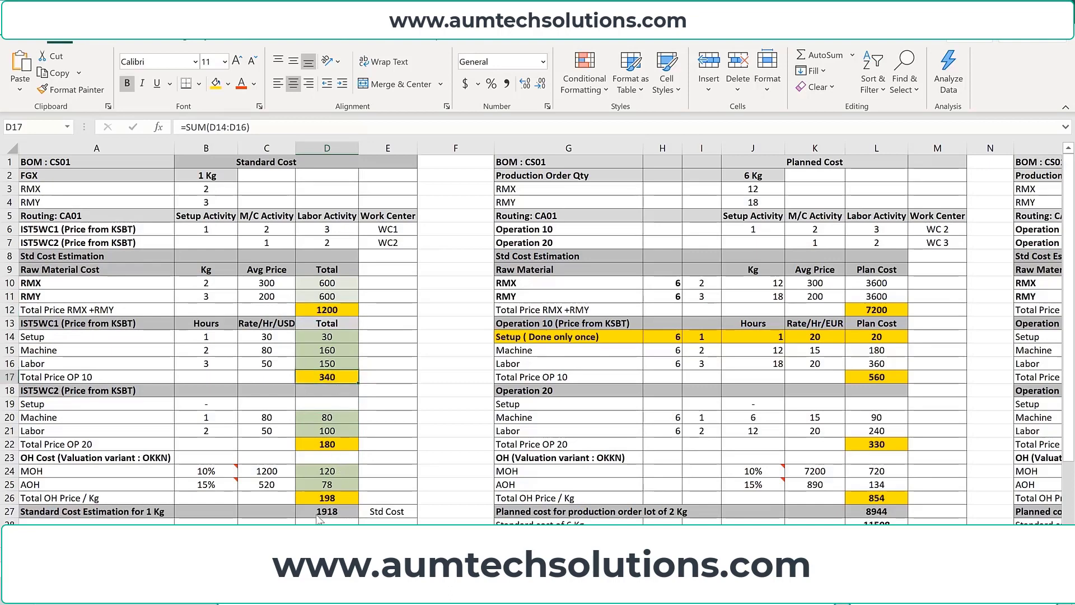
In the Excel OH Cost section, review the valuation variant heading and the MOH and AOH overhead percentages.
left_click(144, 459)
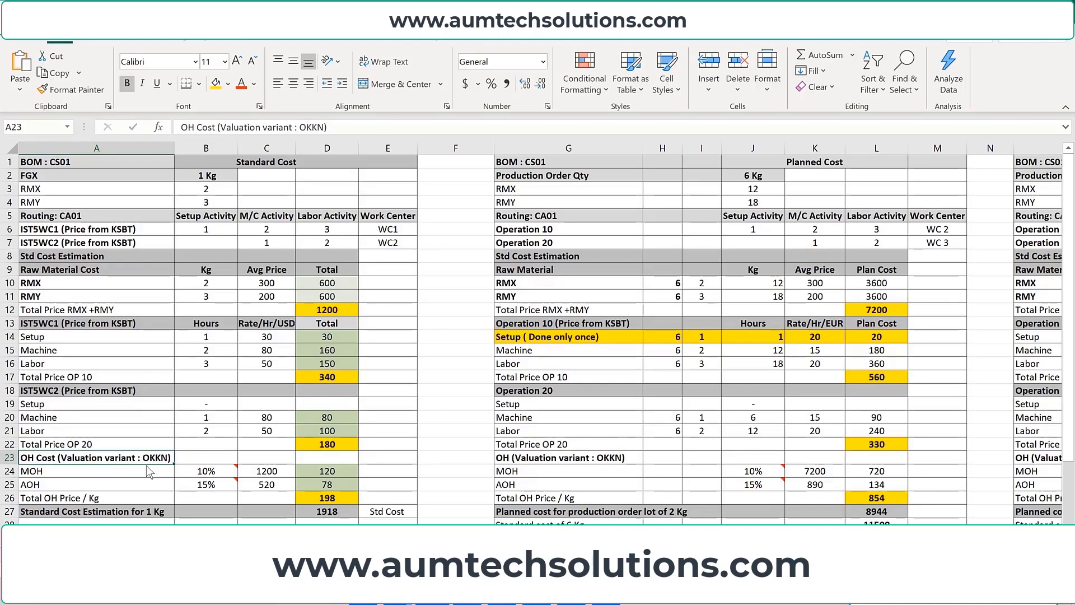
mouse_move(209, 476)
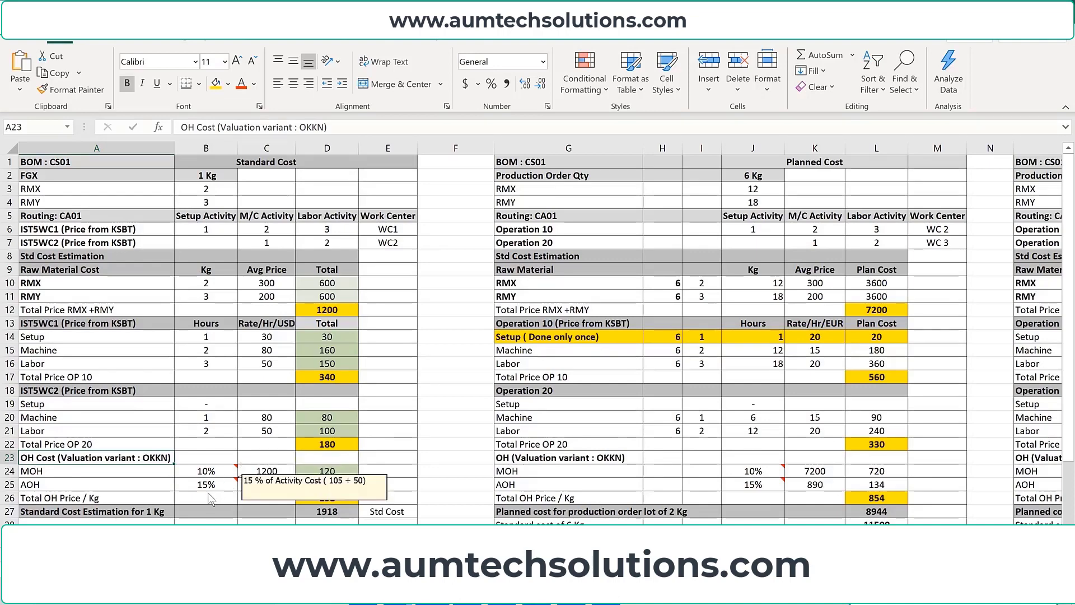
left_click(220, 472)
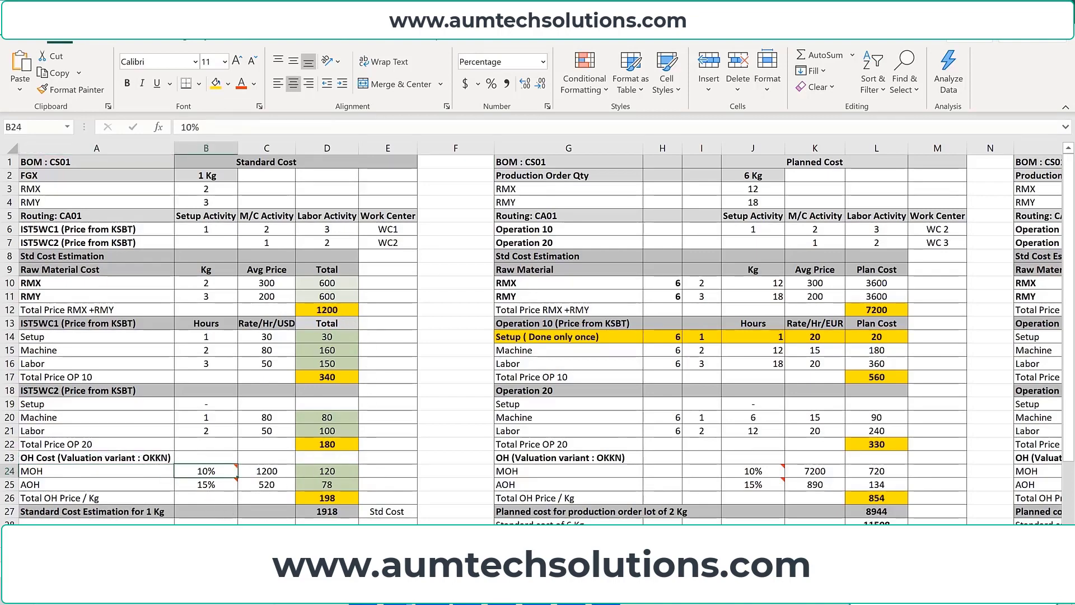
left_click(96, 489)
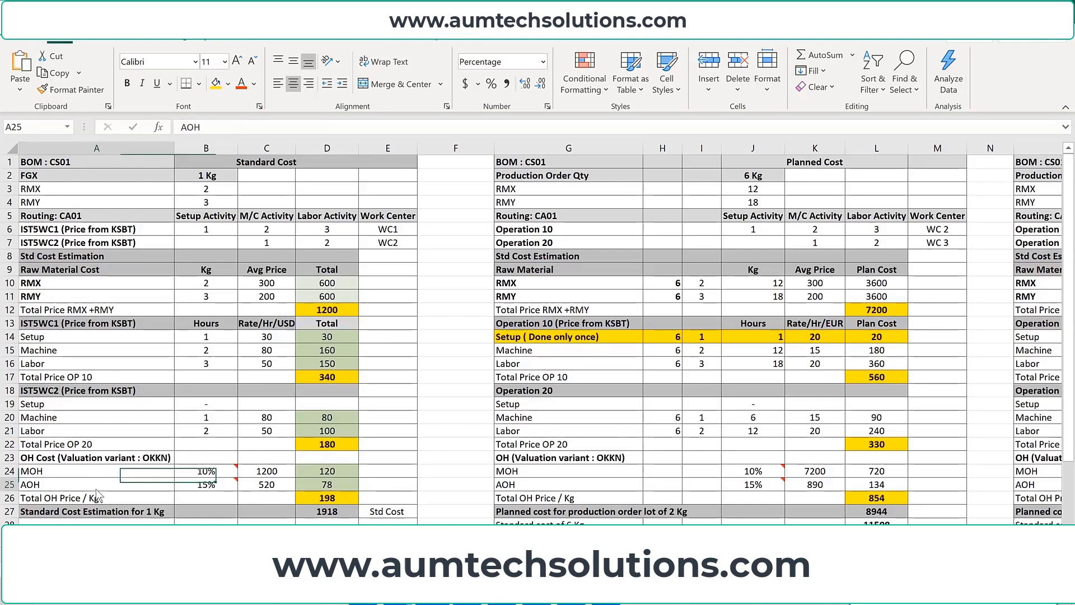
left_click(221, 488)
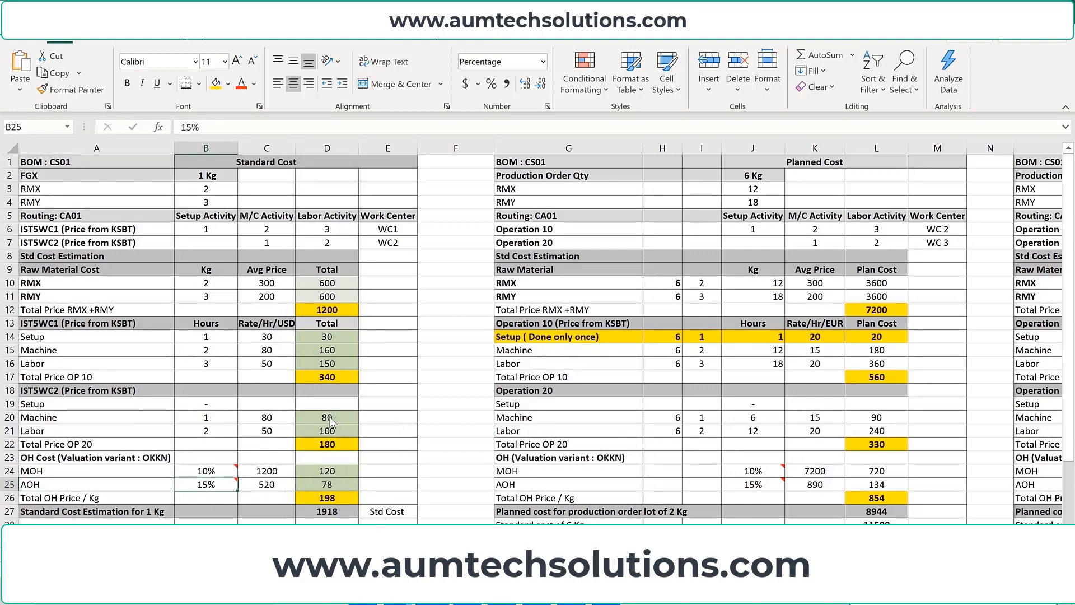
Trace the AOH calculation in Excel from the two operation totals through its base and amount to Total OH Price / Kg.
left_click(344, 377)
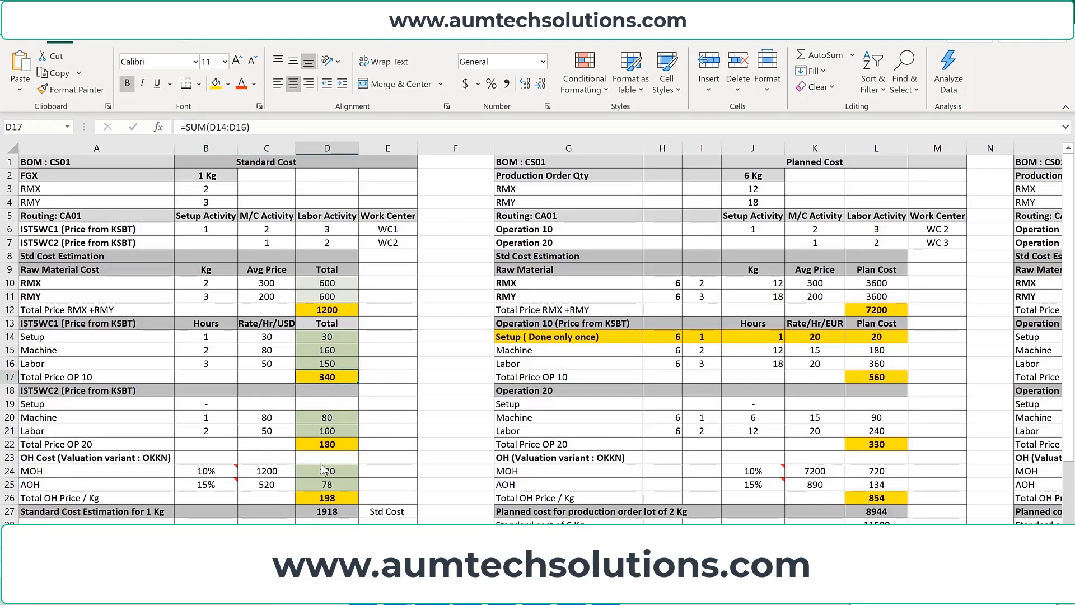
left_click(328, 447)
left_click(274, 487)
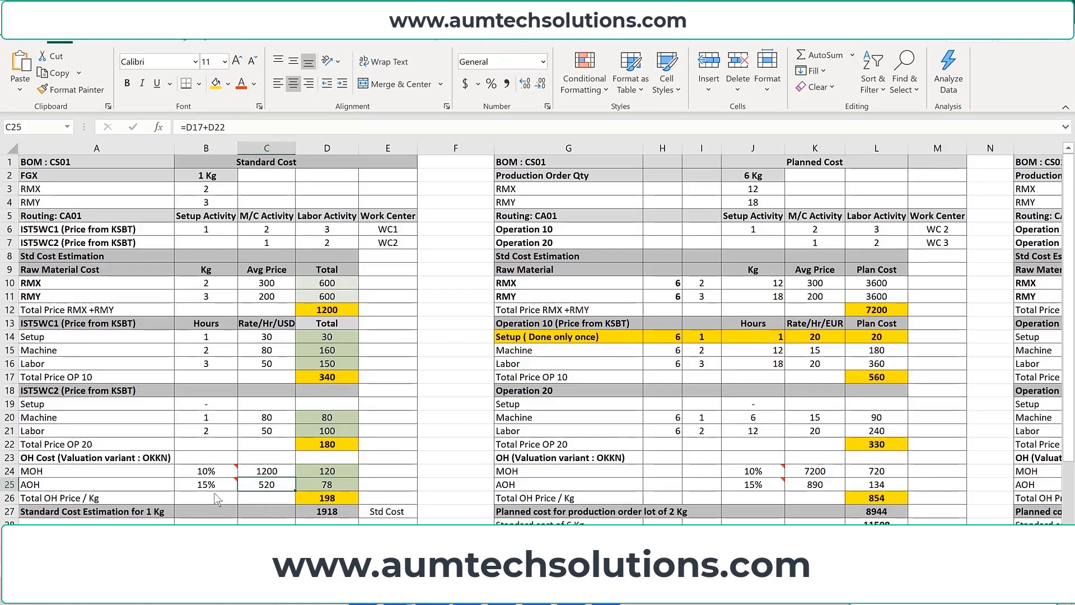
left_click(339, 485)
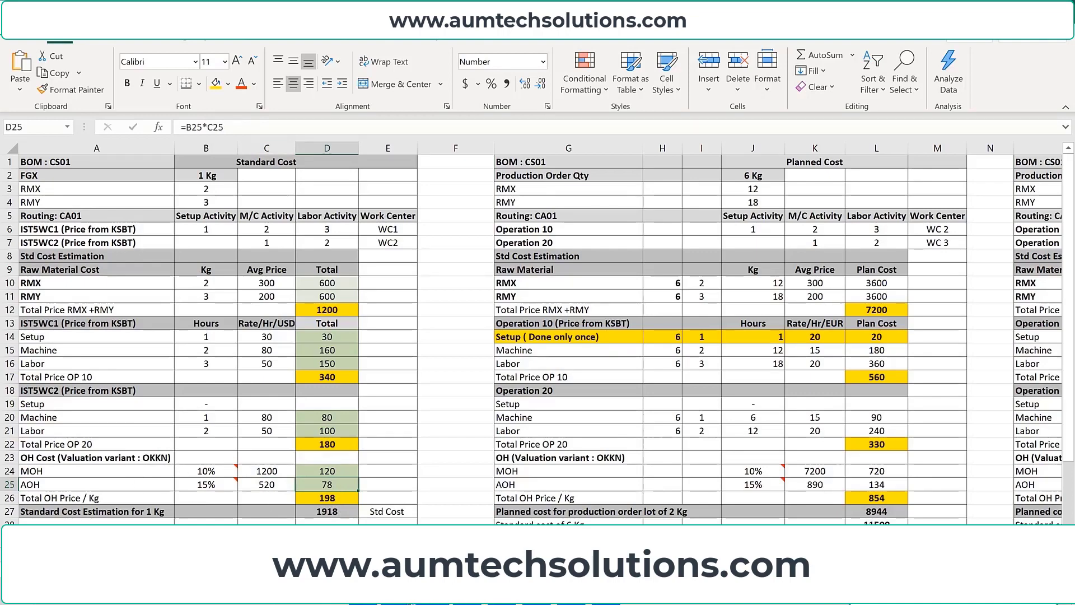
left_click(327, 500)
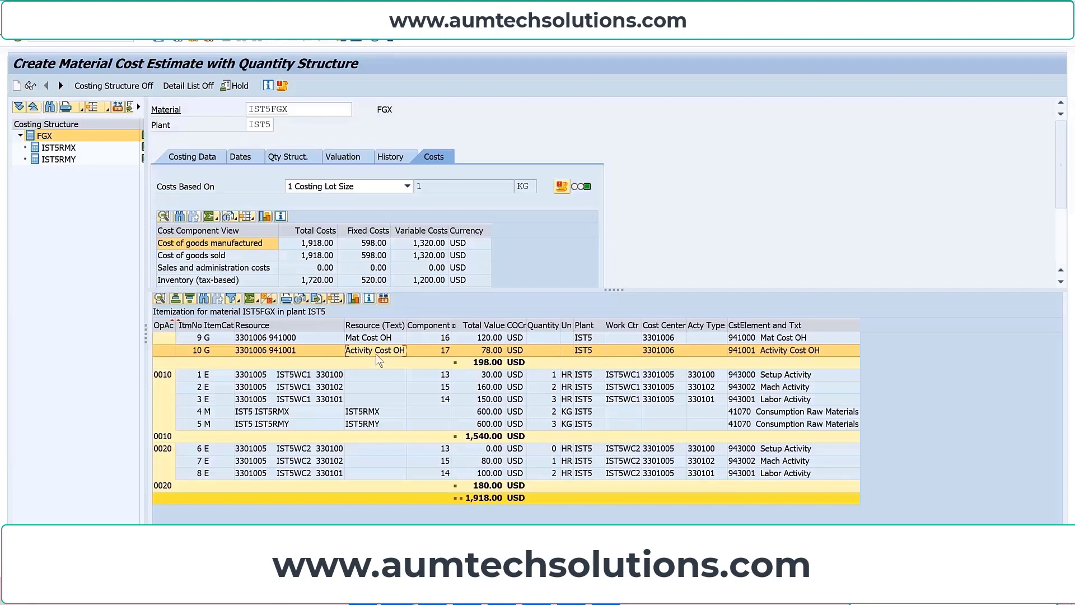
Compare SAP's Mat Cost OH and Activity Cost OH values with the MOH and AOH totals in Excel.
left_click(486, 338)
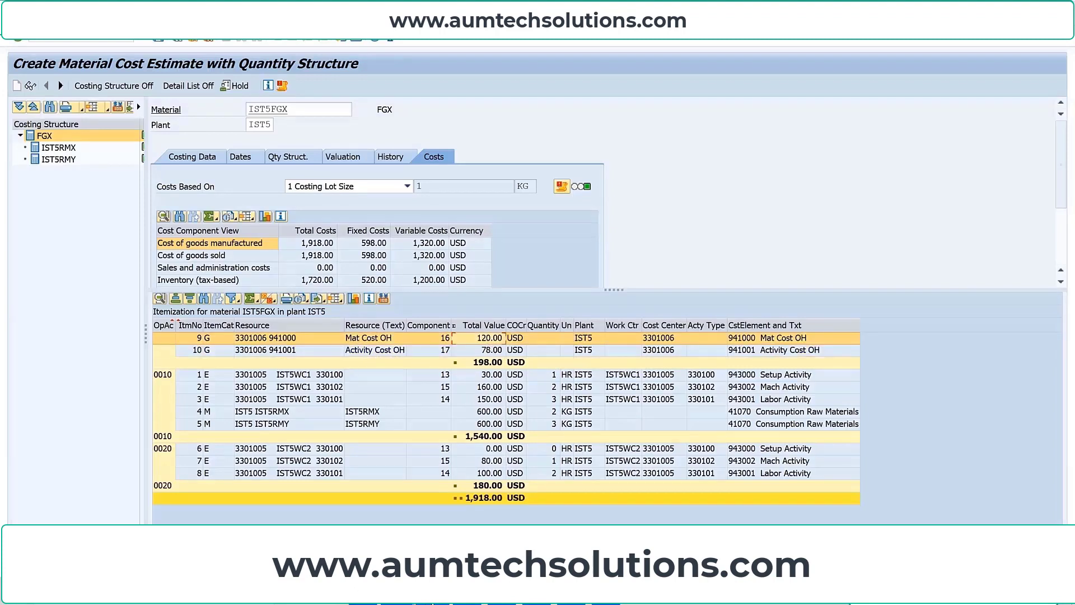
key("alt+Tab")
left_click(336, 475)
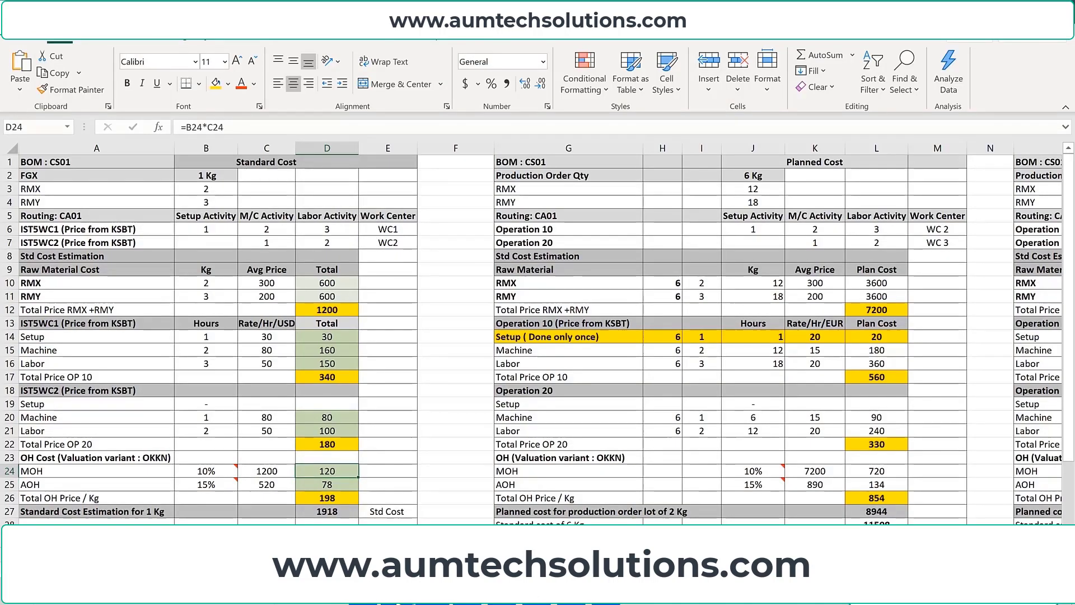
left_click(336, 546)
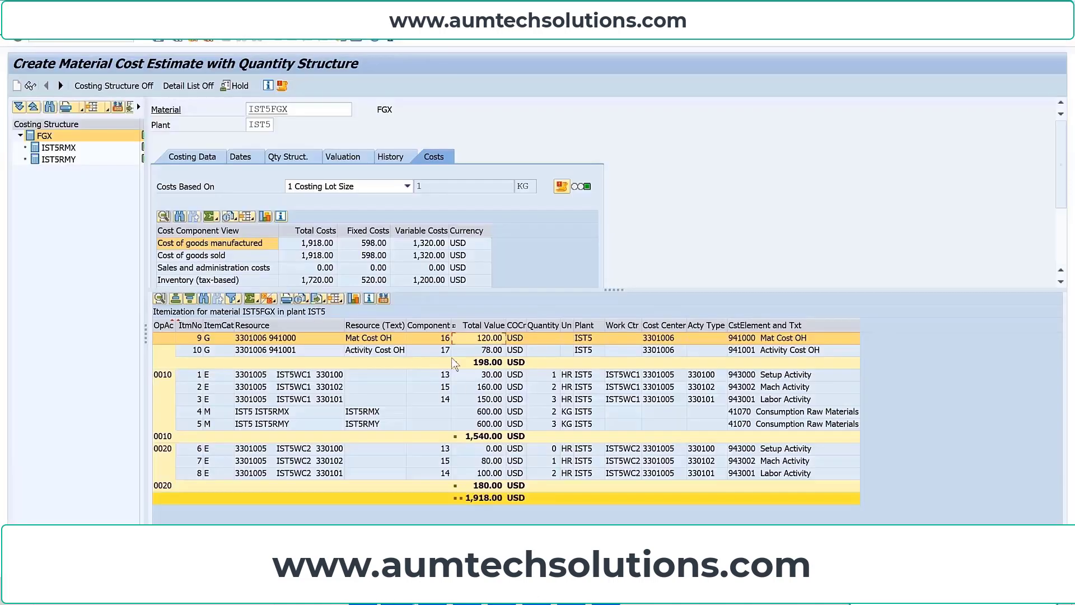
key("Down")
key("alt+Tab")
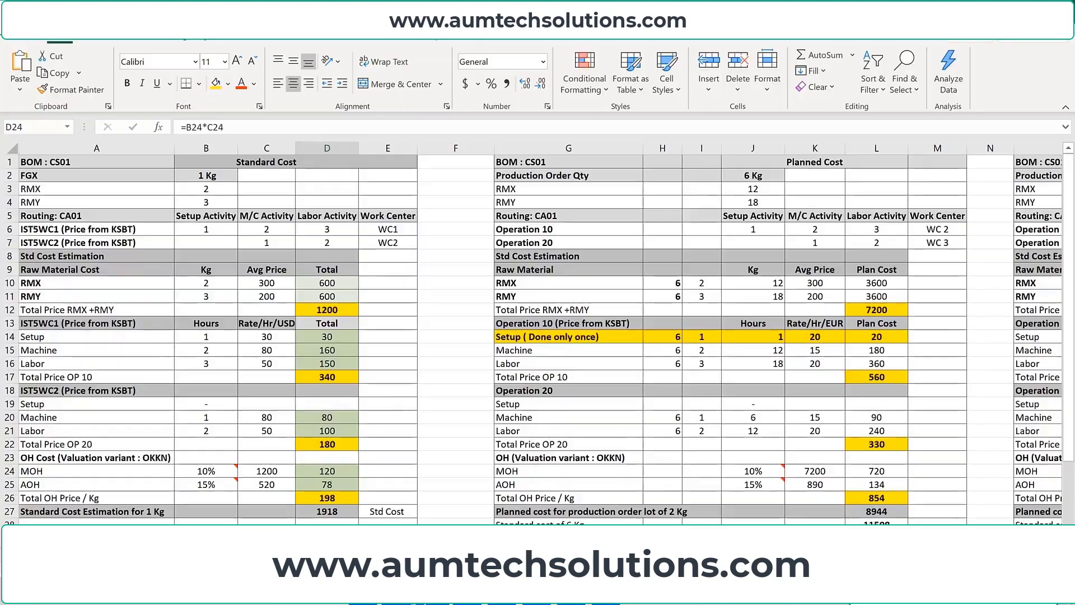
left_click(328, 487)
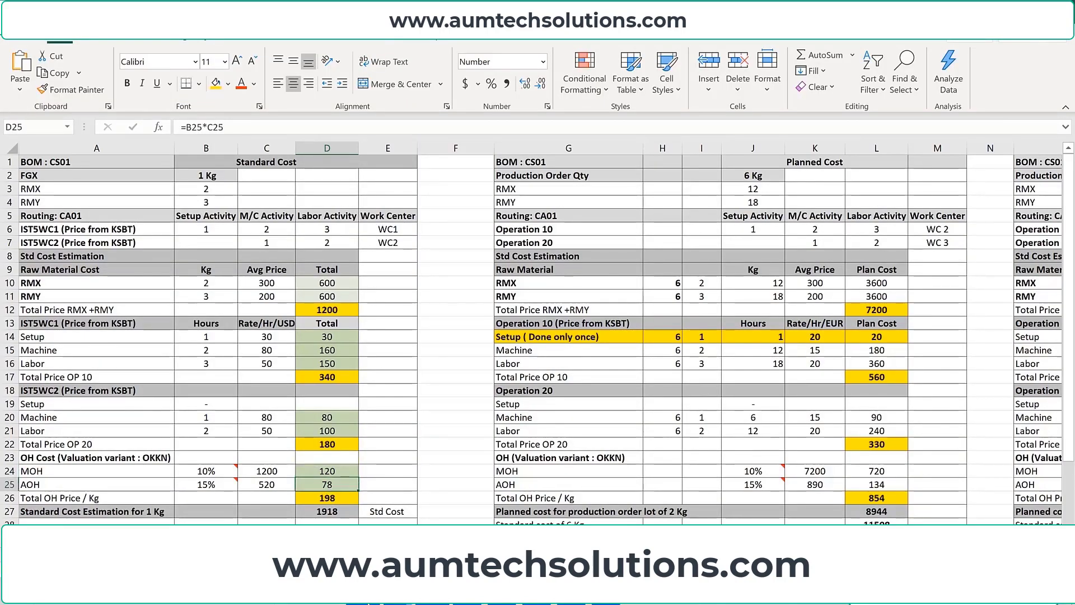
Compare the grand total of SAP's itemization with Excel's Standard Cost Estimation for 1 Kg.
left_click(500, 504)
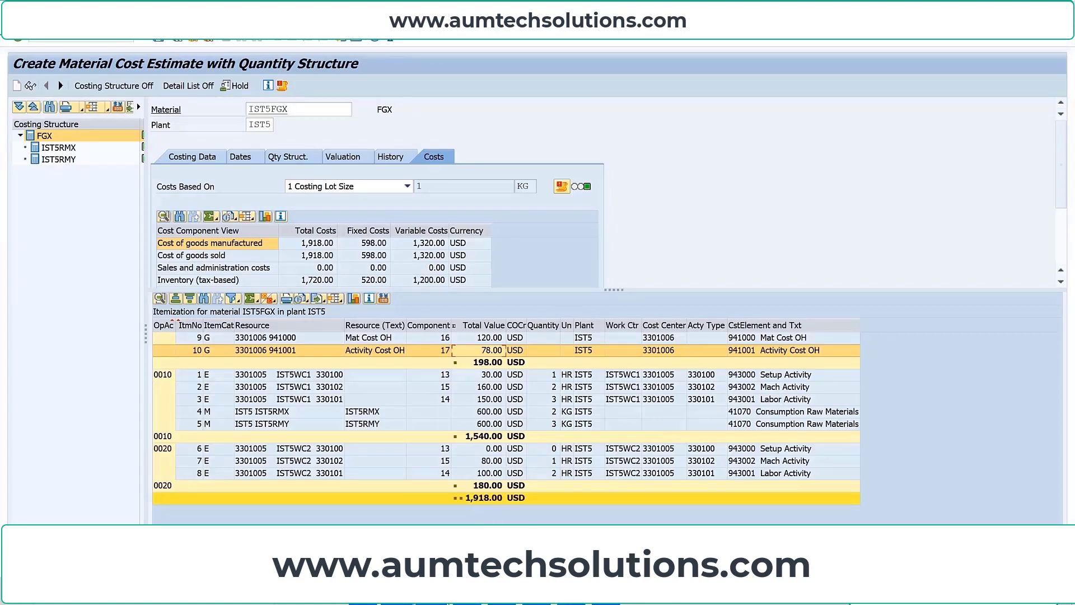
key("alt+Tab")
left_click(332, 514)
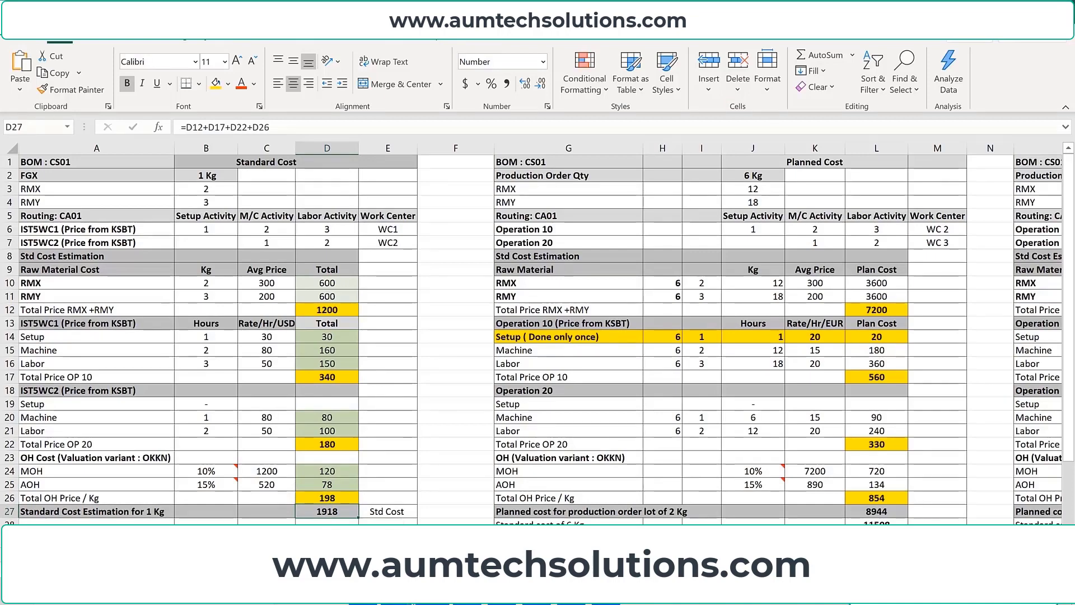
Switch to the PowerPoint slide of business user steps and review the CK11N cost estimate and CK24 mark and release entries.
mouse_move(406, 601)
left_click(402, 535)
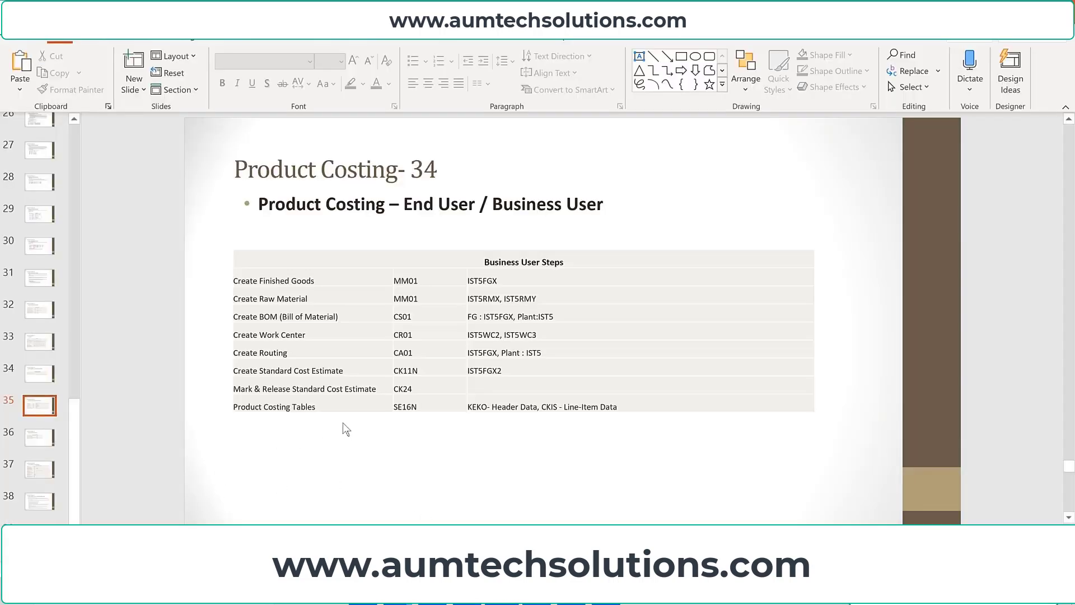
left_click(299, 371)
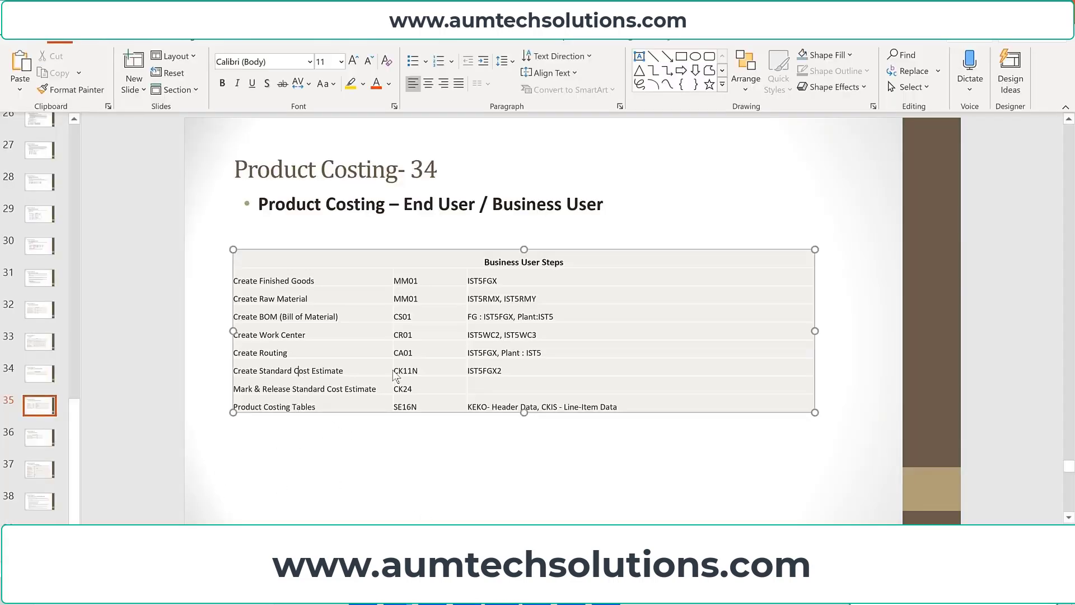
left_click(432, 374)
left_click(421, 391)
Return to SAP's IST5FGX cost estimate and exit it, saving the data with itemization and log.
mouse_move(398, 592)
left_click(396, 504)
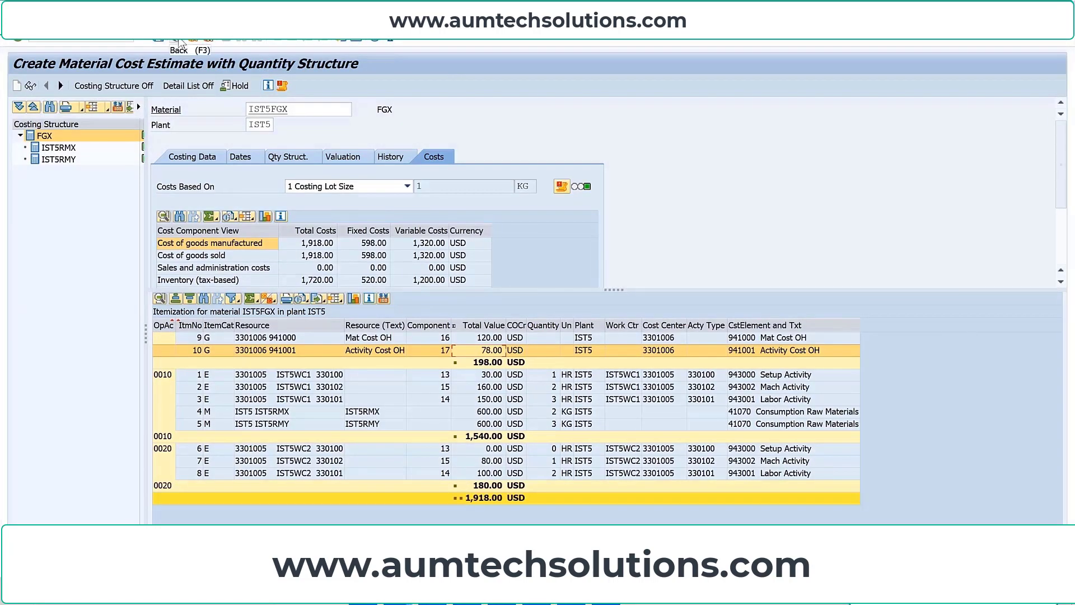
left_click(180, 42)
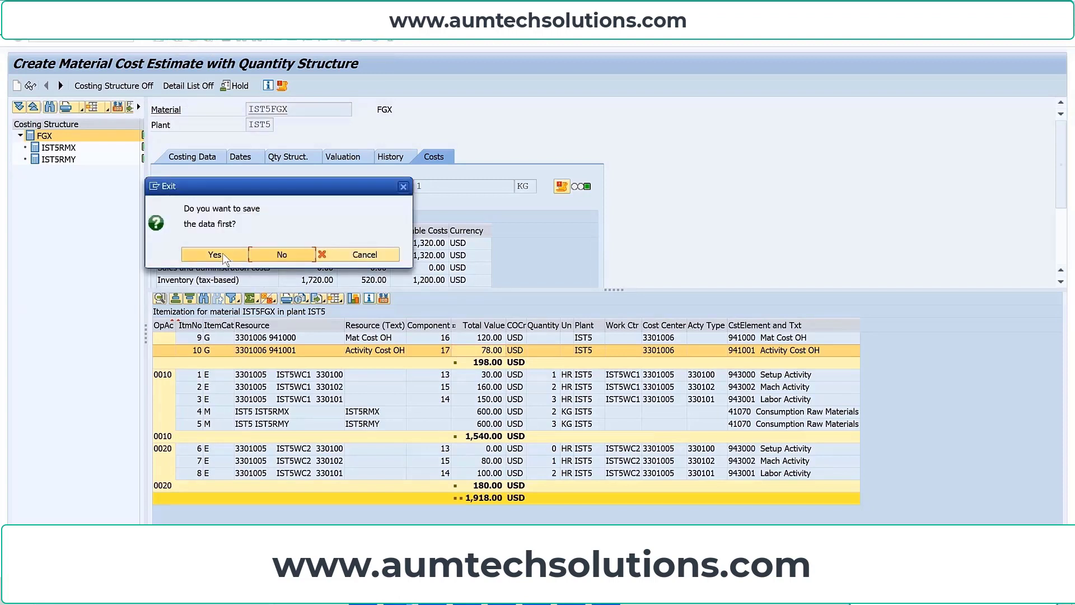
left_click(225, 259)
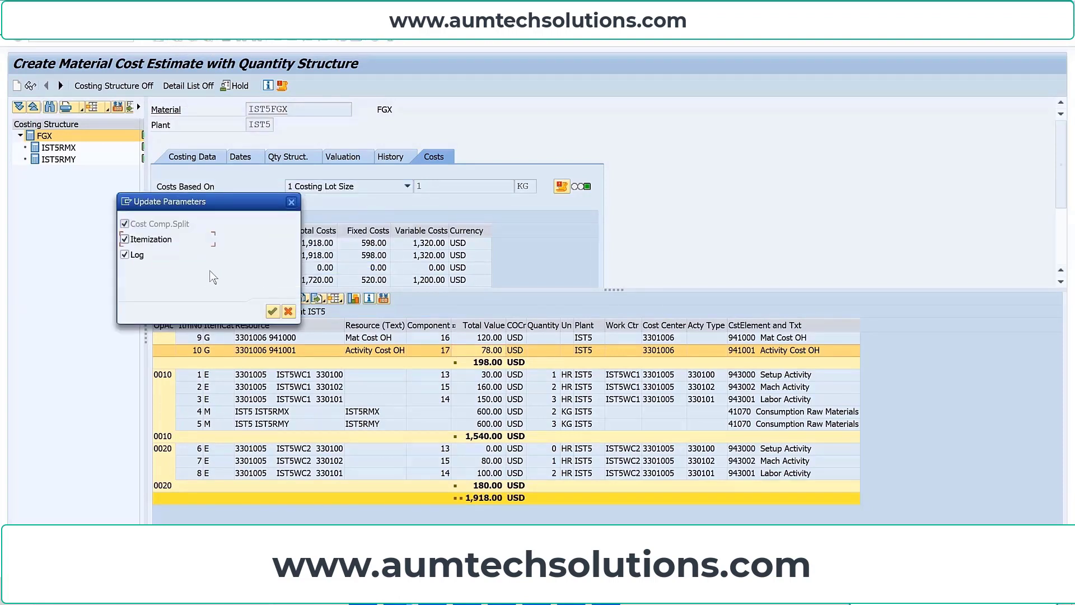
left_click(272, 312)
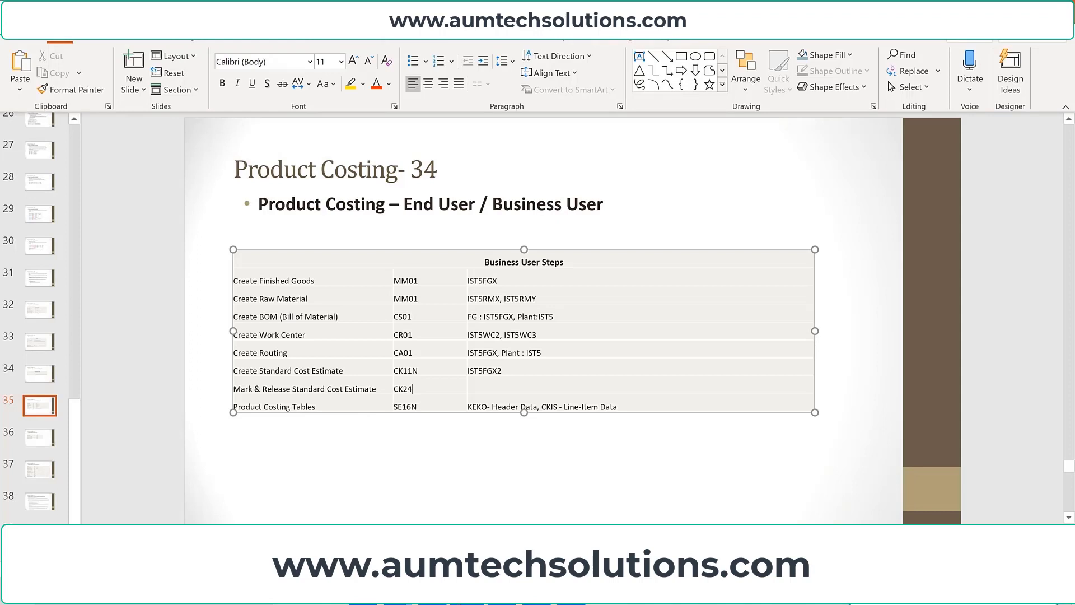
Switch to SAP's price update session, restart CK24 and enter company code IST5, plant IST5 and material IST5FGX.
left_click(359, 557)
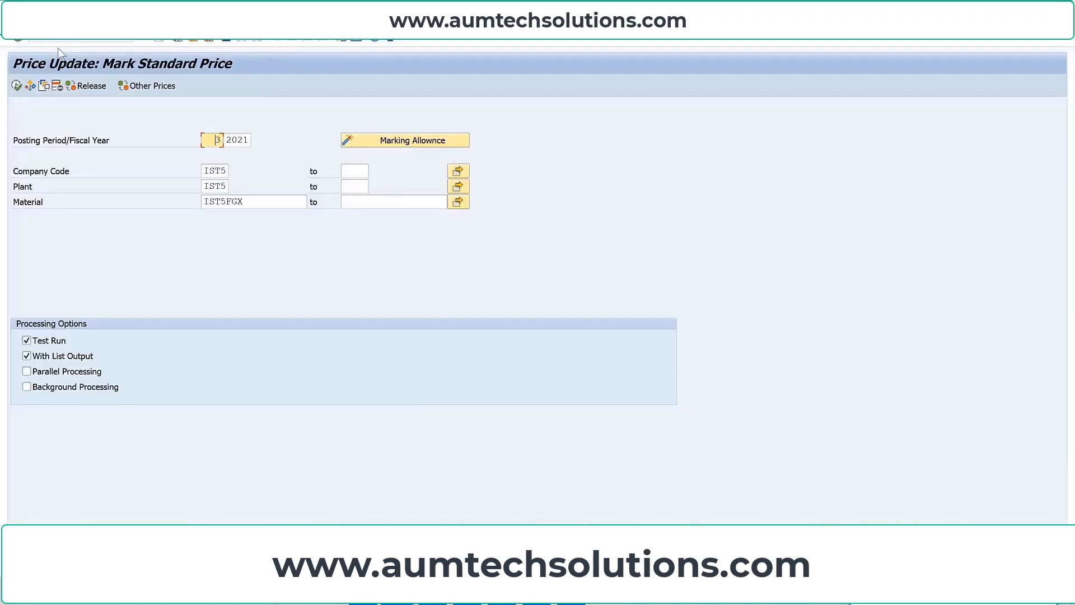
left_click(59, 41)
key("Return")
left_click(215, 171)
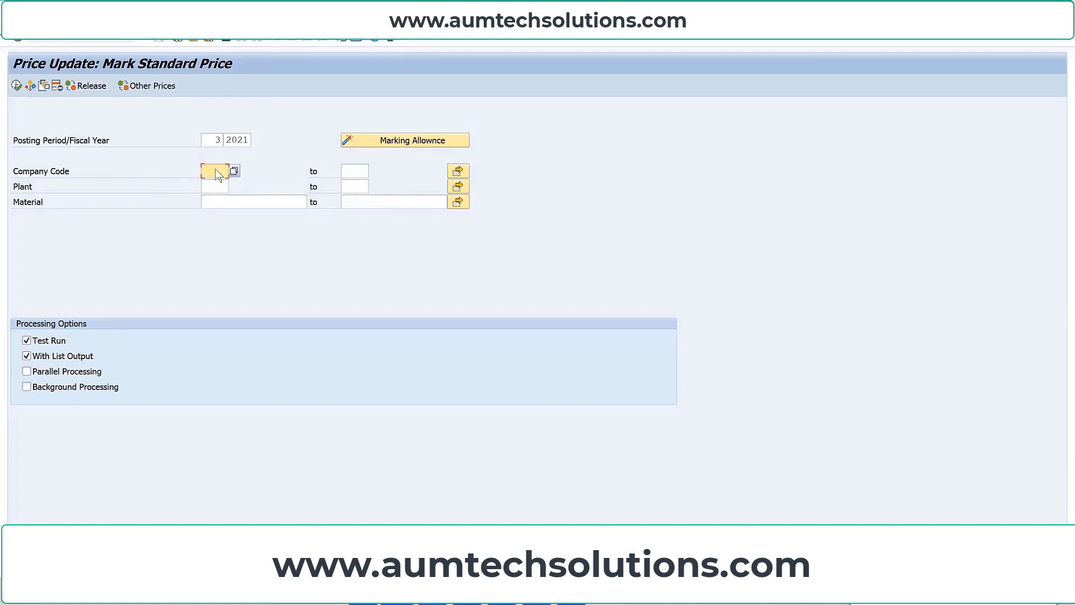
type("IST5")
key("Tab")
type("IST5")
left_click(217, 204)
type("IST5")
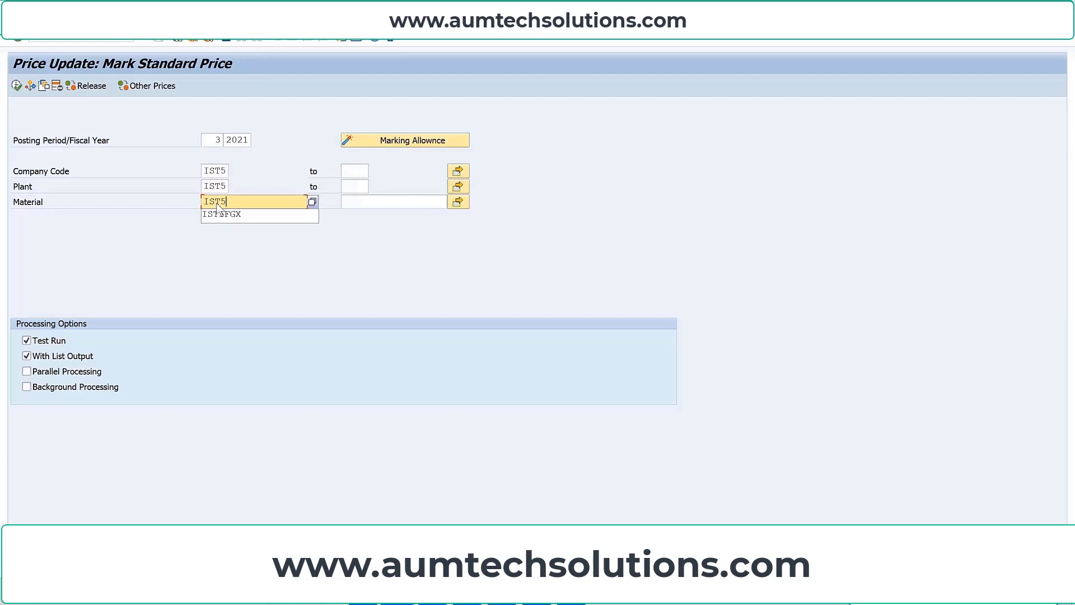
type("FGX")
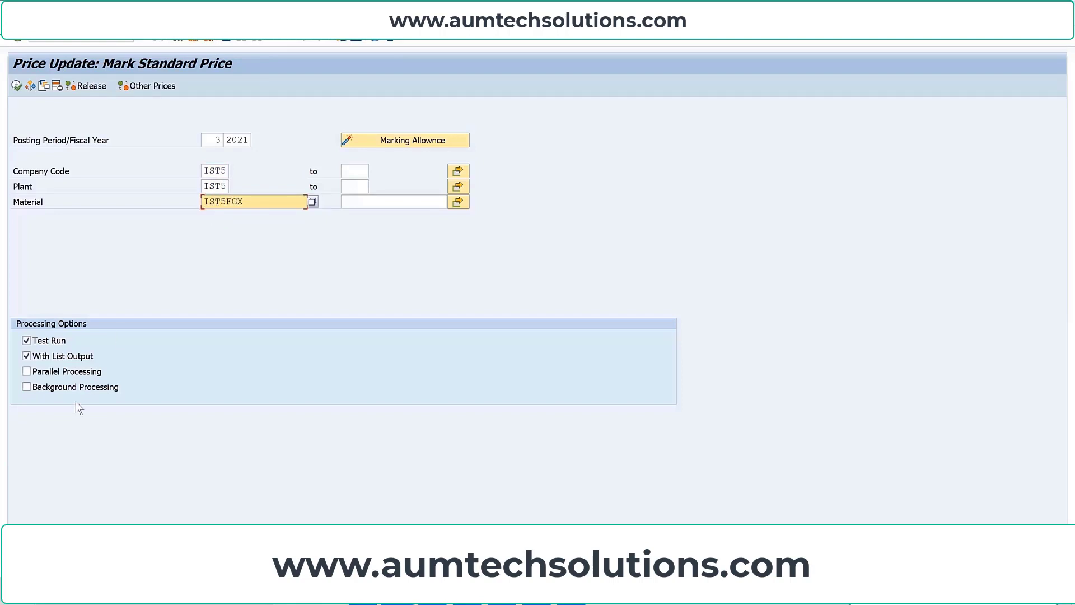
Execute the standard price marking as a test run with list output, check its log and result list, and return to the selection screen.
left_click(17, 86)
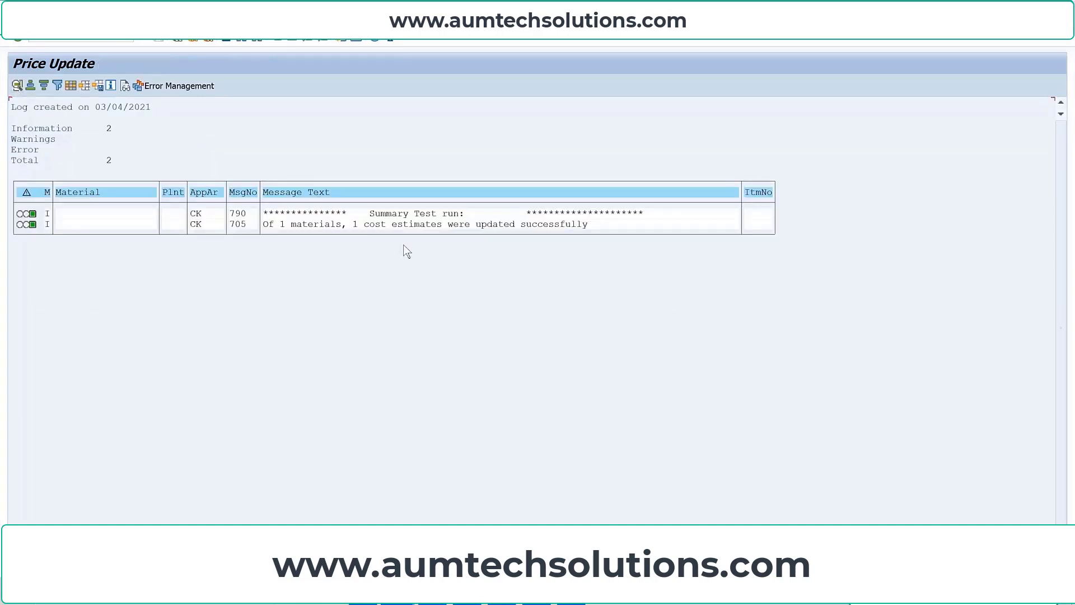
left_click(179, 39)
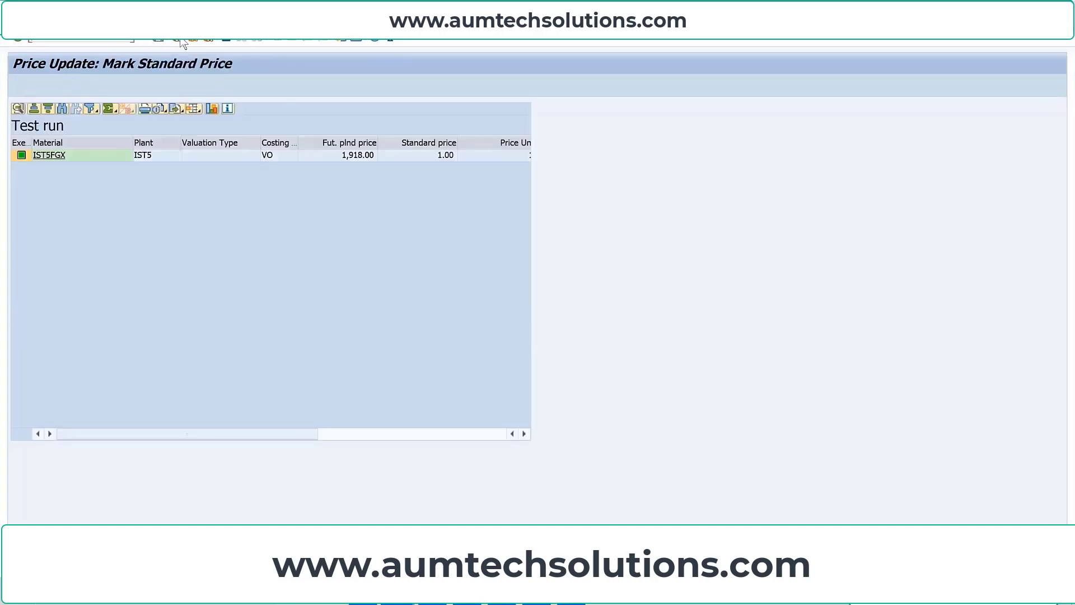
left_click(180, 40)
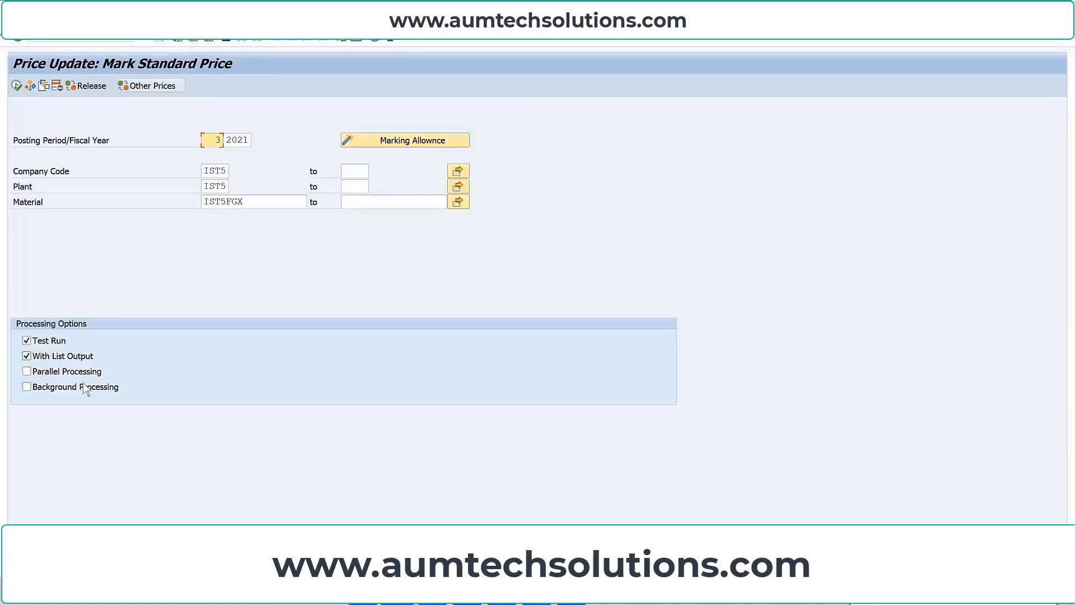
Execute the standard price marking for IST5FGX with Test Run off and list output on, and continue from the log to the result list.
left_click(27, 340)
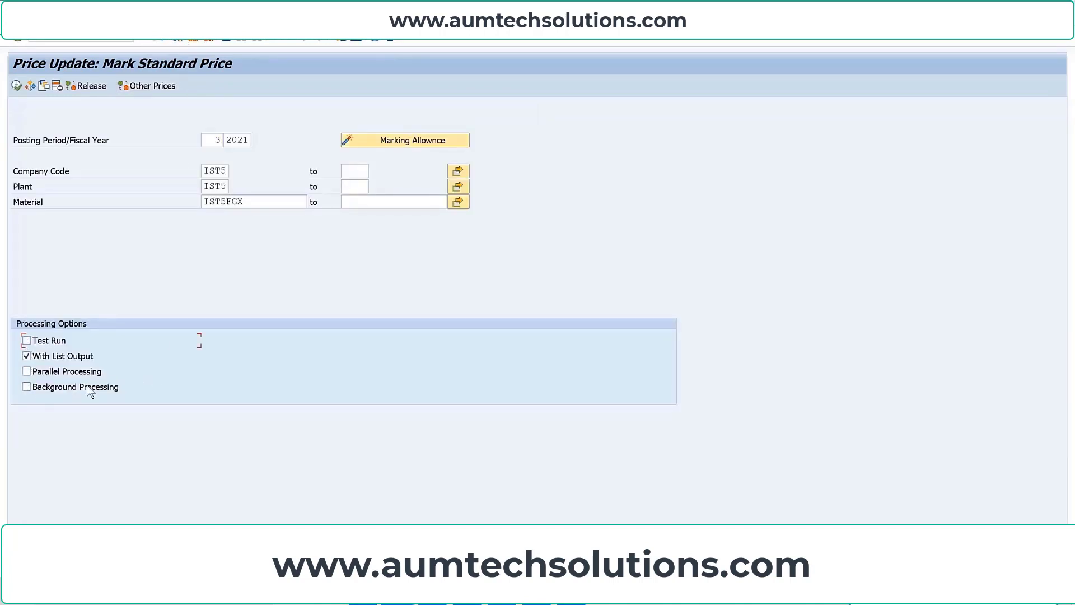
left_click(17, 85)
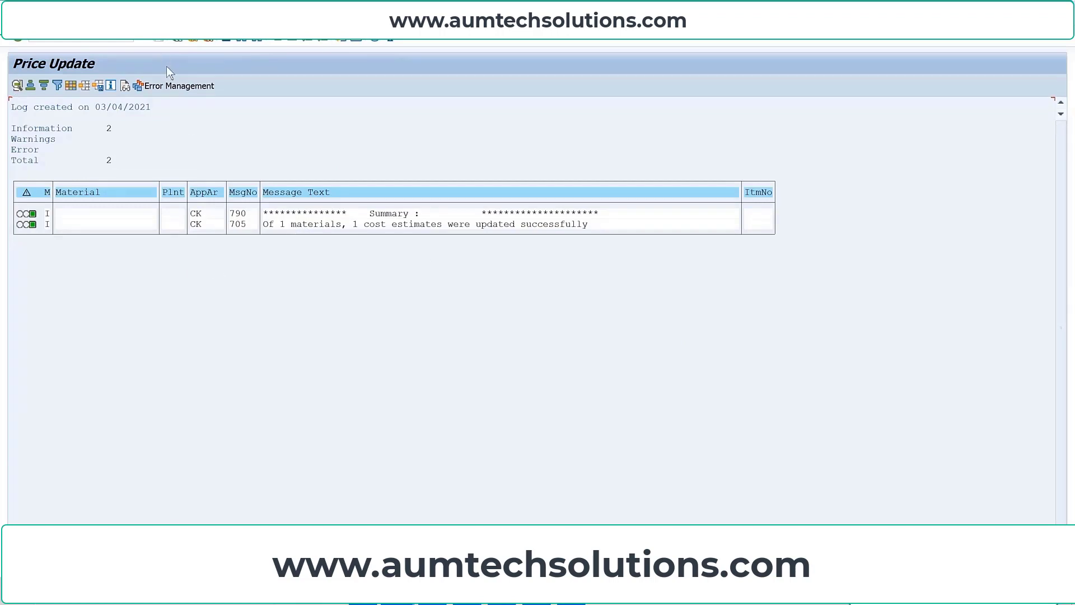
left_click(178, 39)
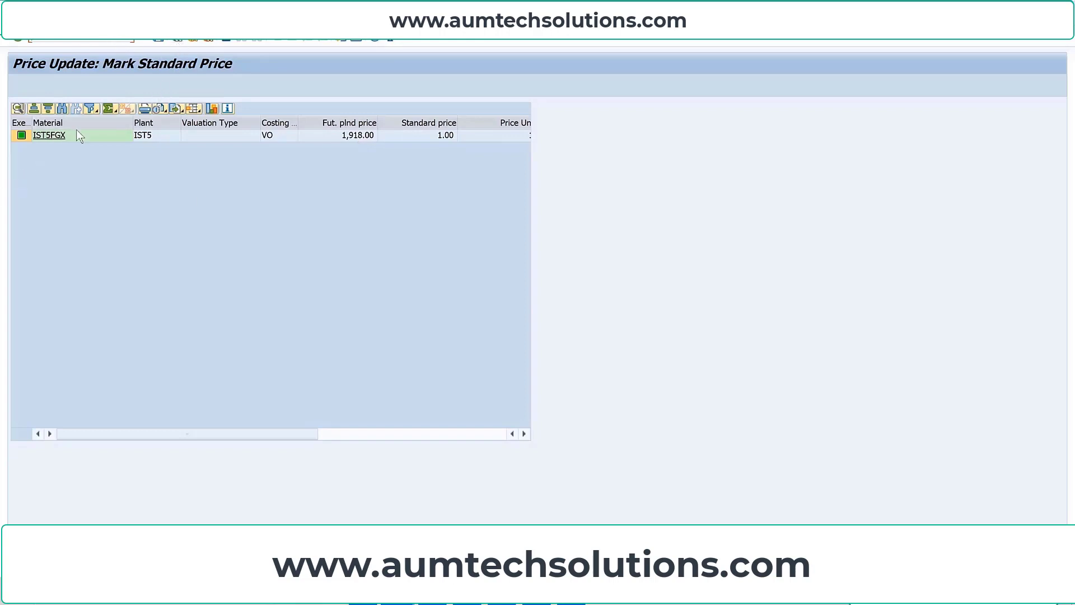
Display material IST5FGX from the marking results, check the future planned price in its Costing 2 view, and return to the marking selection screen.
left_click(63, 136)
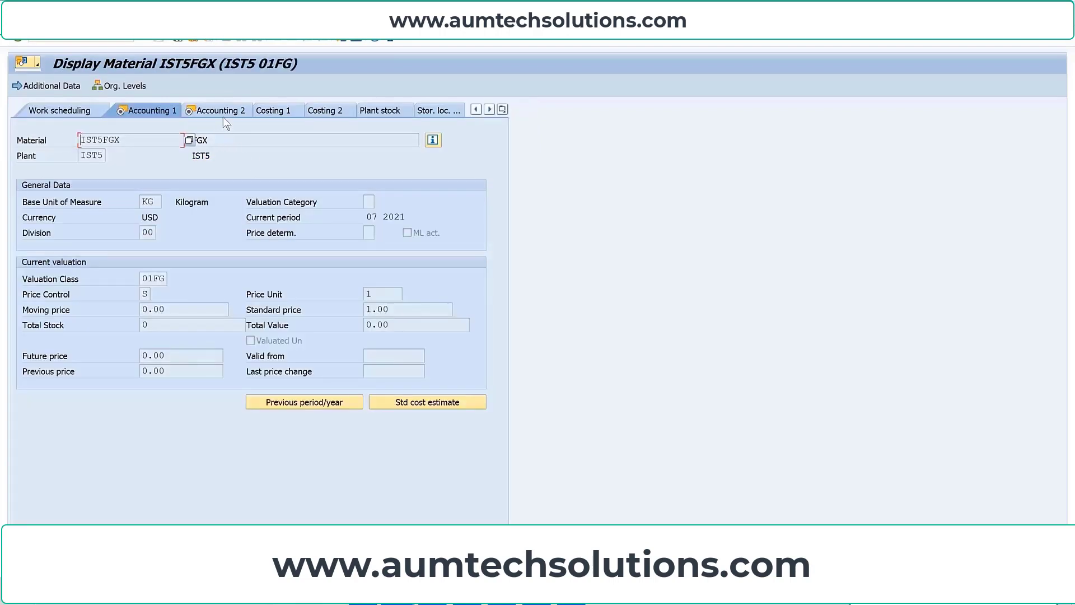
left_click(263, 108)
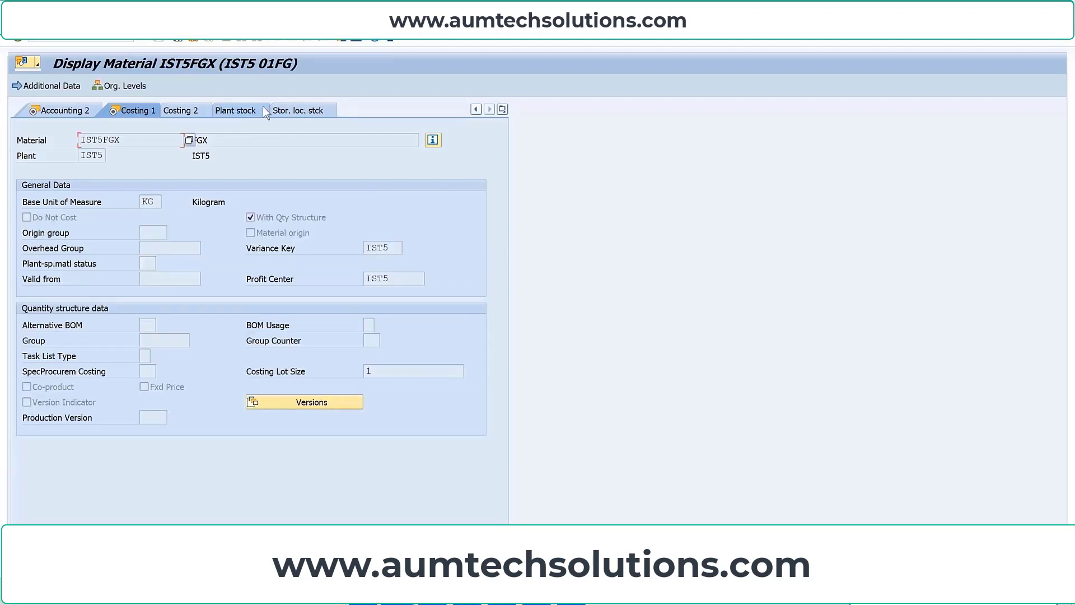
left_click(90, 110)
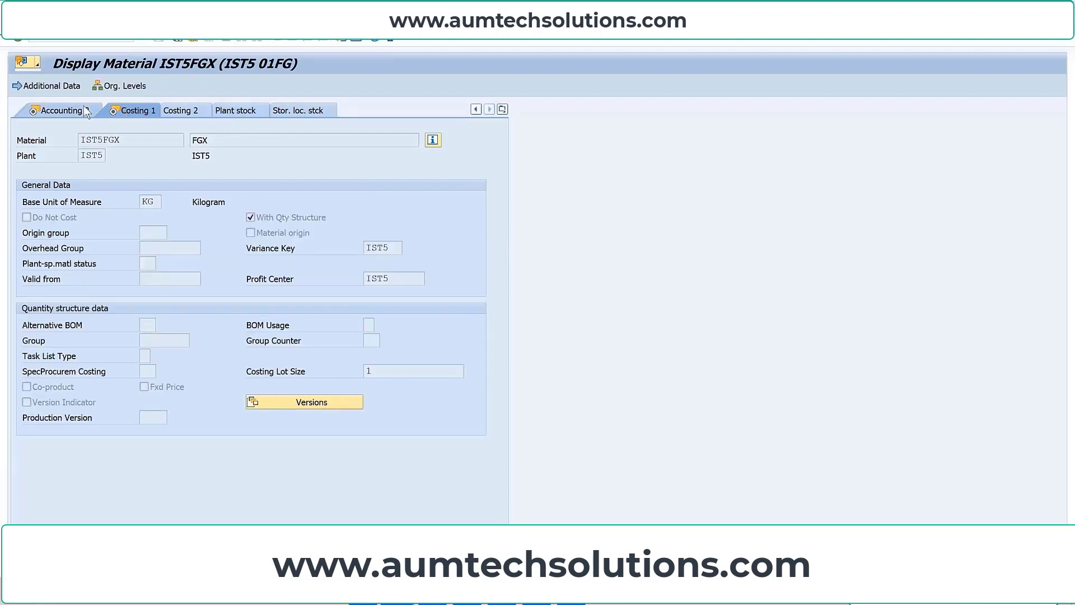
left_click(252, 110)
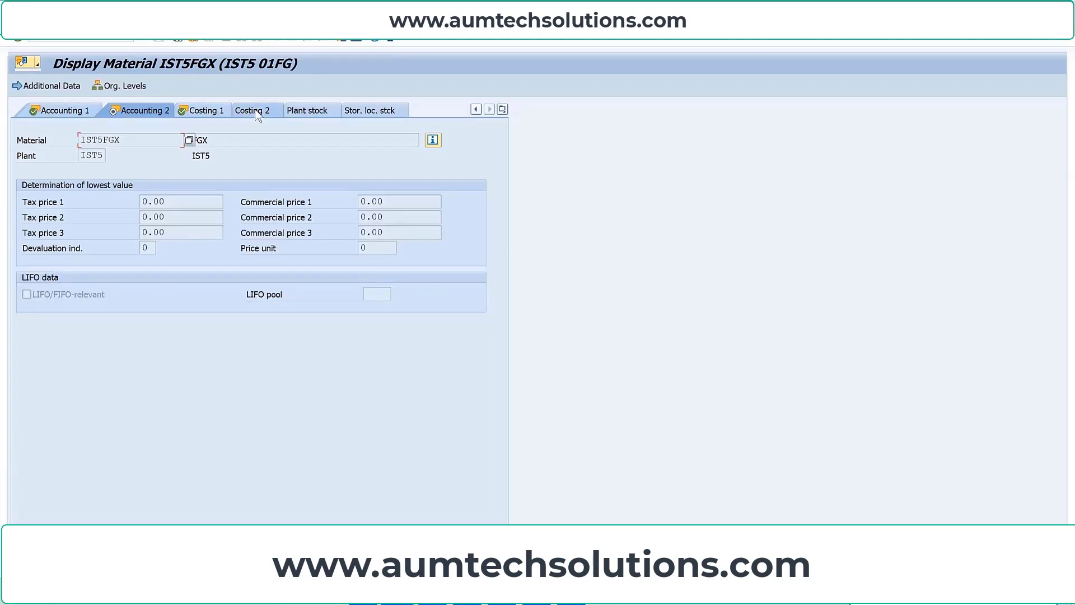
left_click(216, 231)
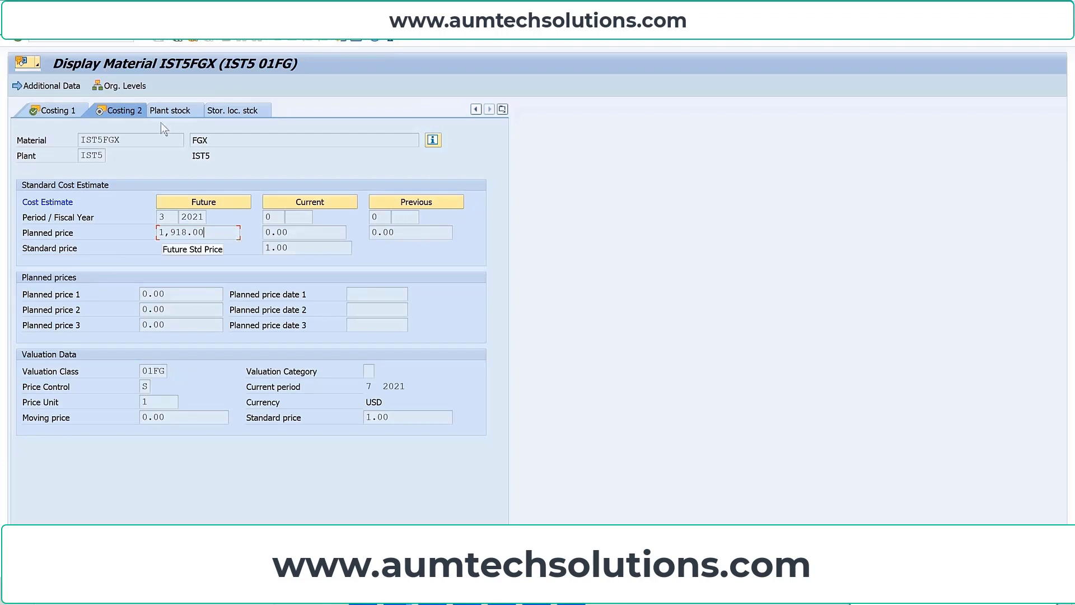
left_click(177, 39)
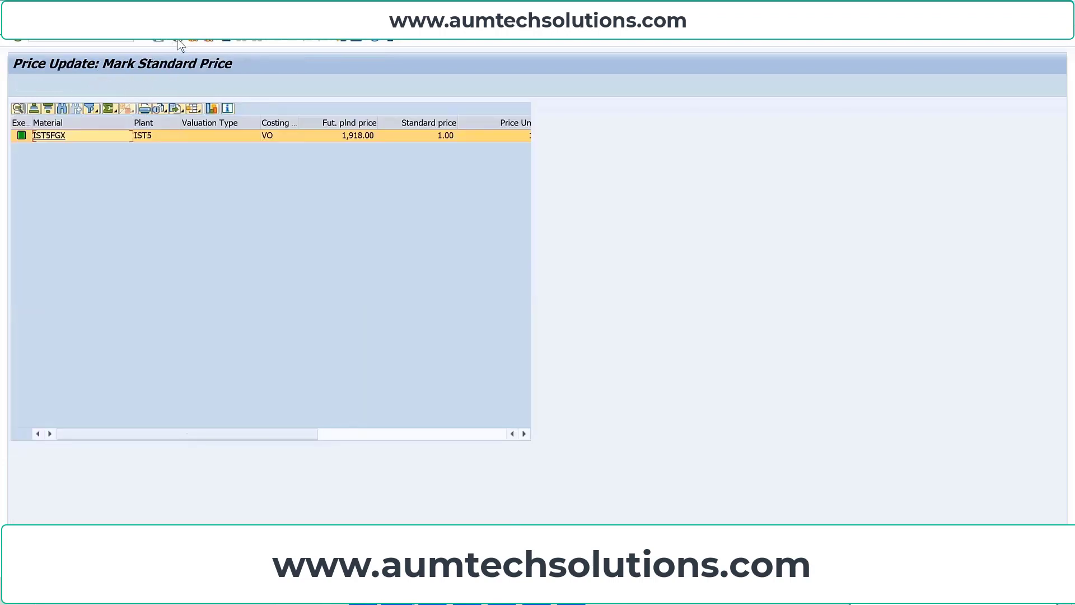
left_click(177, 39)
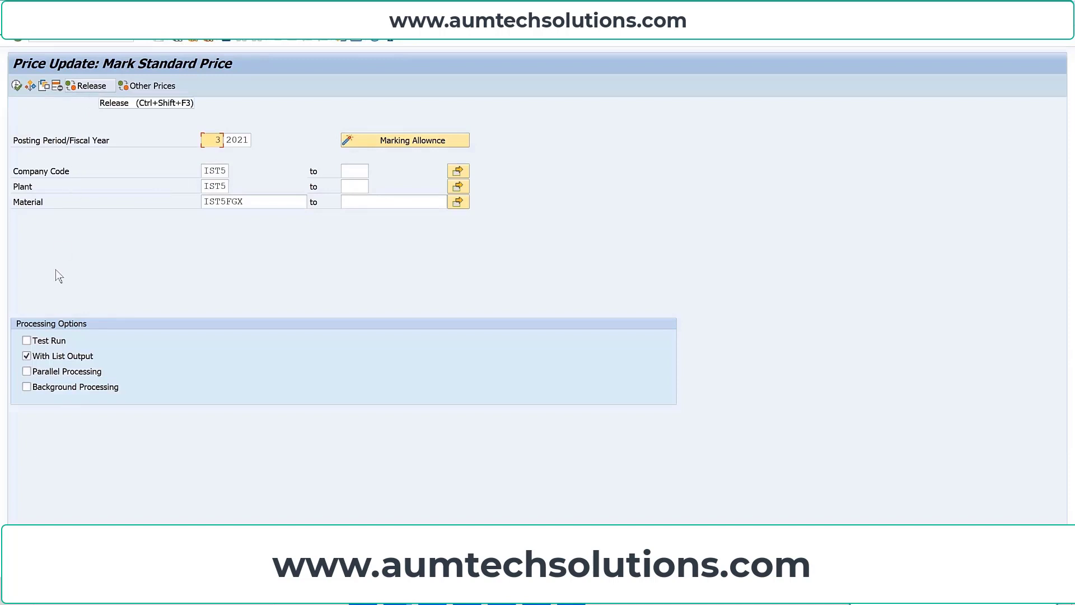
Switch to releasing the standard price, execute it as a test run with list output, check its log and result list, and return to the selection.
left_click(49, 344)
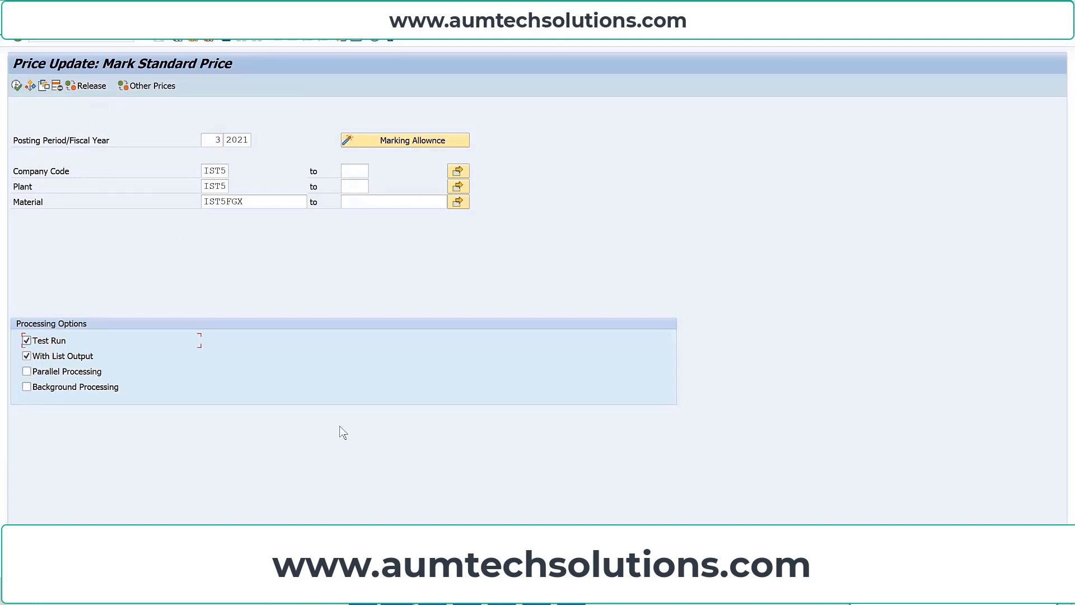
left_click(109, 88)
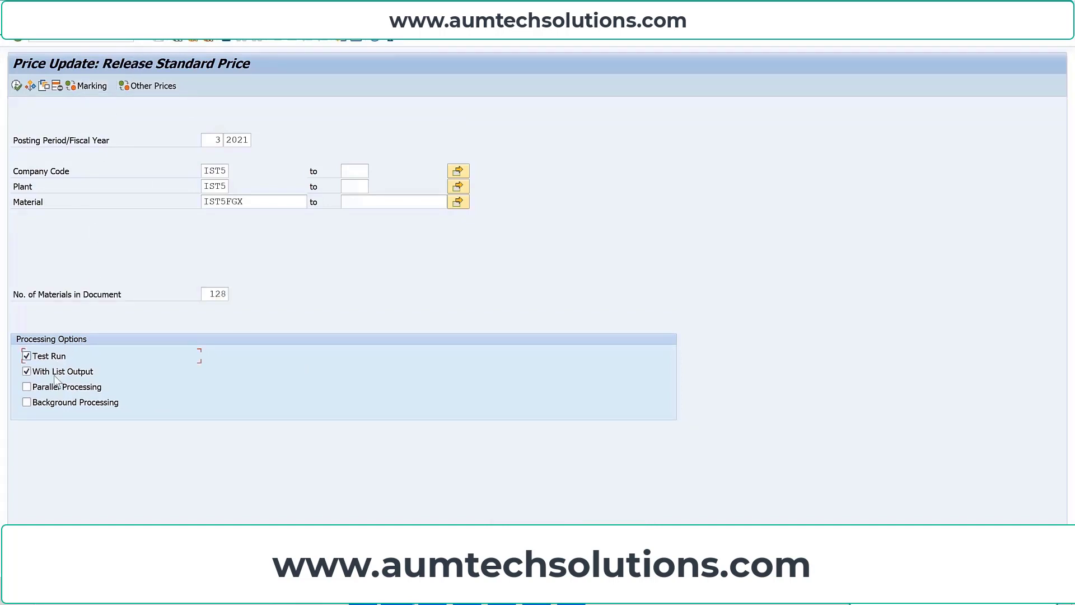
left_click(17, 86)
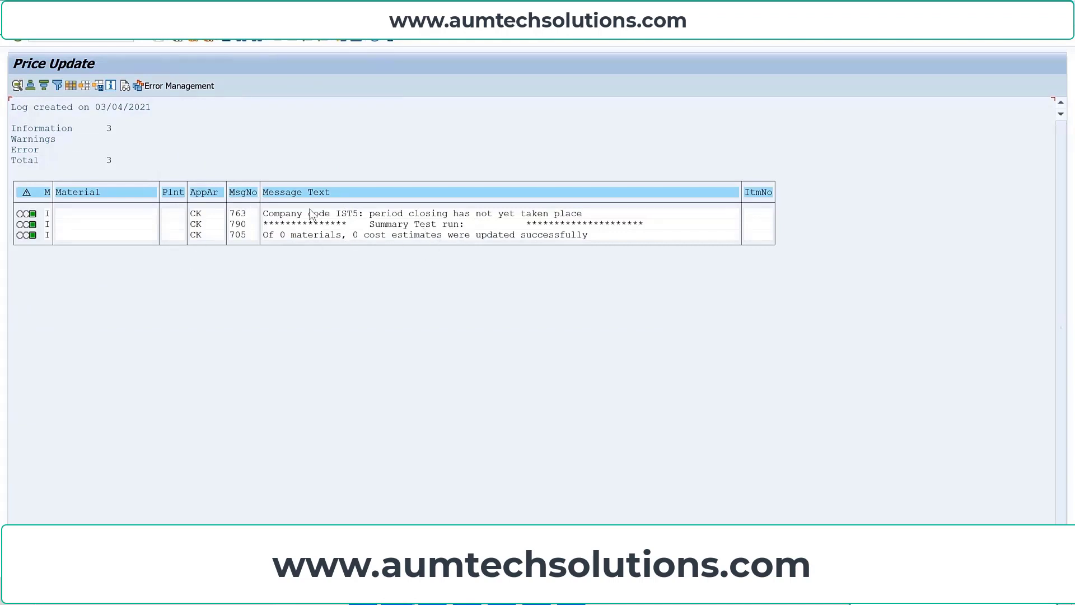
left_click(177, 41)
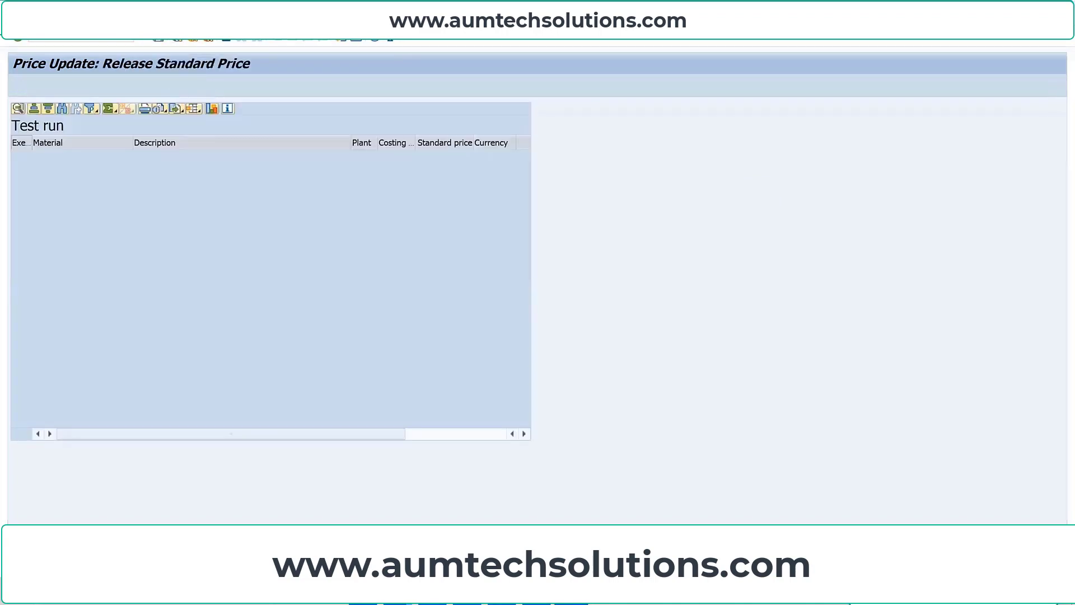
left_click(177, 39)
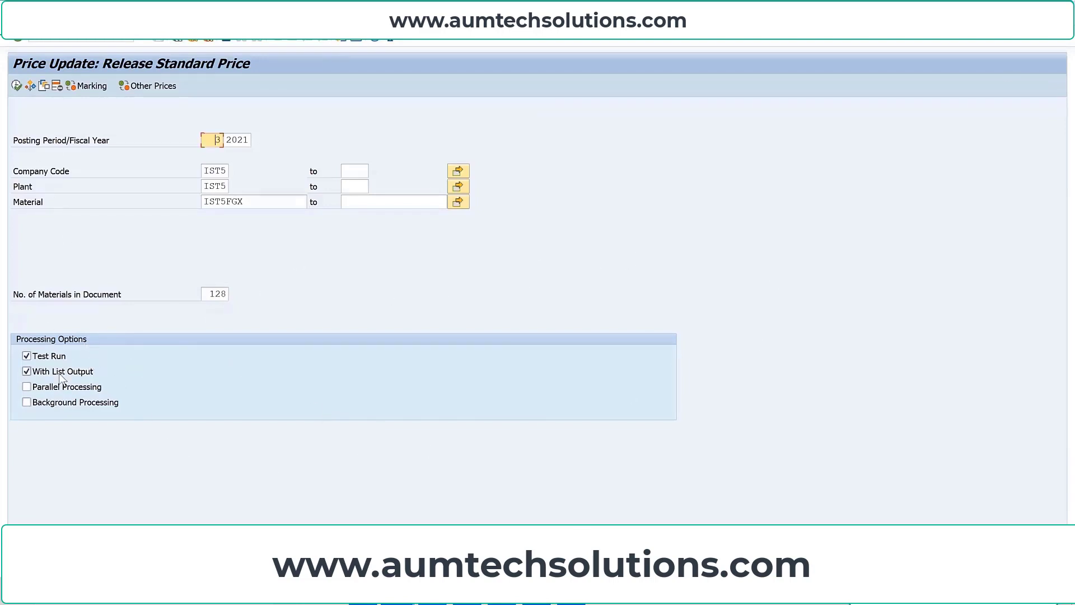
Execute the standard price release for IST5FGX with Test Run off, and continue from the log to the result list.
left_click(33, 359)
left_click(16, 87)
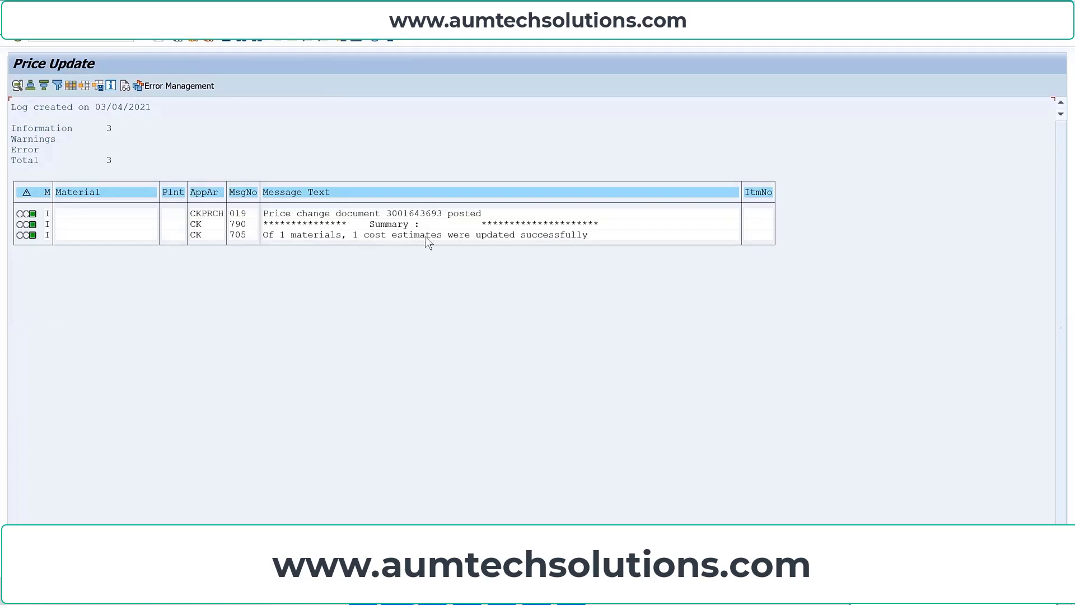
left_click(178, 40)
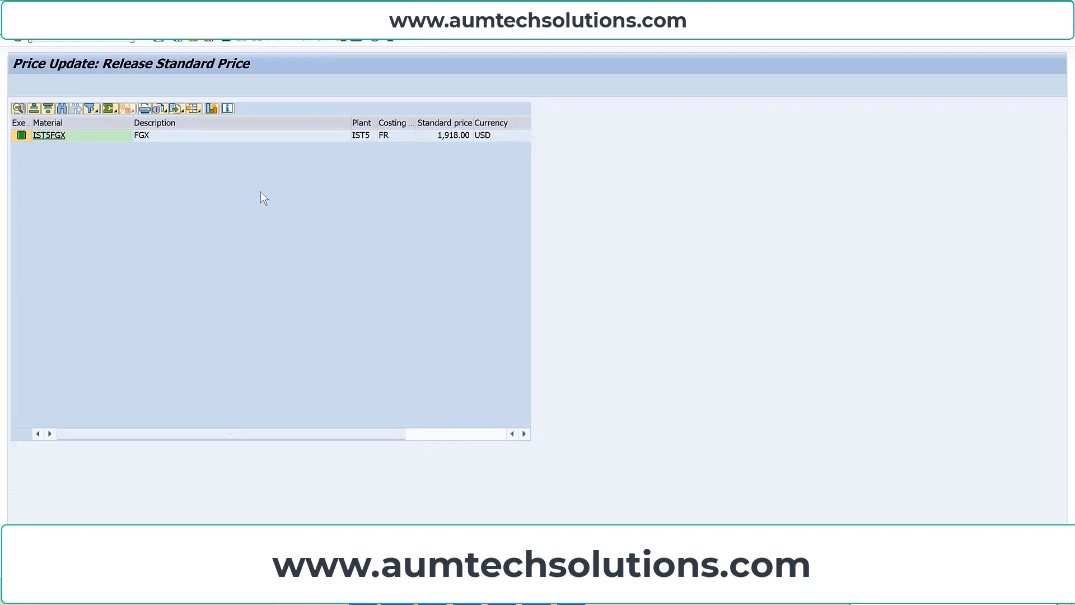
Display material IST5FGX from the release results and compare the current and future planned prices in its Costing 2 view.
left_click(53, 137)
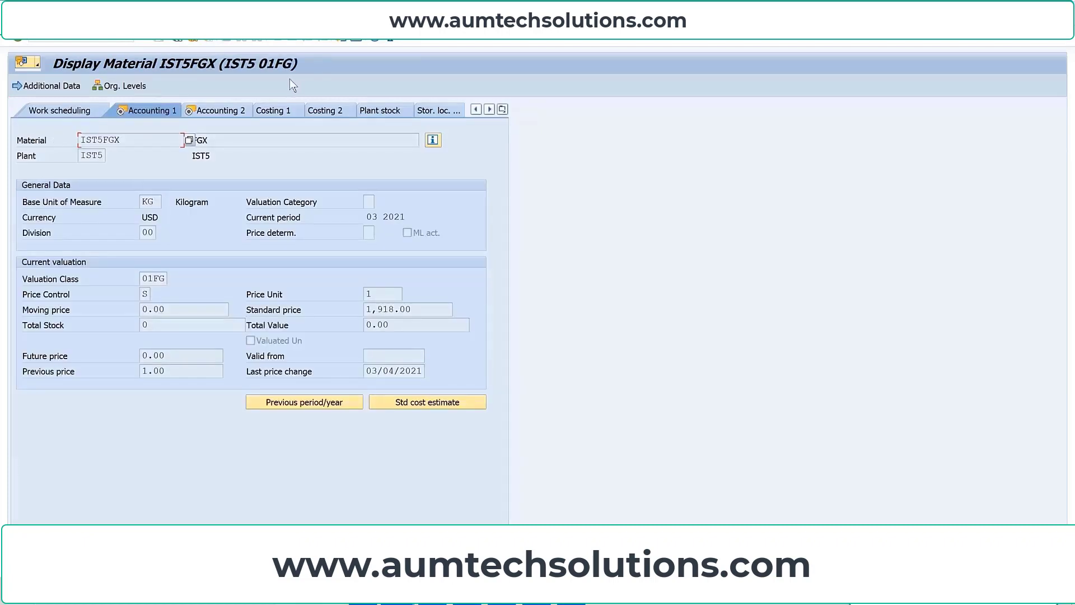
left_click(280, 112)
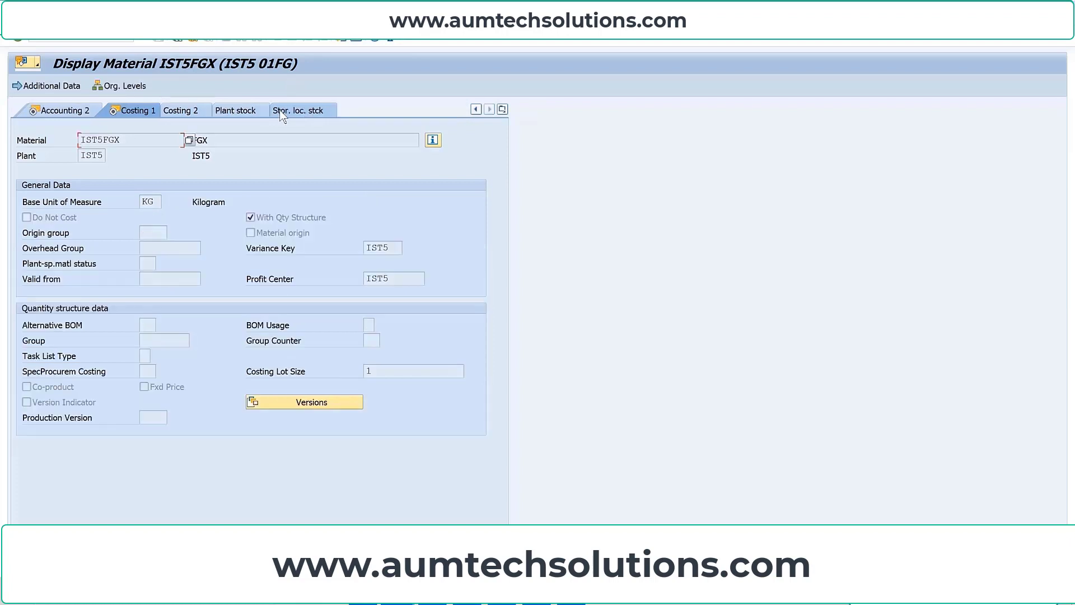
left_click(180, 112)
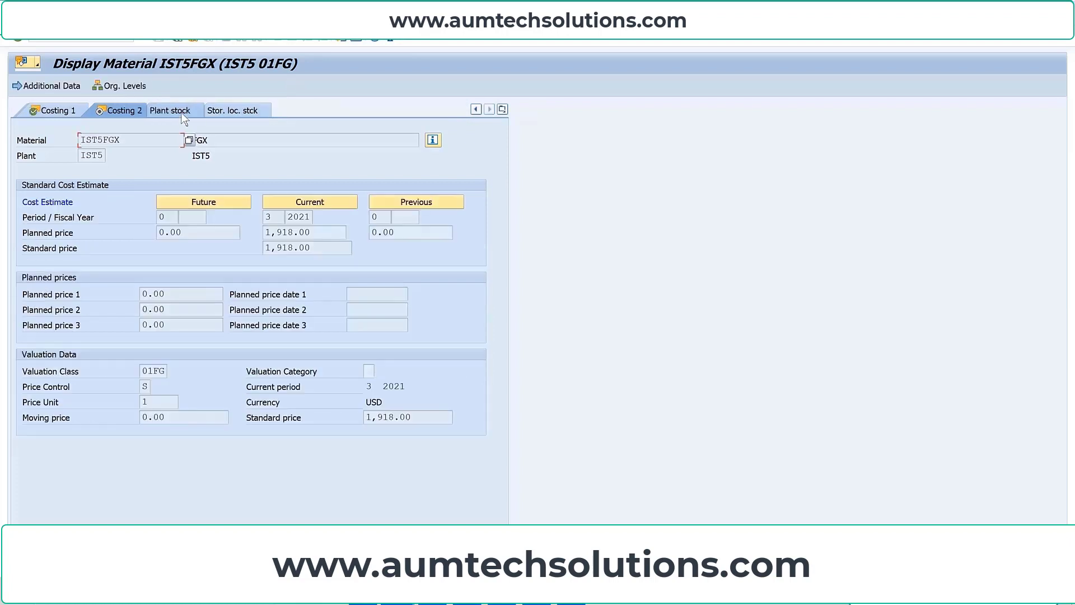
left_click(315, 232)
left_click(191, 234)
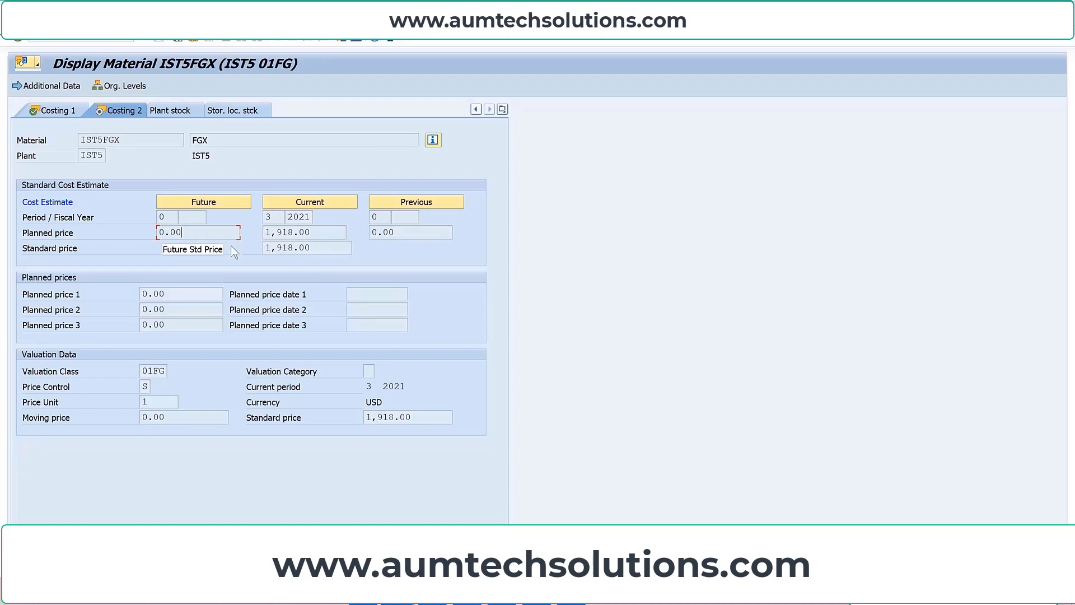
left_click(312, 233)
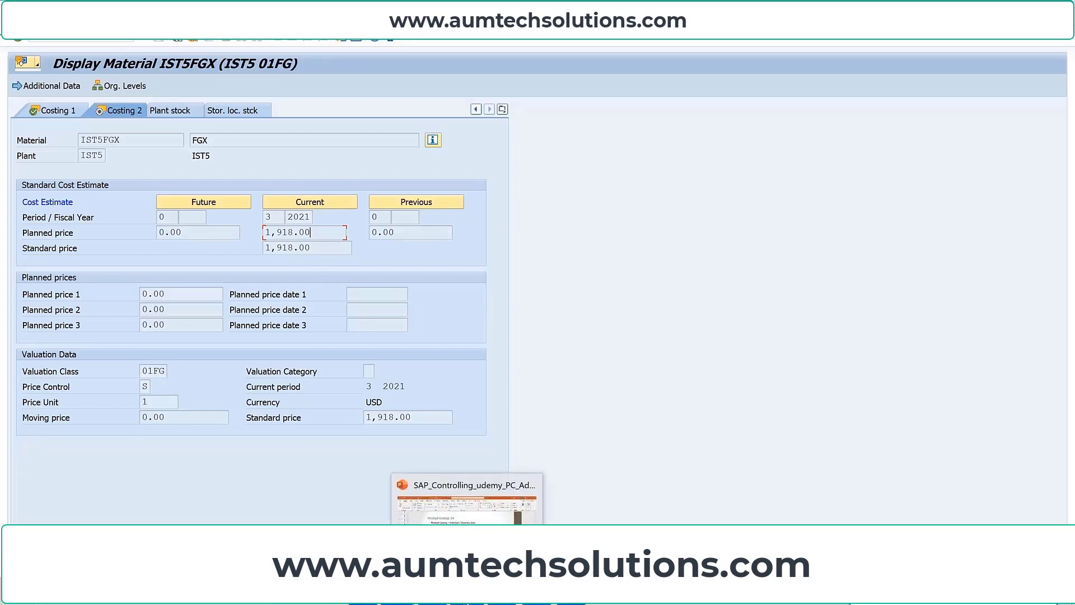
Switch to the PowerPoint presentation, review the mark and release entry on the business user steps slide, and show the Product Costing – Actual Cost slide.
left_click(467, 595)
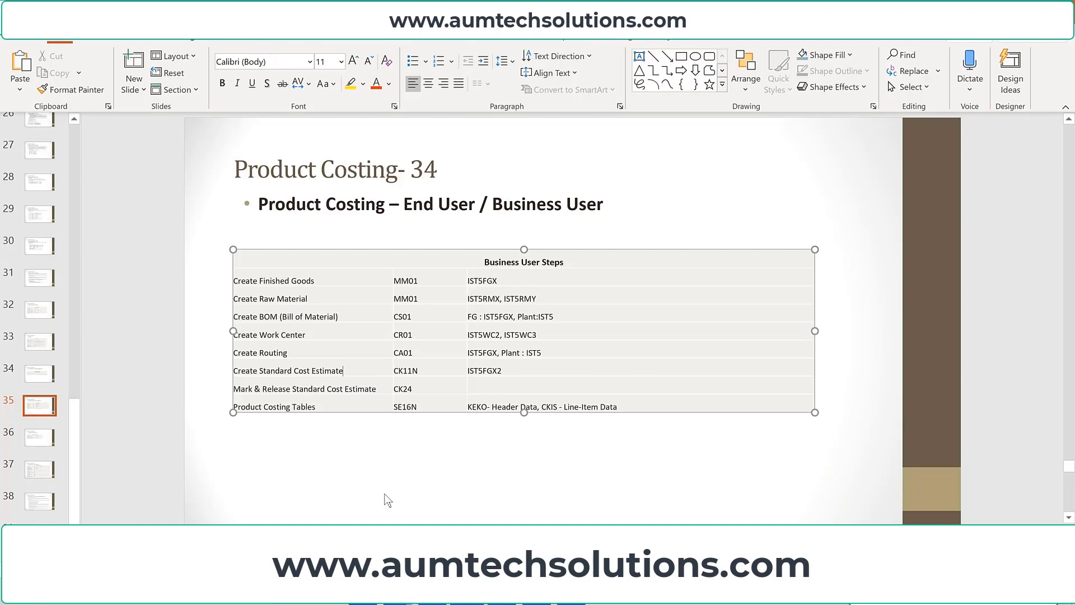
left_click(381, 392)
left_click(40, 439)
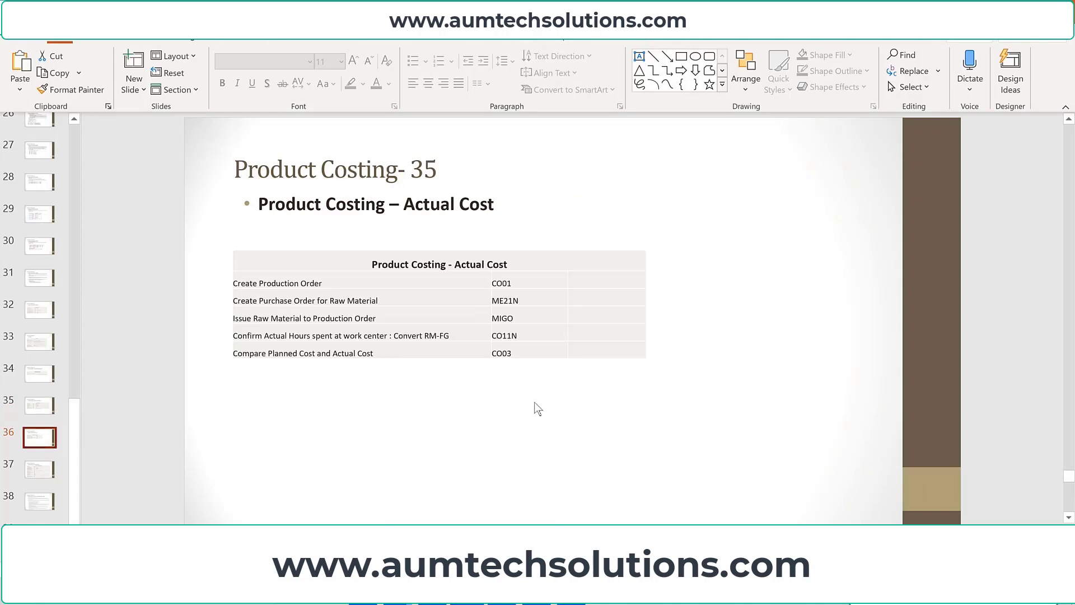